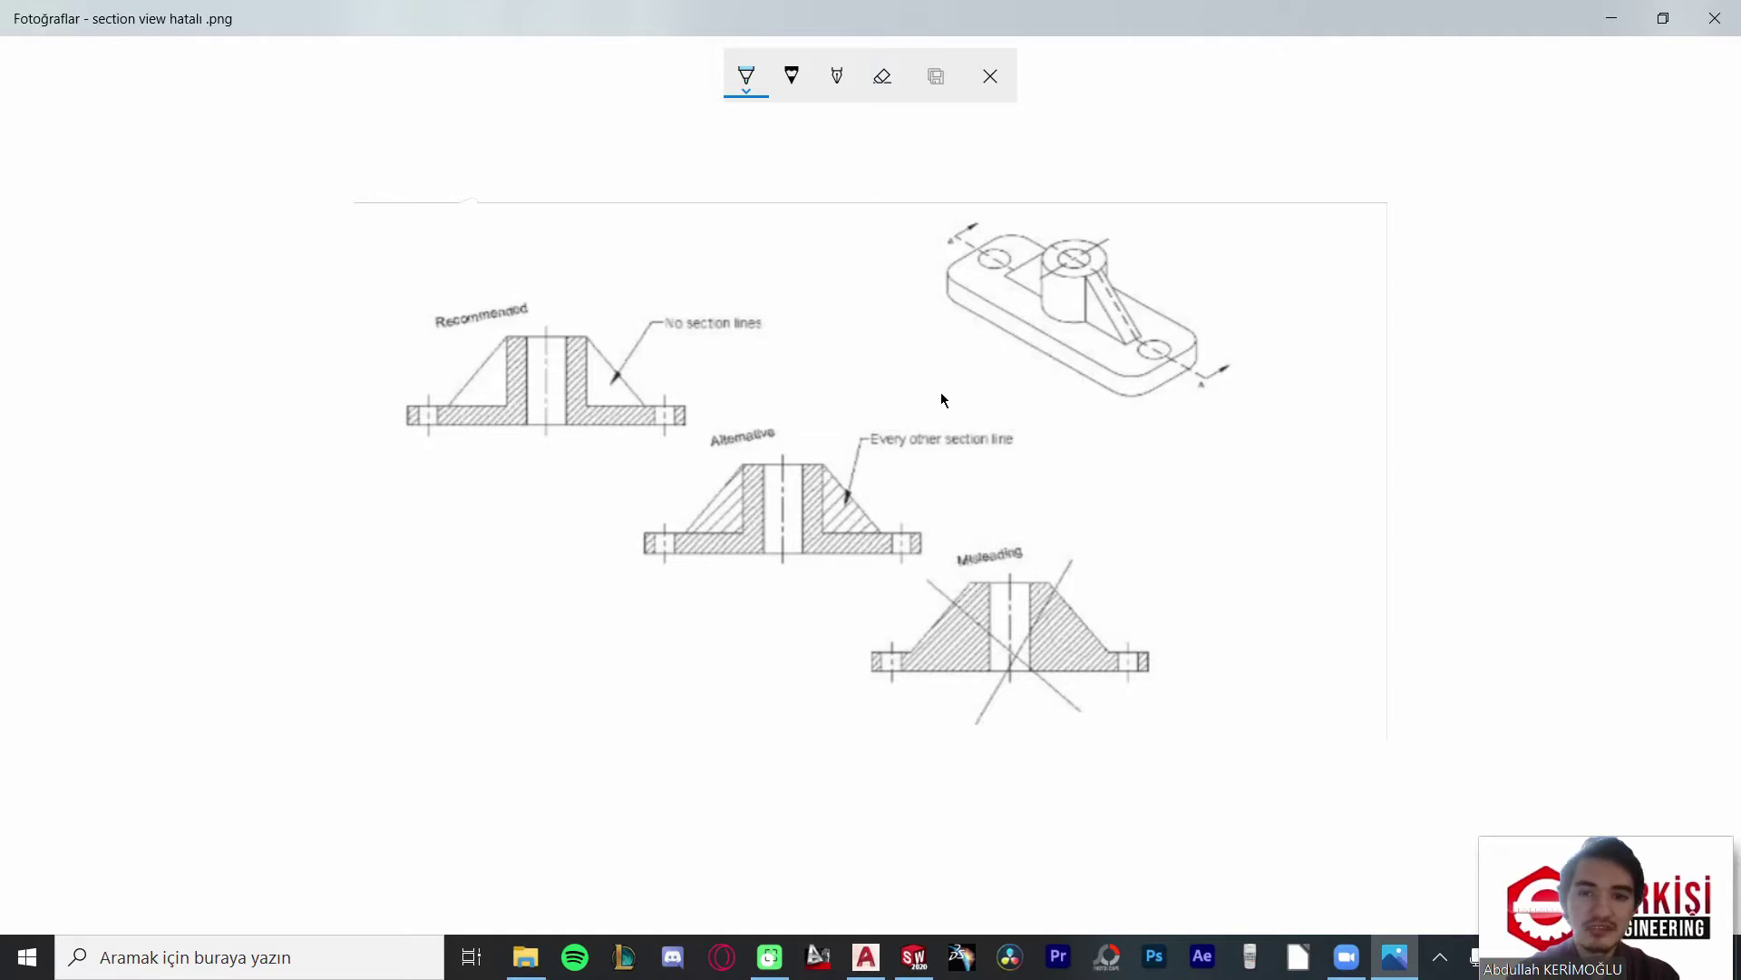
# Step: Loop cyan ink around the isometric bracket and erase the stray strokes over the part
pyautogui.moveTo(894, 275)
pyautogui.mouseDown()
pyautogui.moveTo(1263, 389)
pyautogui.moveTo(1057, 198)
pyautogui.moveTo(910, 304)
pyautogui.mouseUp()
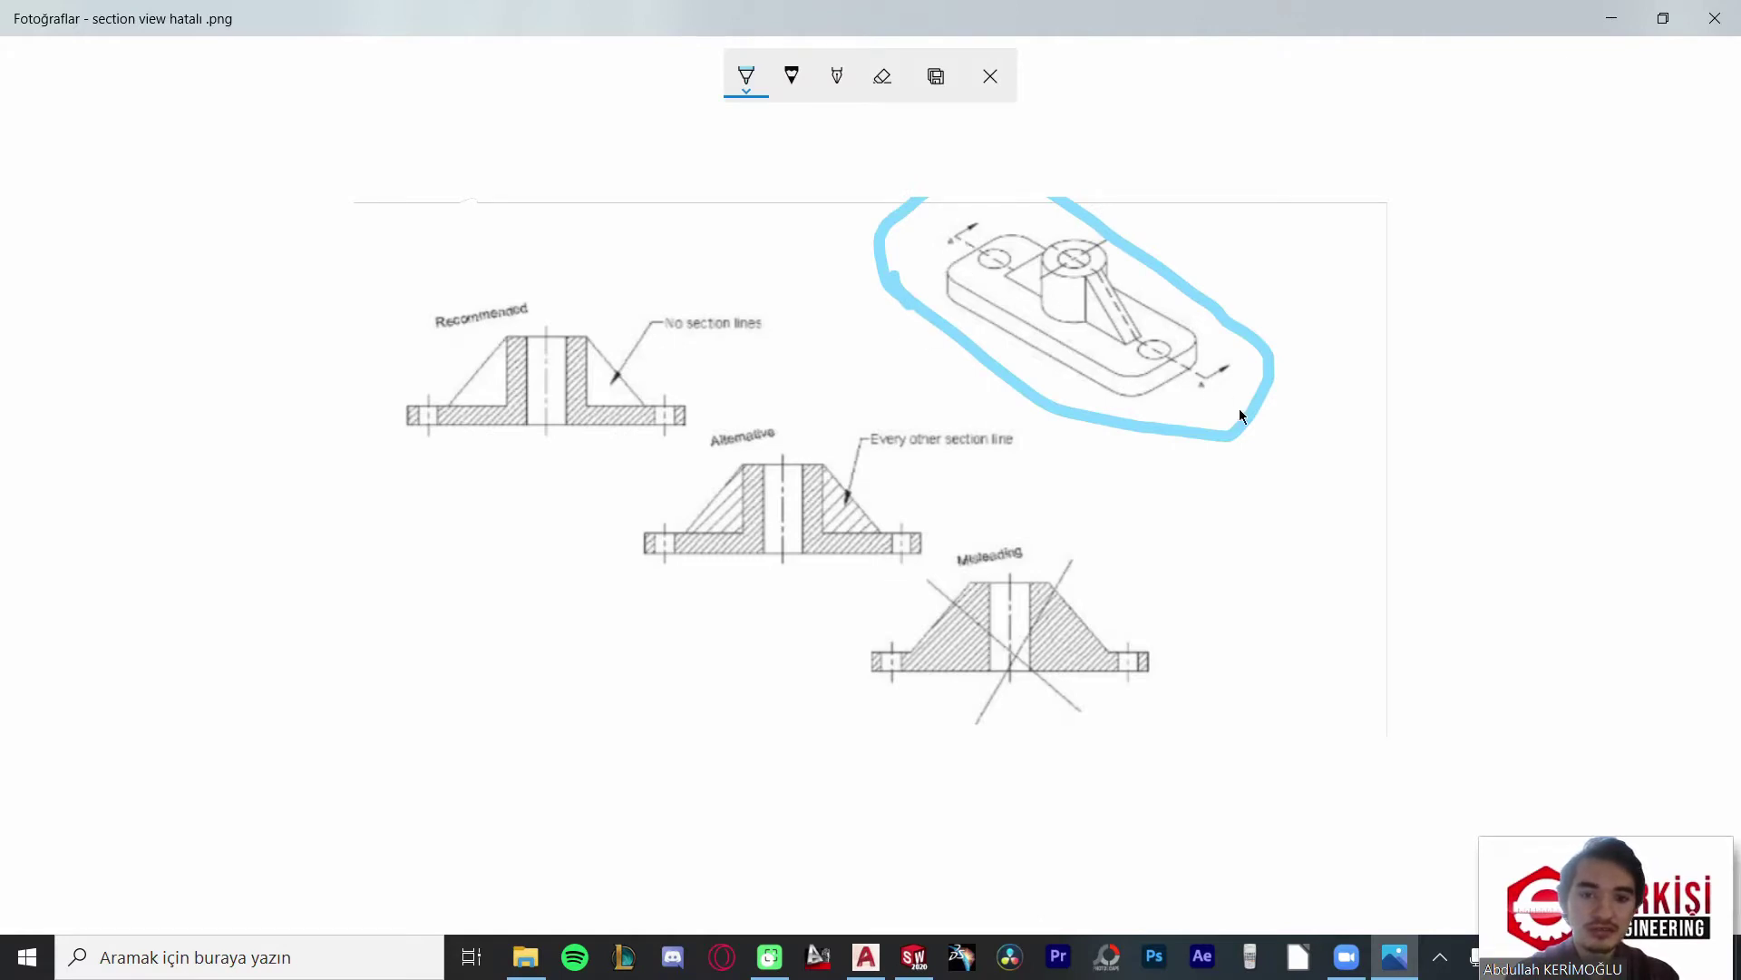
pyautogui.moveTo(1199, 375); pyautogui.dragTo(1150, 358)
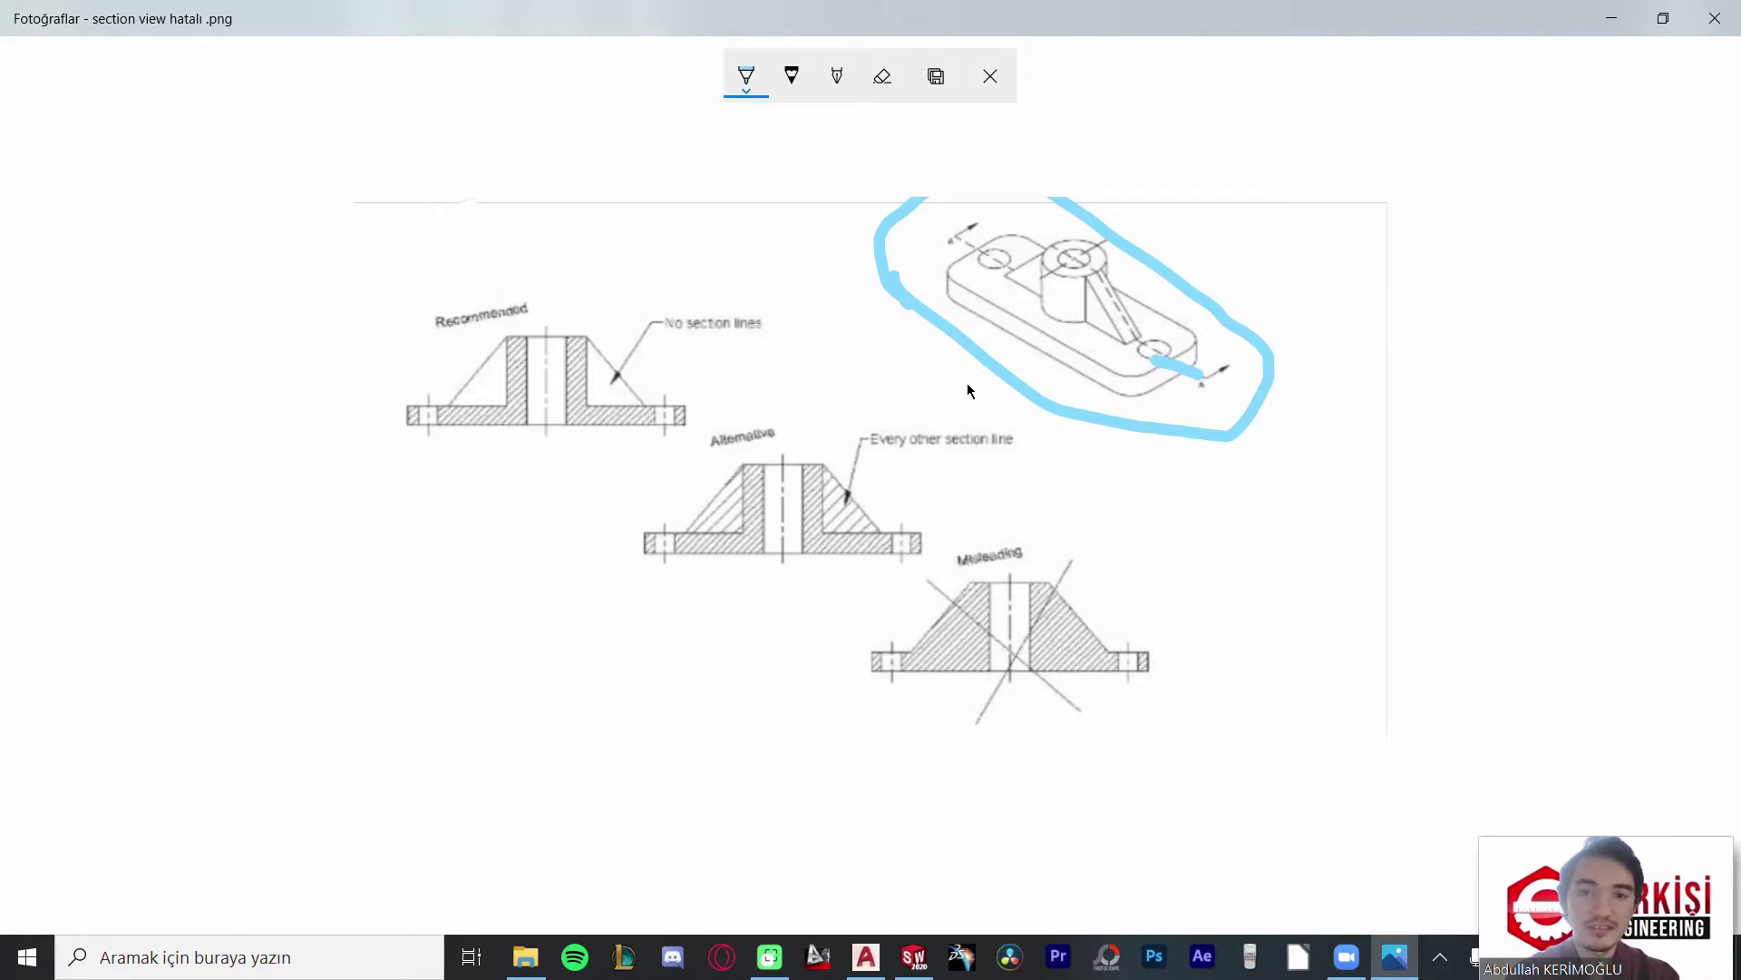
pyautogui.click(882, 78)
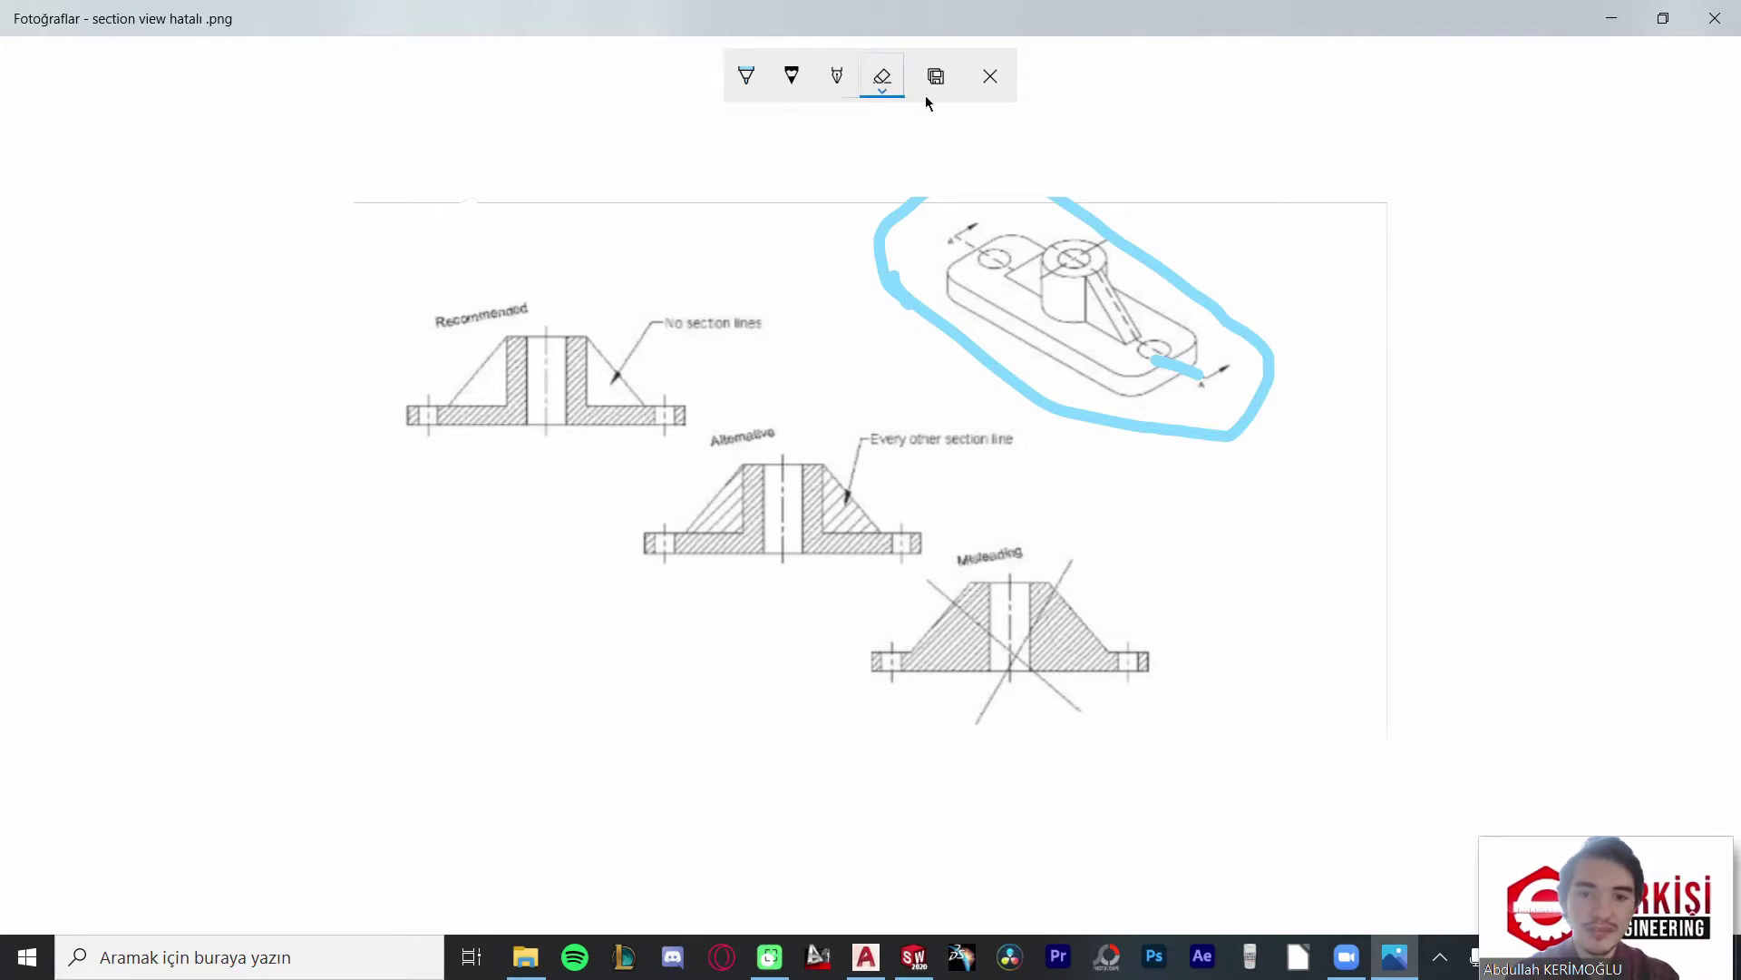
pyautogui.click(1178, 363)
pyautogui.click(746, 76)
pyautogui.moveTo(1200, 378); pyautogui.dragTo(1140, 349)
pyautogui.moveTo(1082, 274)
pyautogui.mouseDown()
pyautogui.moveTo(1068, 256)
pyautogui.moveTo(1037, 292)
pyautogui.mouseUp()
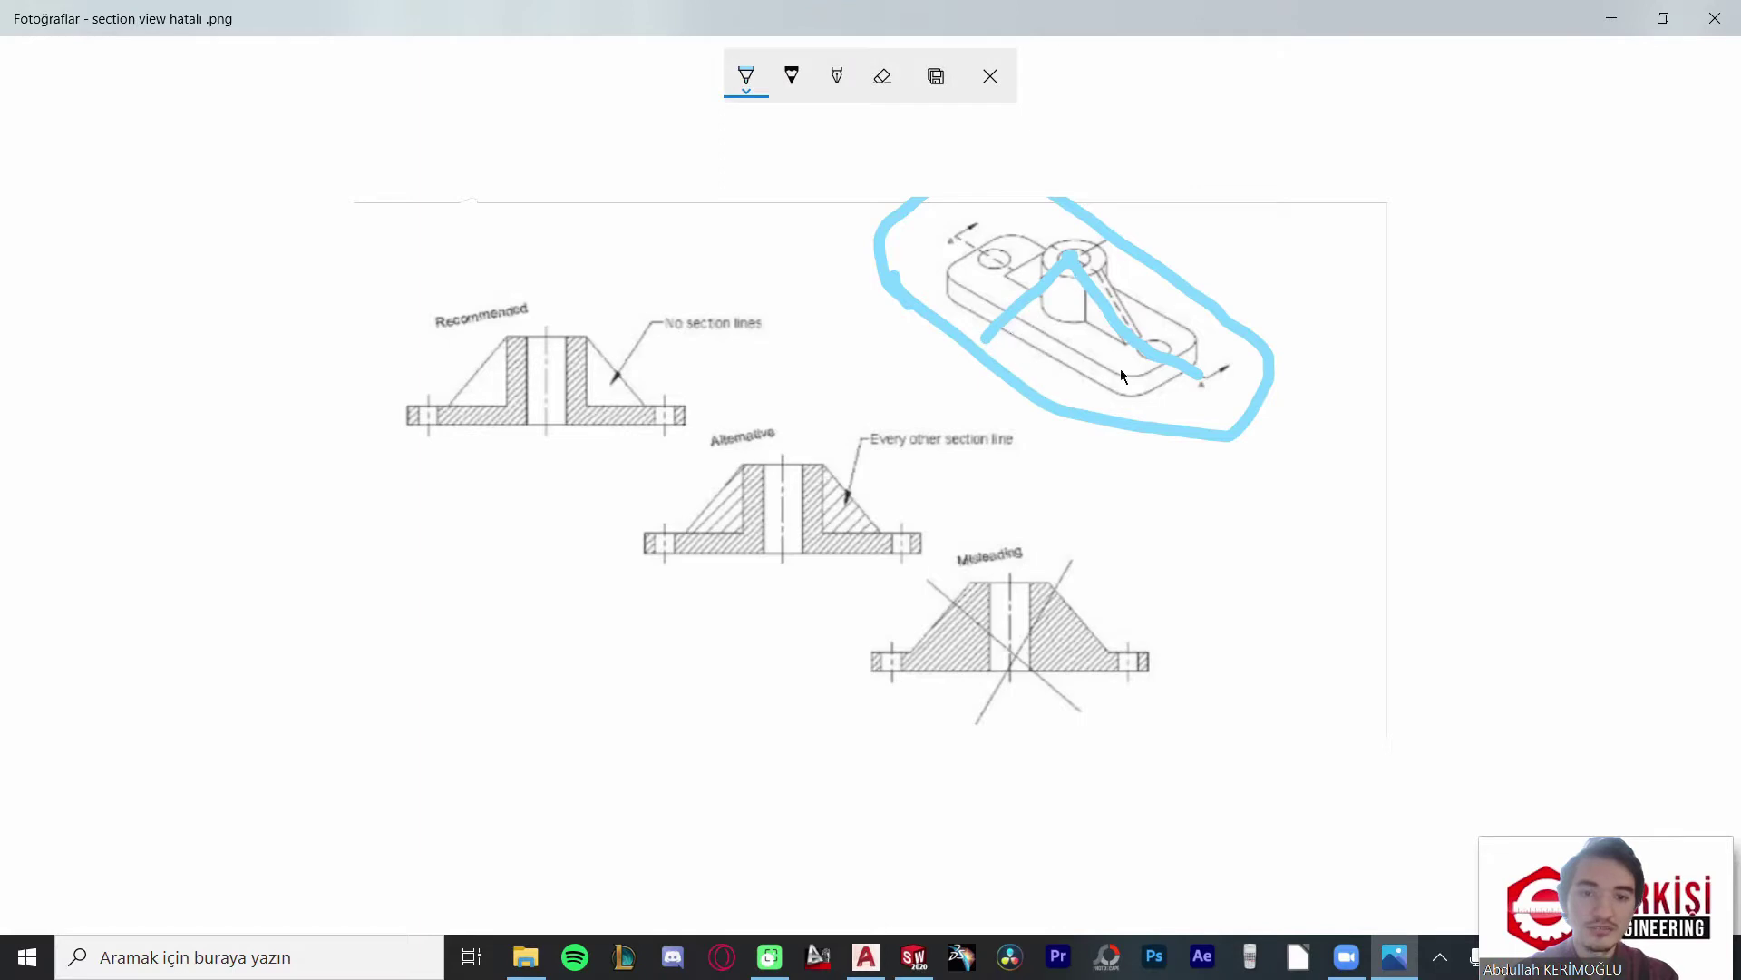
pyautogui.click(882, 76)
pyautogui.moveTo(987, 272); pyautogui.dragTo(1161, 334)
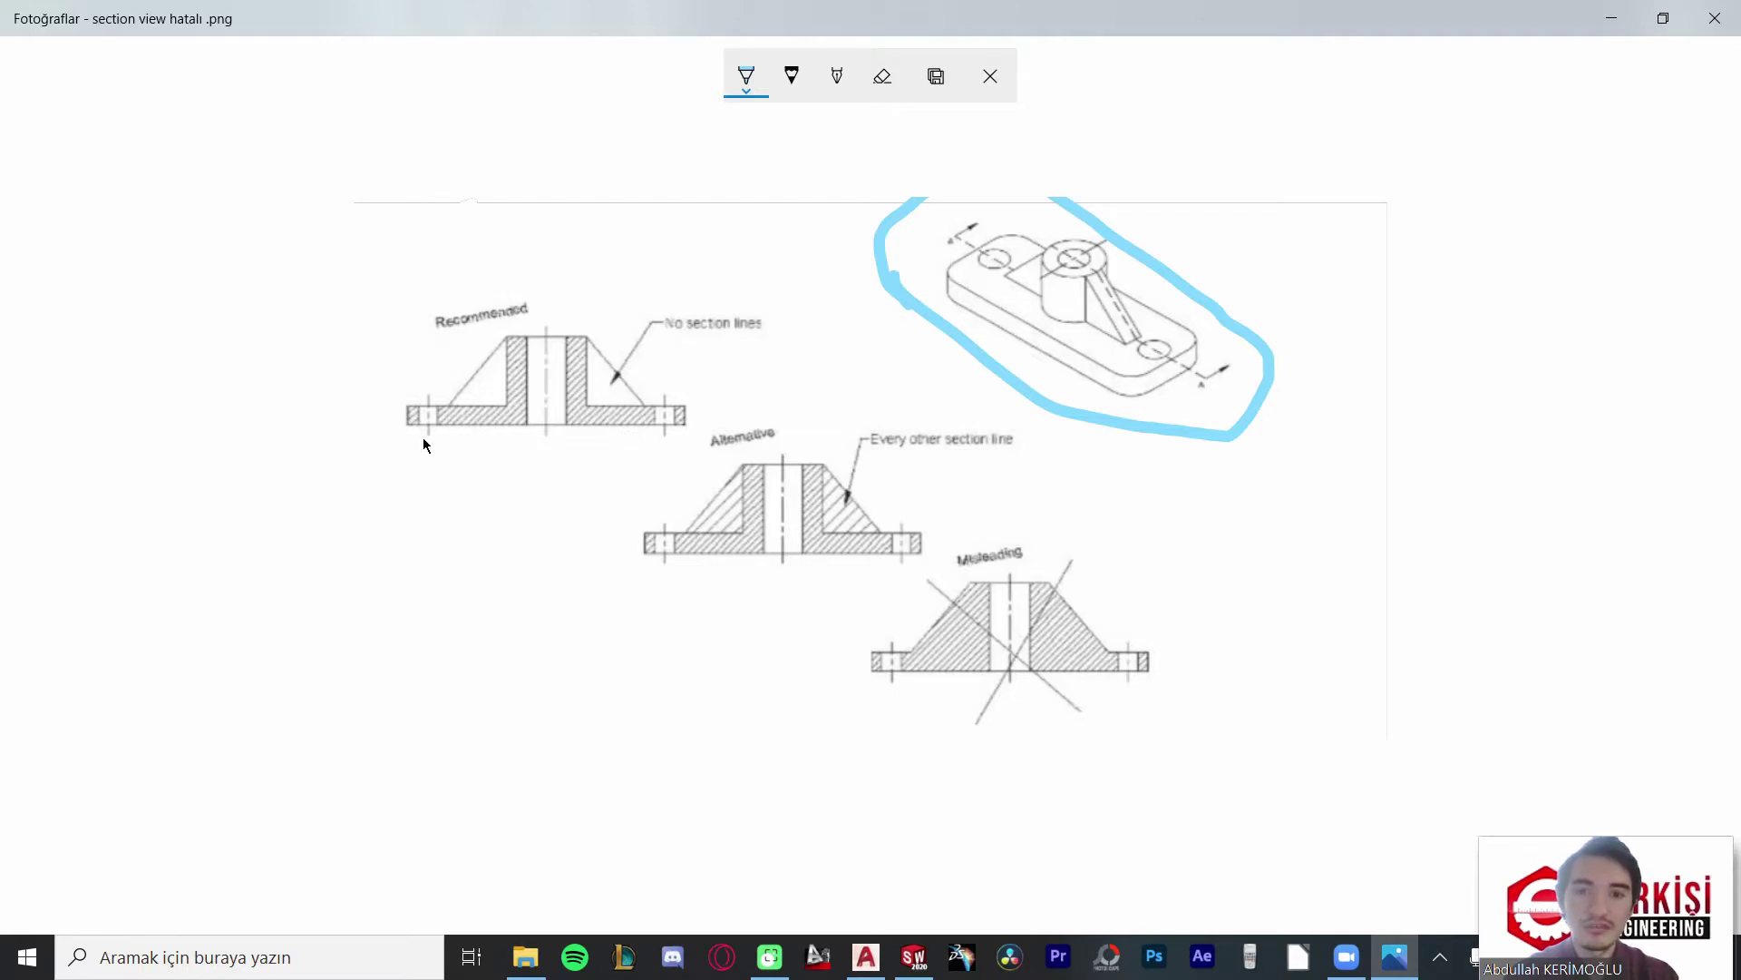
# Step: Ink a loop around the Recommended section view and erase a stray stroke near the isometric view
pyautogui.moveTo(405, 408)
pyautogui.mouseDown()
pyautogui.moveTo(535, 390)
pyautogui.moveTo(434, 376)
pyautogui.moveTo(404, 417)
pyautogui.mouseUp()
pyautogui.click(882, 76)
pyautogui.click(749, 78)
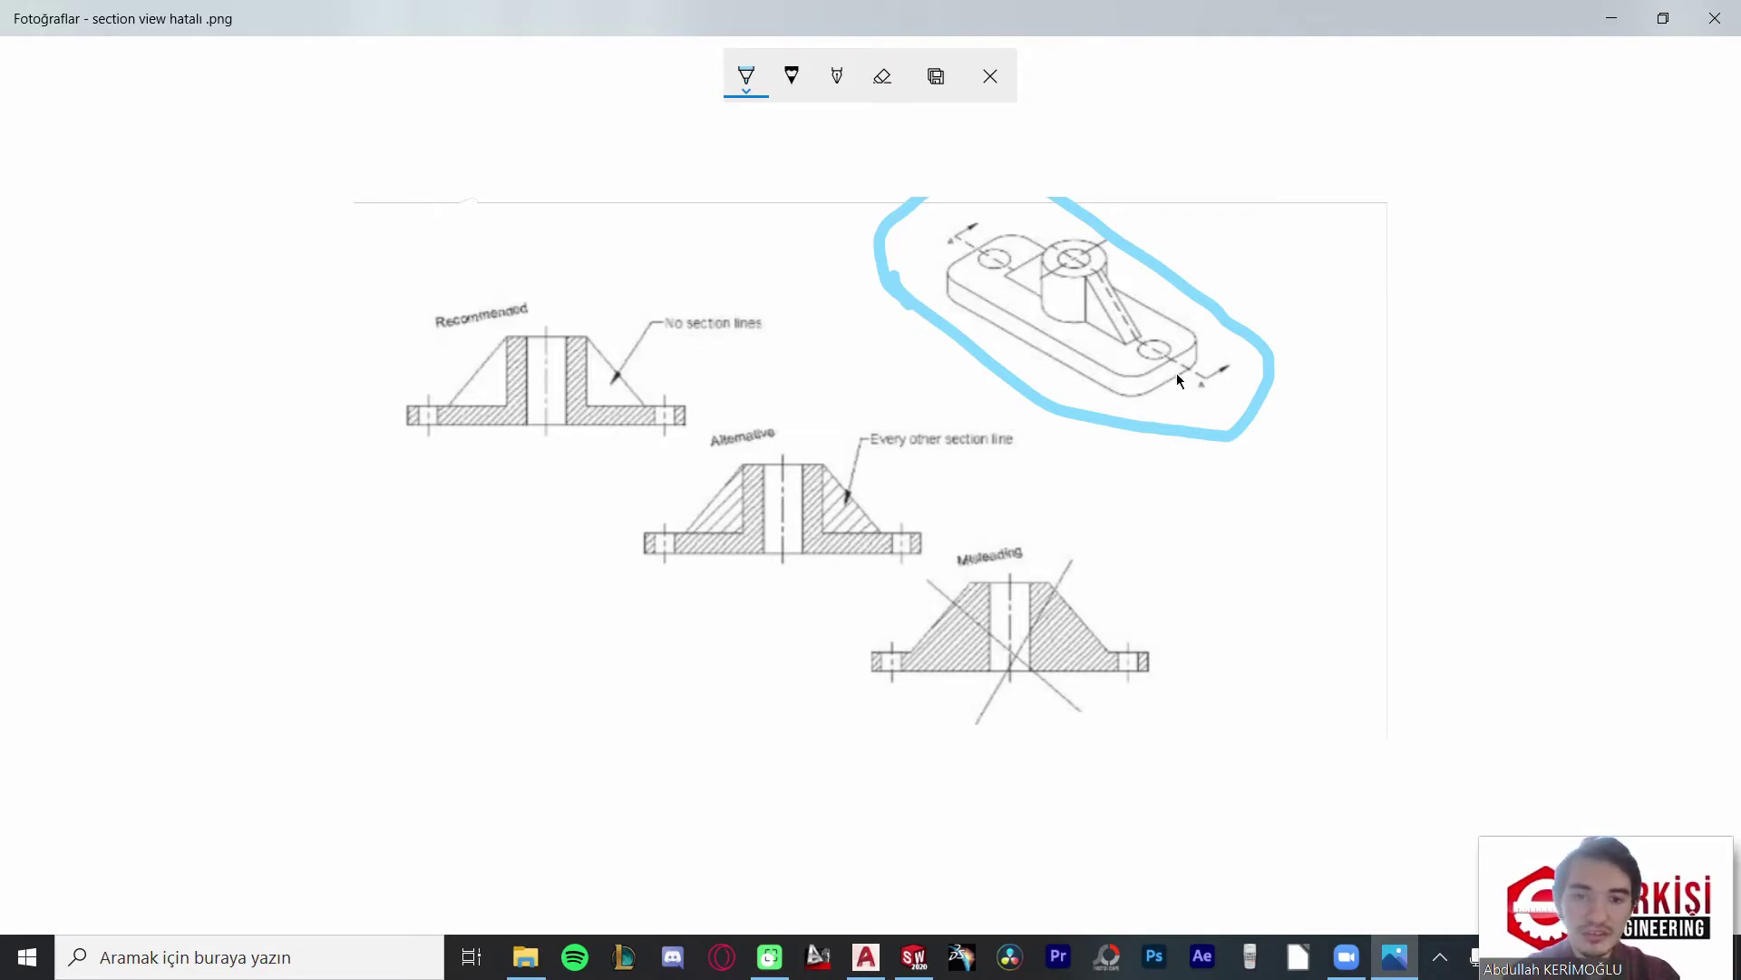
pyautogui.moveTo(672, 252)
pyautogui.mouseDown()
pyautogui.moveTo(449, 263)
pyautogui.moveTo(389, 459)
pyautogui.moveTo(622, 481)
pyautogui.moveTo(576, 238)
pyautogui.mouseUp()
pyautogui.moveTo(927, 397); pyautogui.dragTo(987, 341)
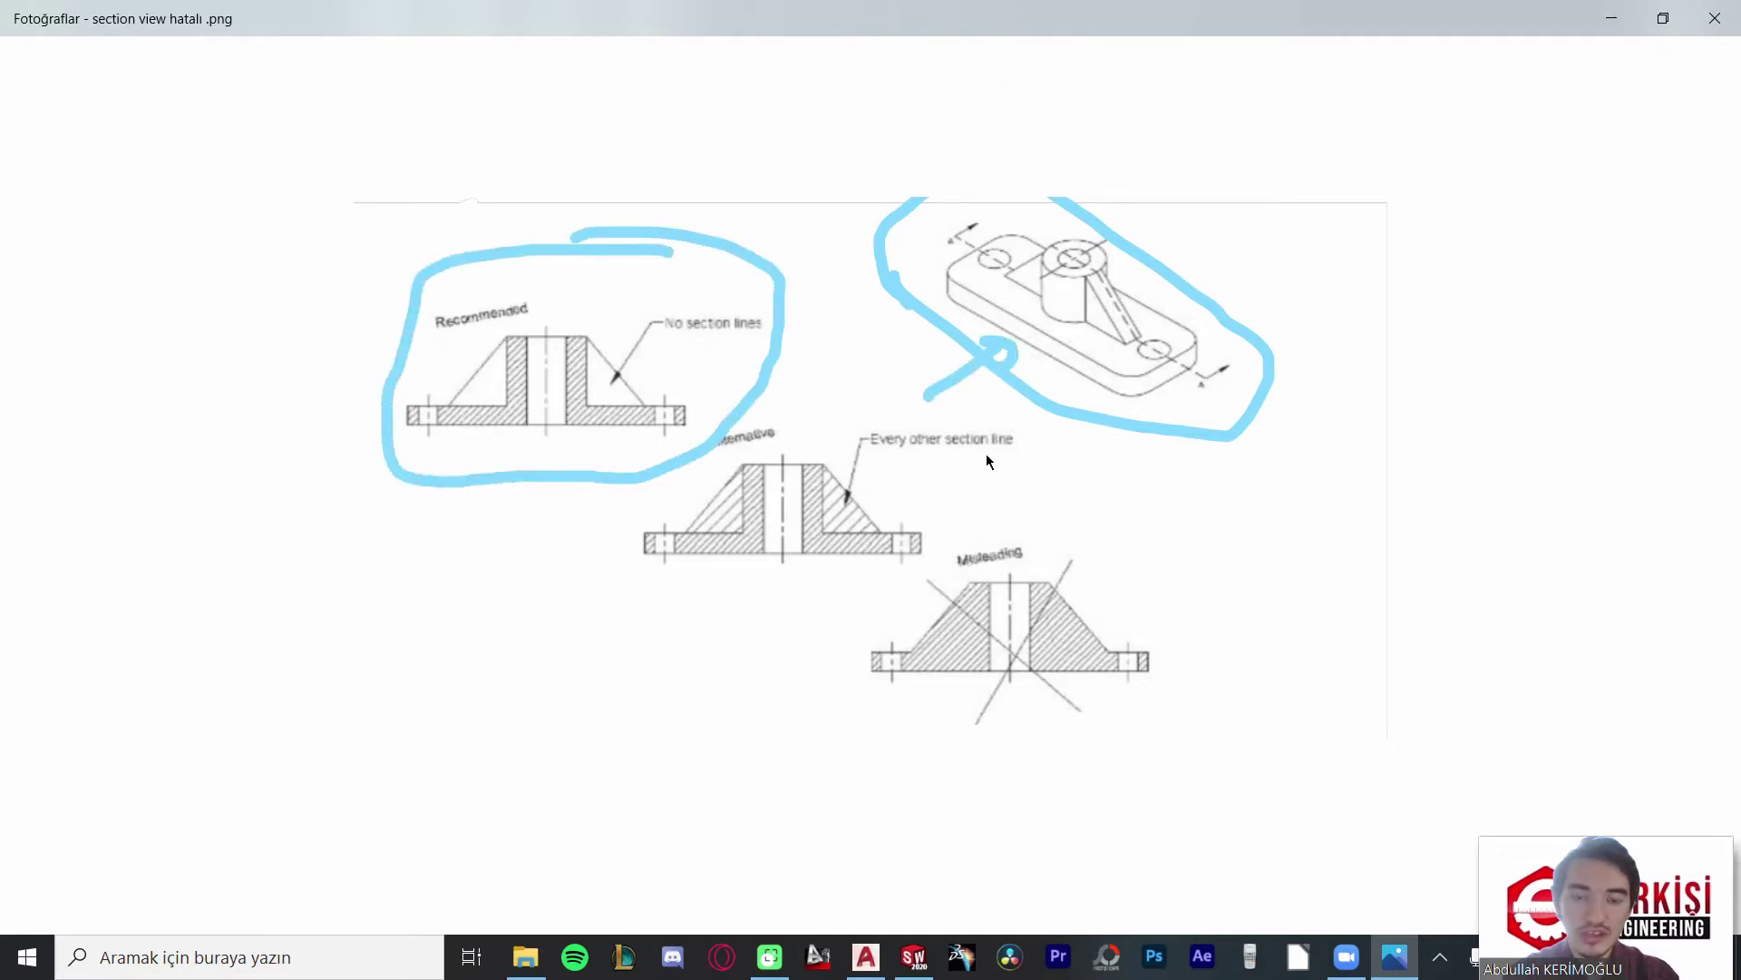
pyautogui.click(882, 77)
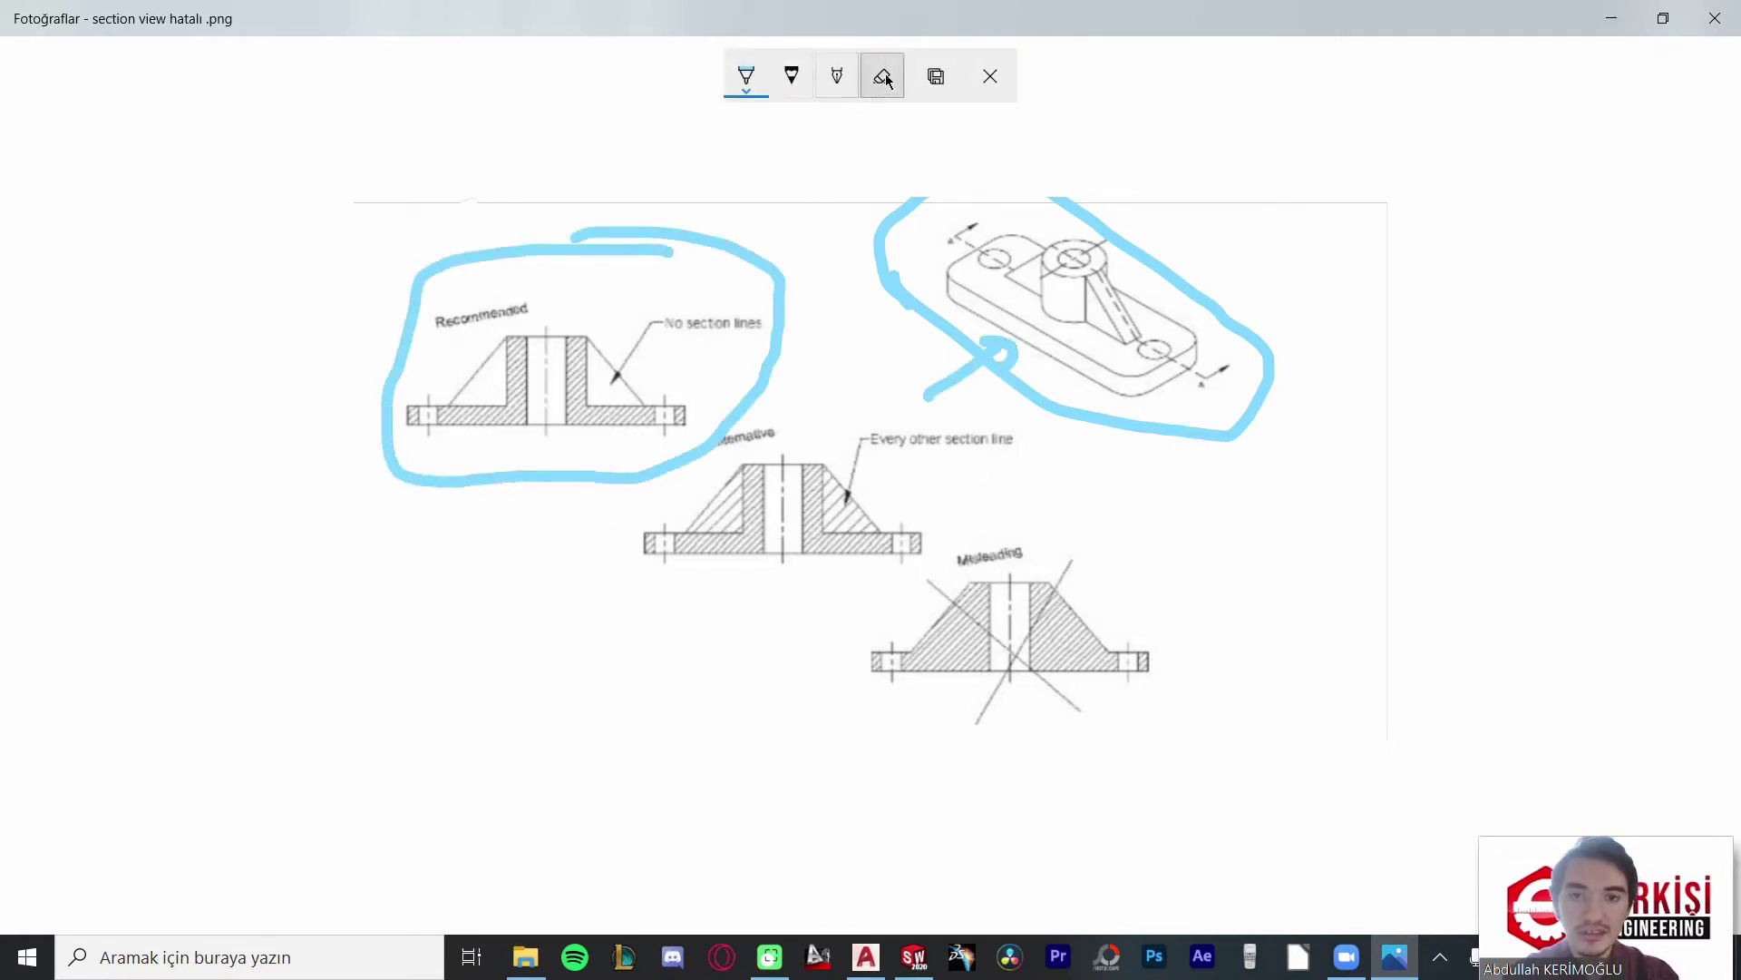
pyautogui.moveTo(964, 383); pyautogui.dragTo(948, 385)
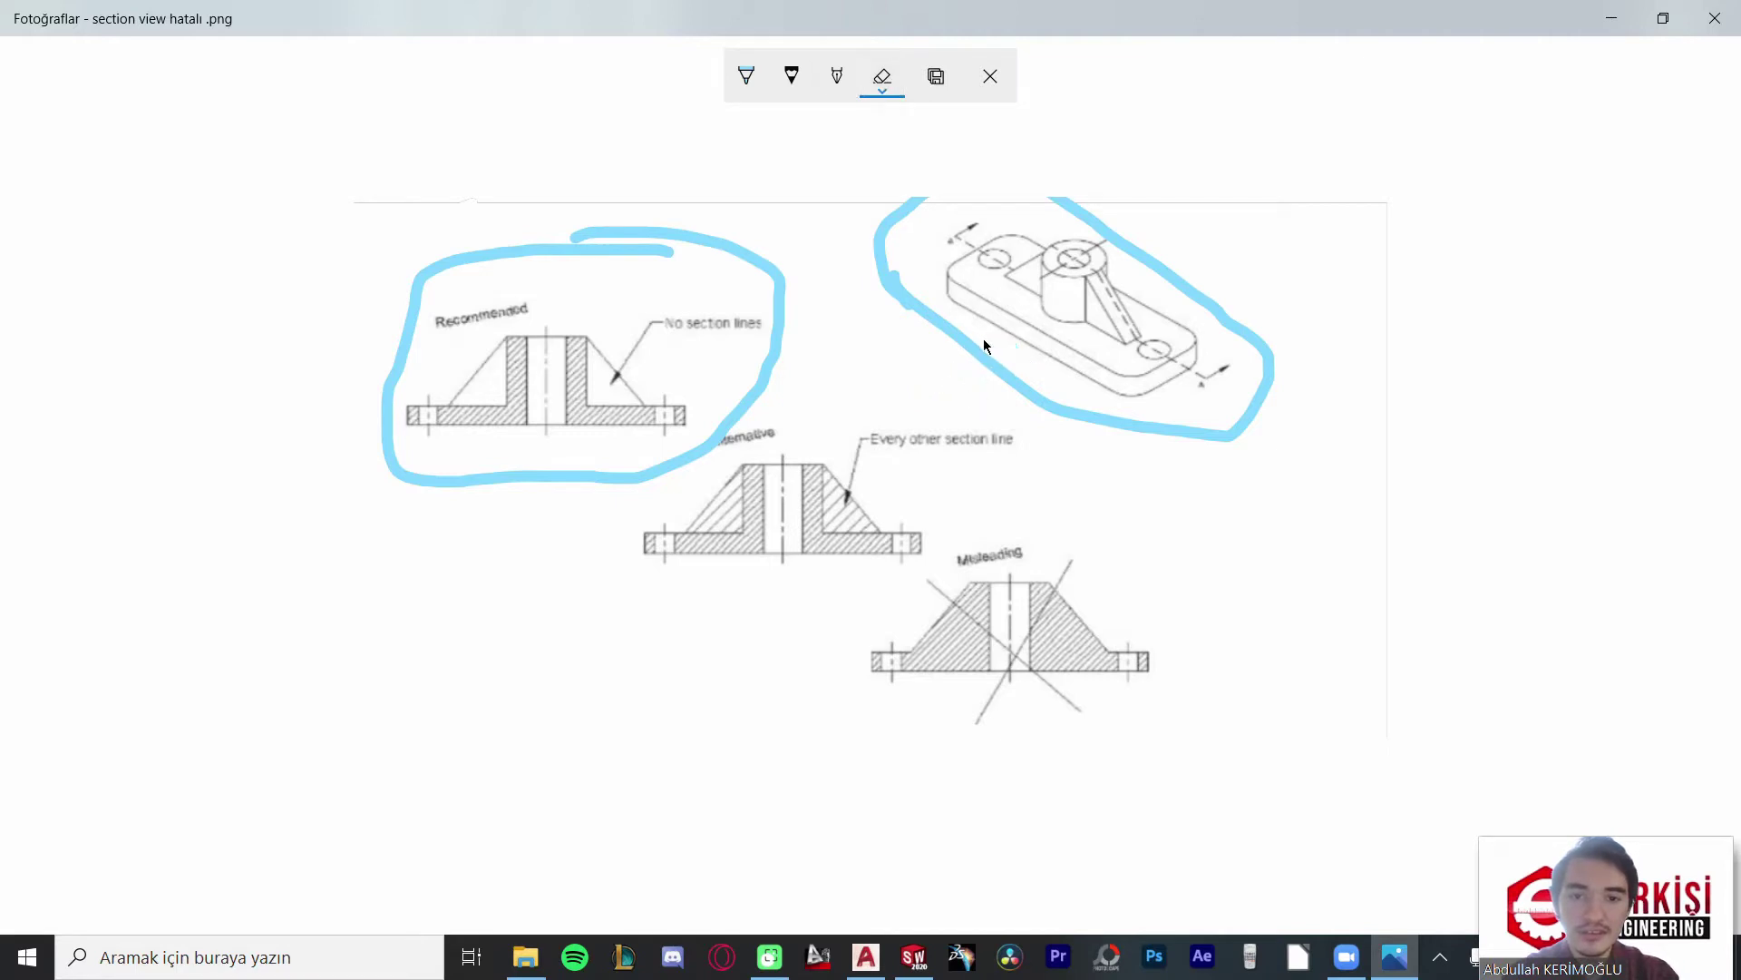
# Step: Add a few more marks near the part, then erase all the ink
pyautogui.click(747, 76)
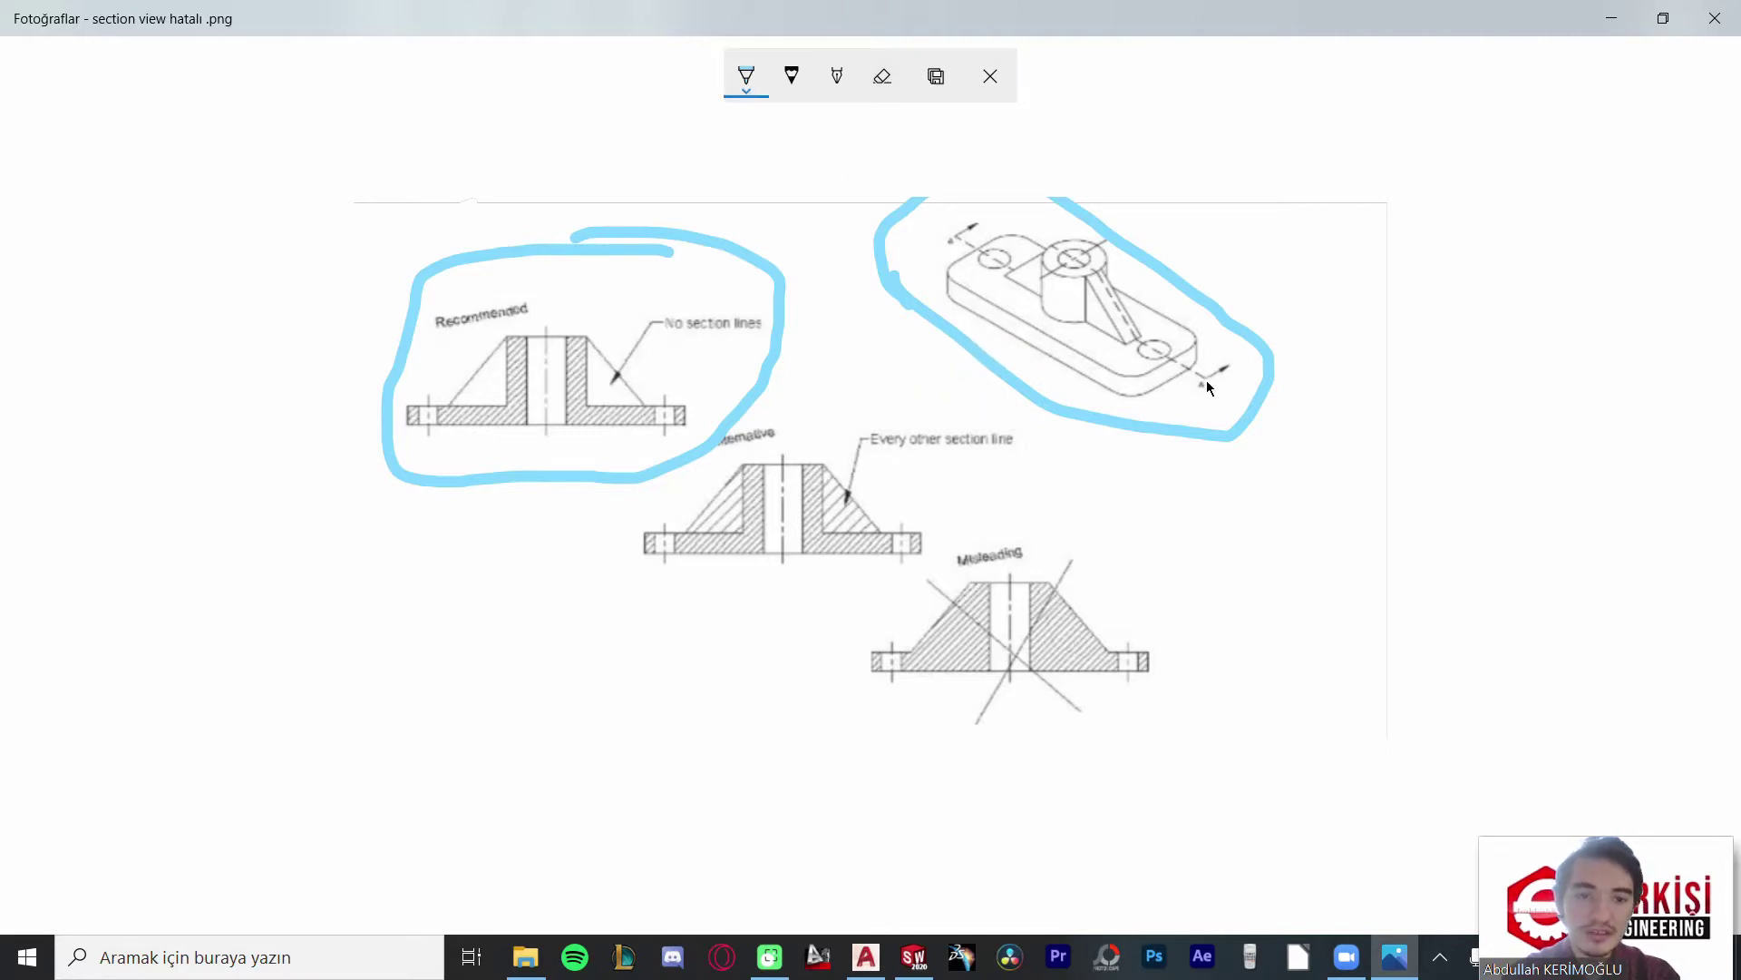
pyautogui.moveTo(1219, 395); pyautogui.dragTo(1252, 366)
pyautogui.moveTo(932, 231); pyautogui.dragTo(980, 200)
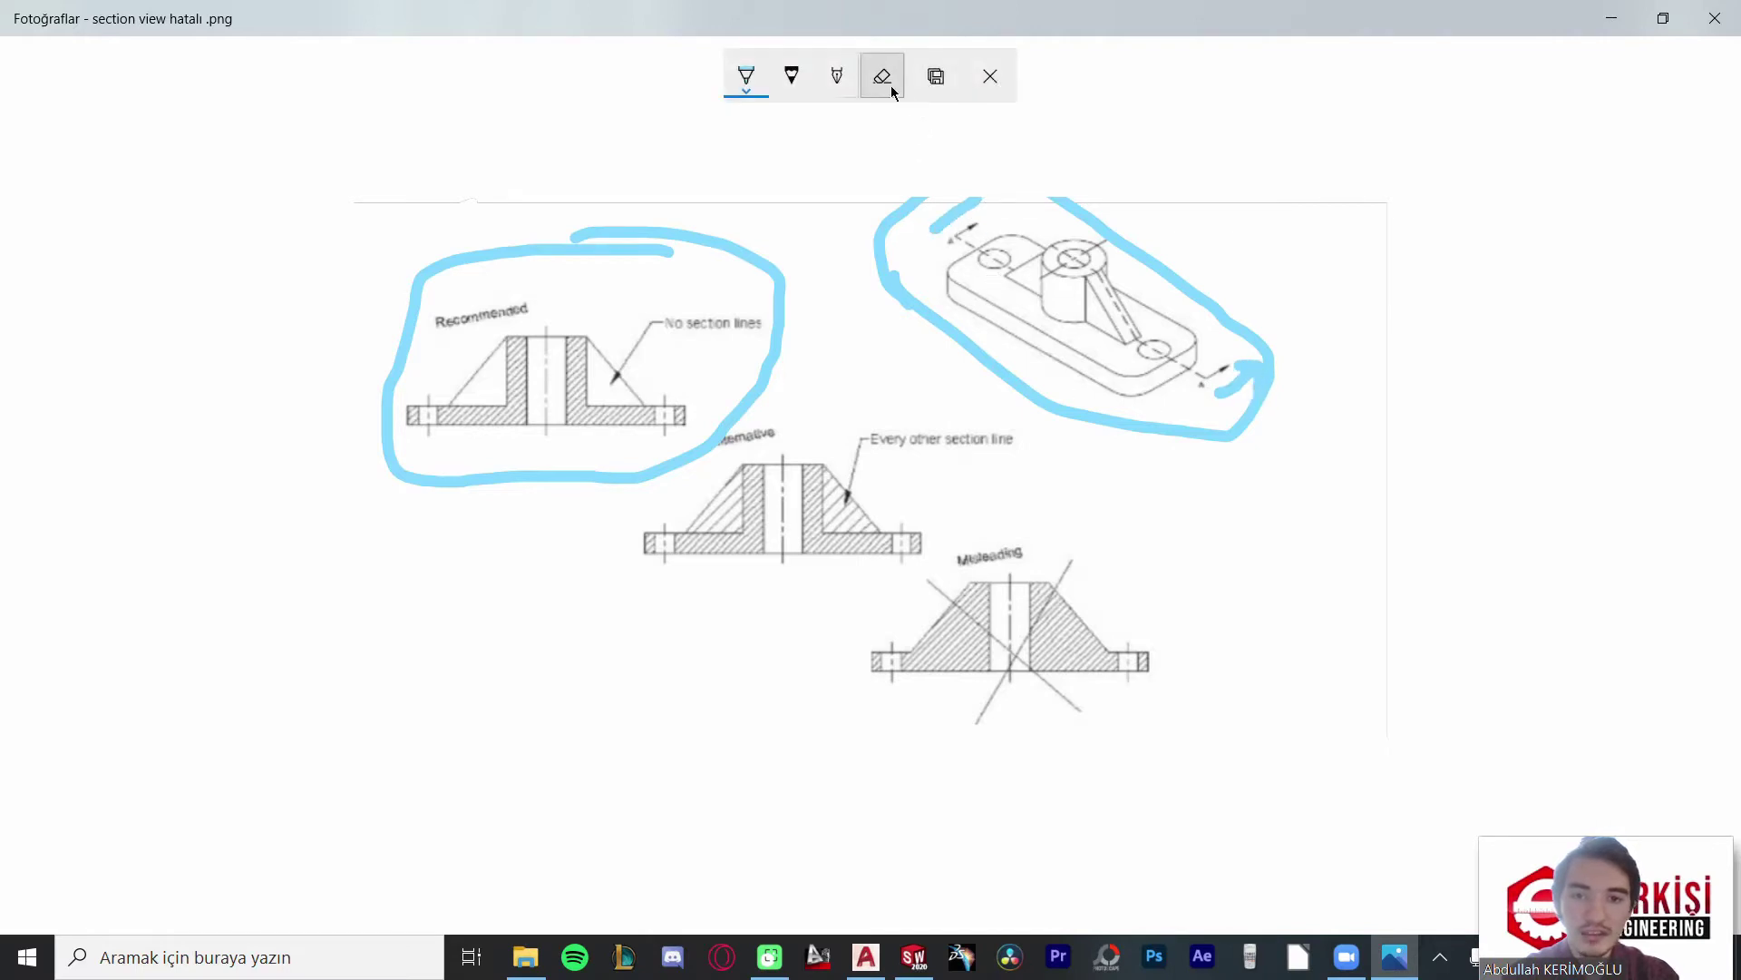
pyautogui.click(882, 76)
pyautogui.moveTo(786, 241)
pyautogui.mouseDown()
pyautogui.moveTo(910, 170)
pyautogui.moveTo(1244, 420)
pyautogui.mouseUp()
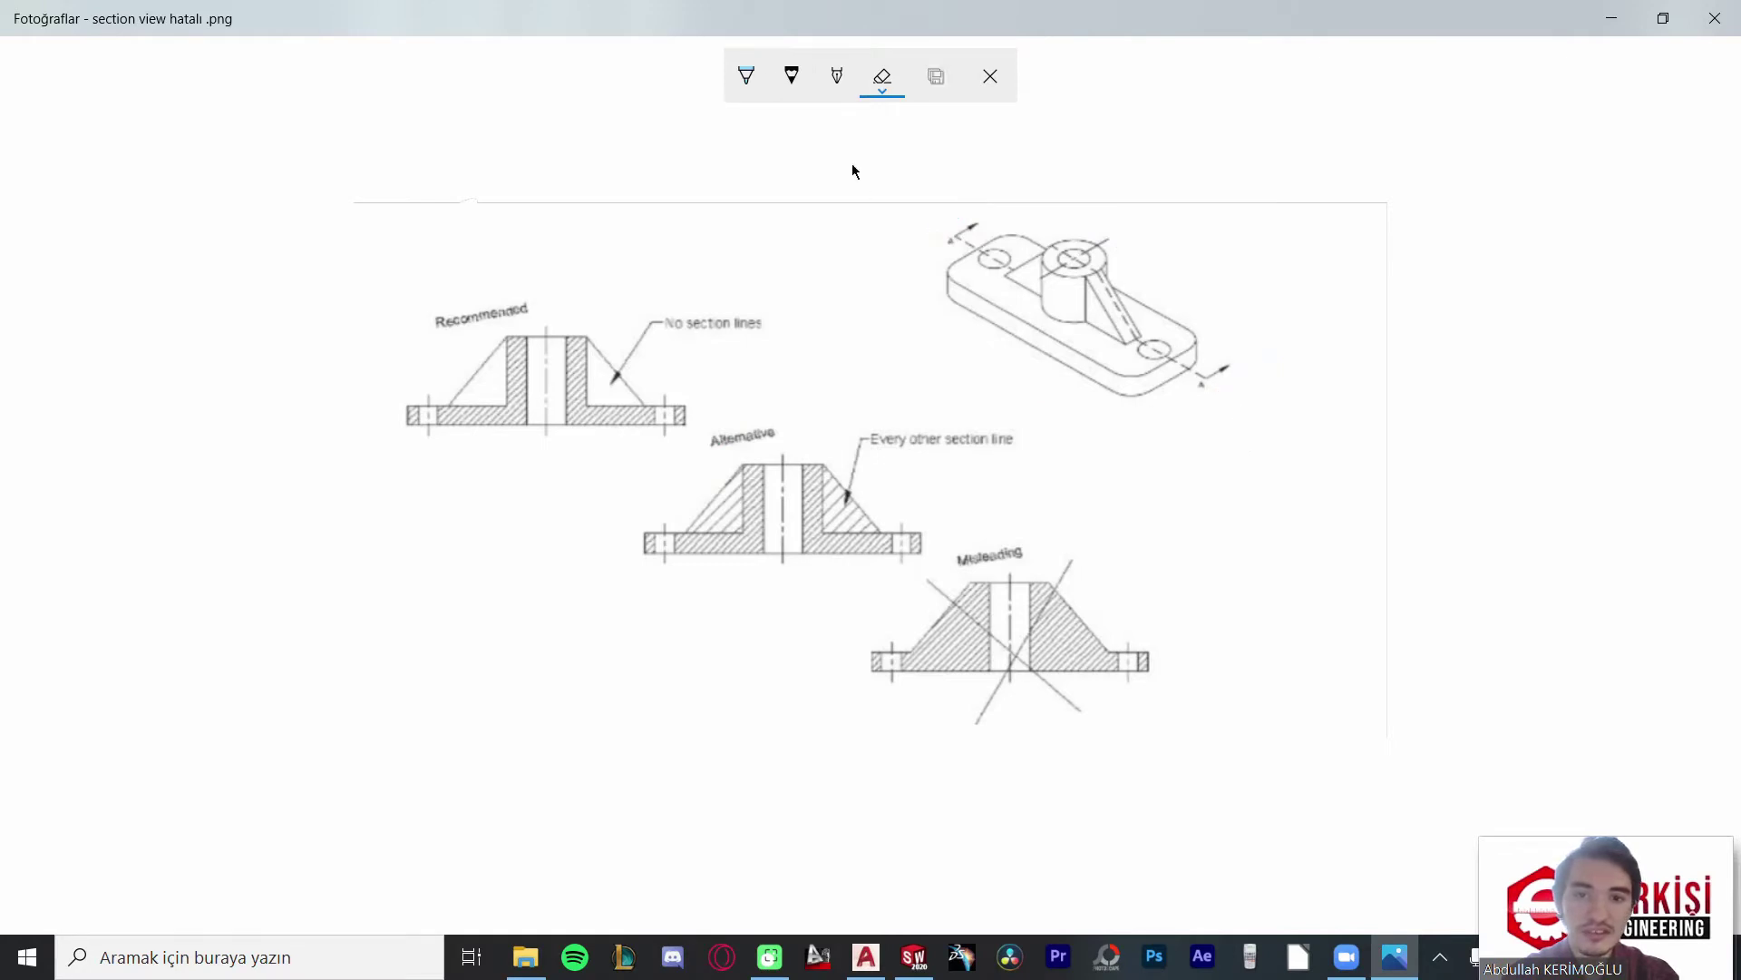
pyautogui.click(746, 76)
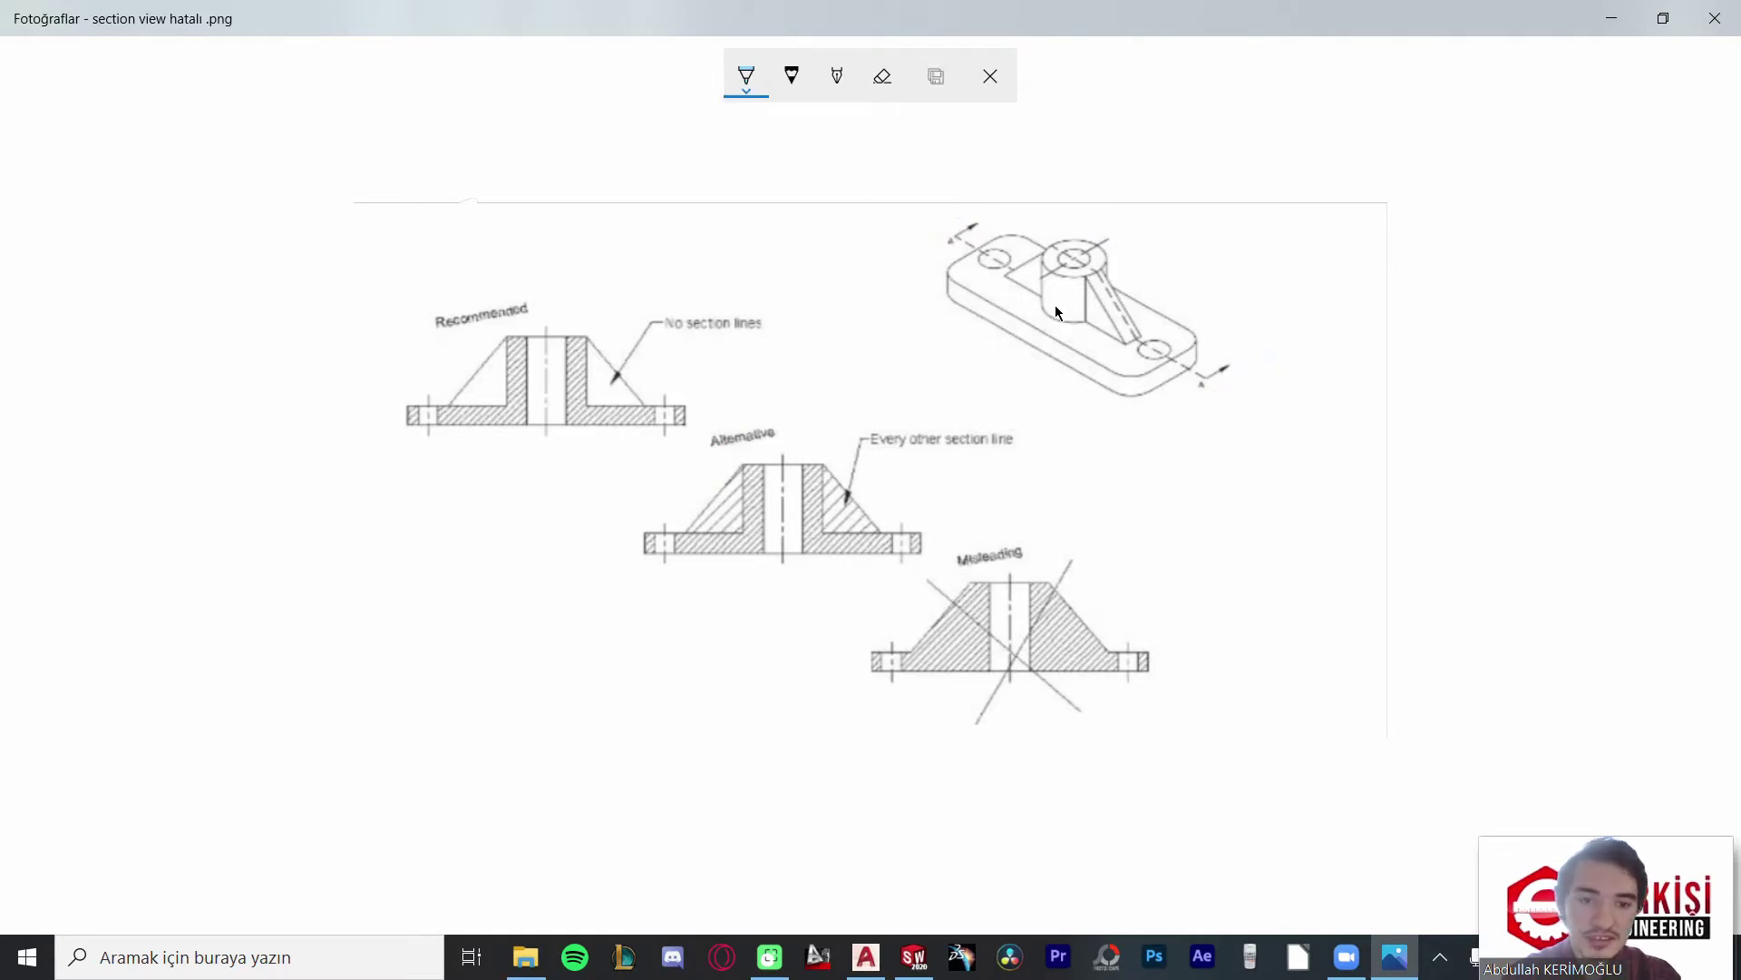
pyautogui.moveTo(948, 221)
pyautogui.mouseDown()
pyautogui.moveTo(1218, 394)
pyautogui.moveTo(1206, 424)
pyautogui.mouseUp()
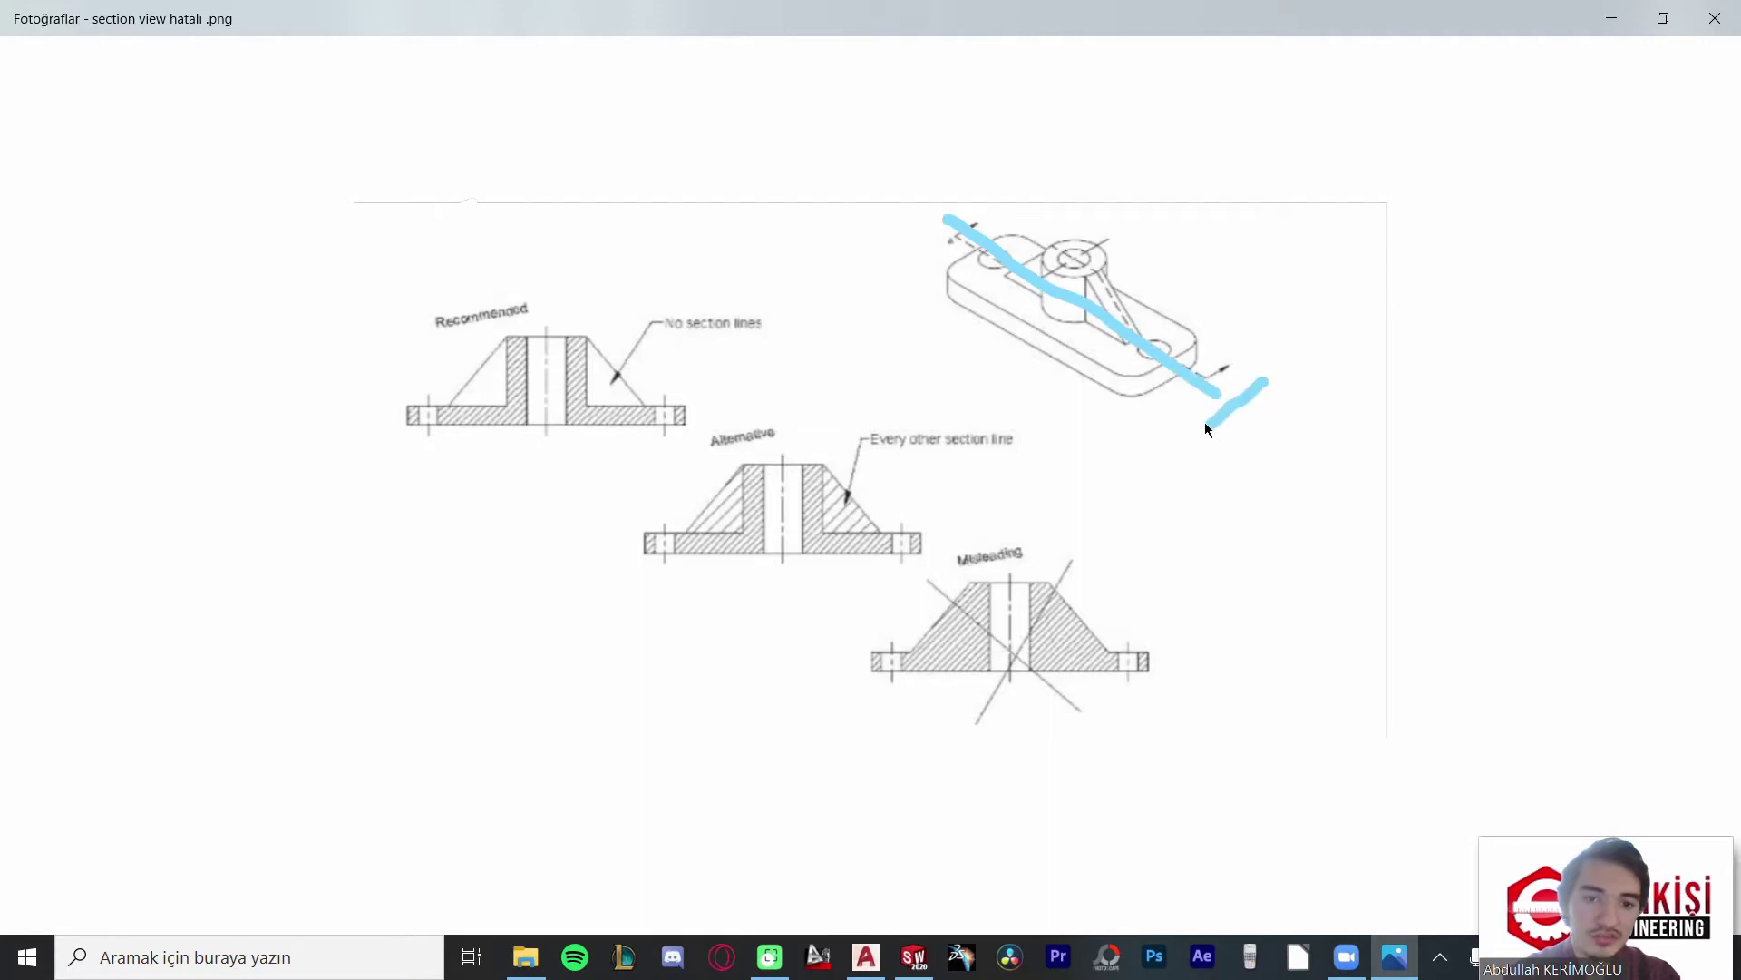
pyautogui.moveTo(1287, 357); pyautogui.dragTo(1318, 326)
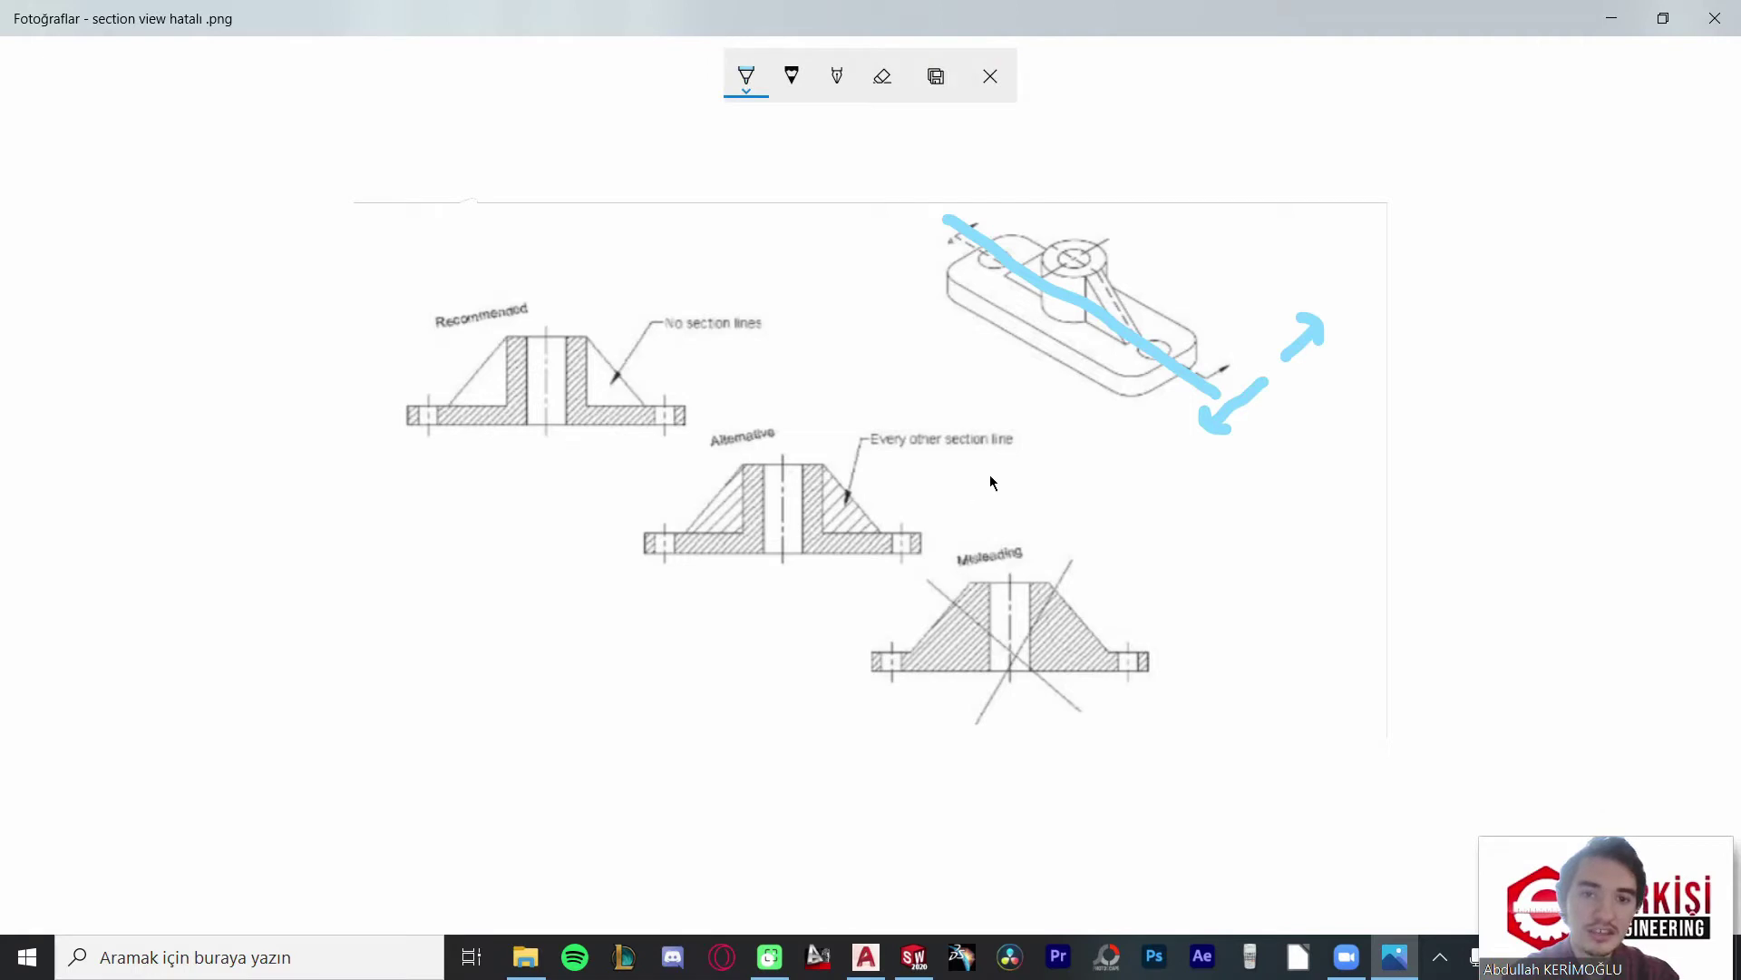
pyautogui.moveTo(1242, 348); pyautogui.dragTo(1215, 385)
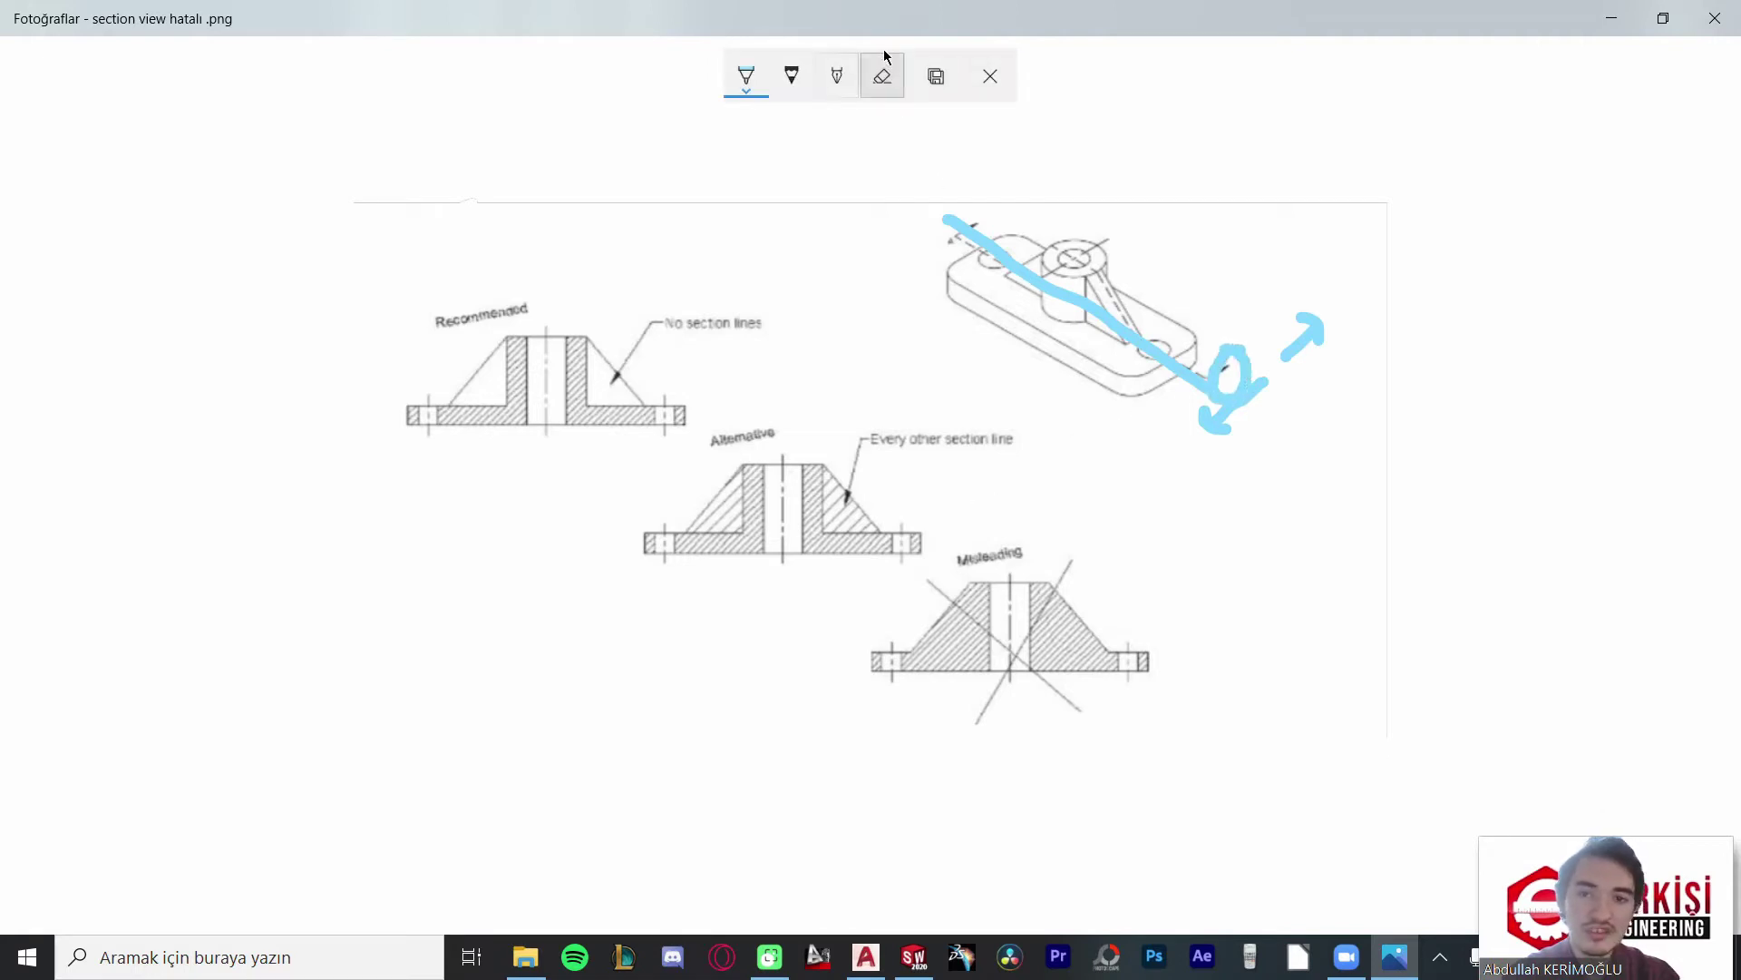
pyautogui.click(883, 76)
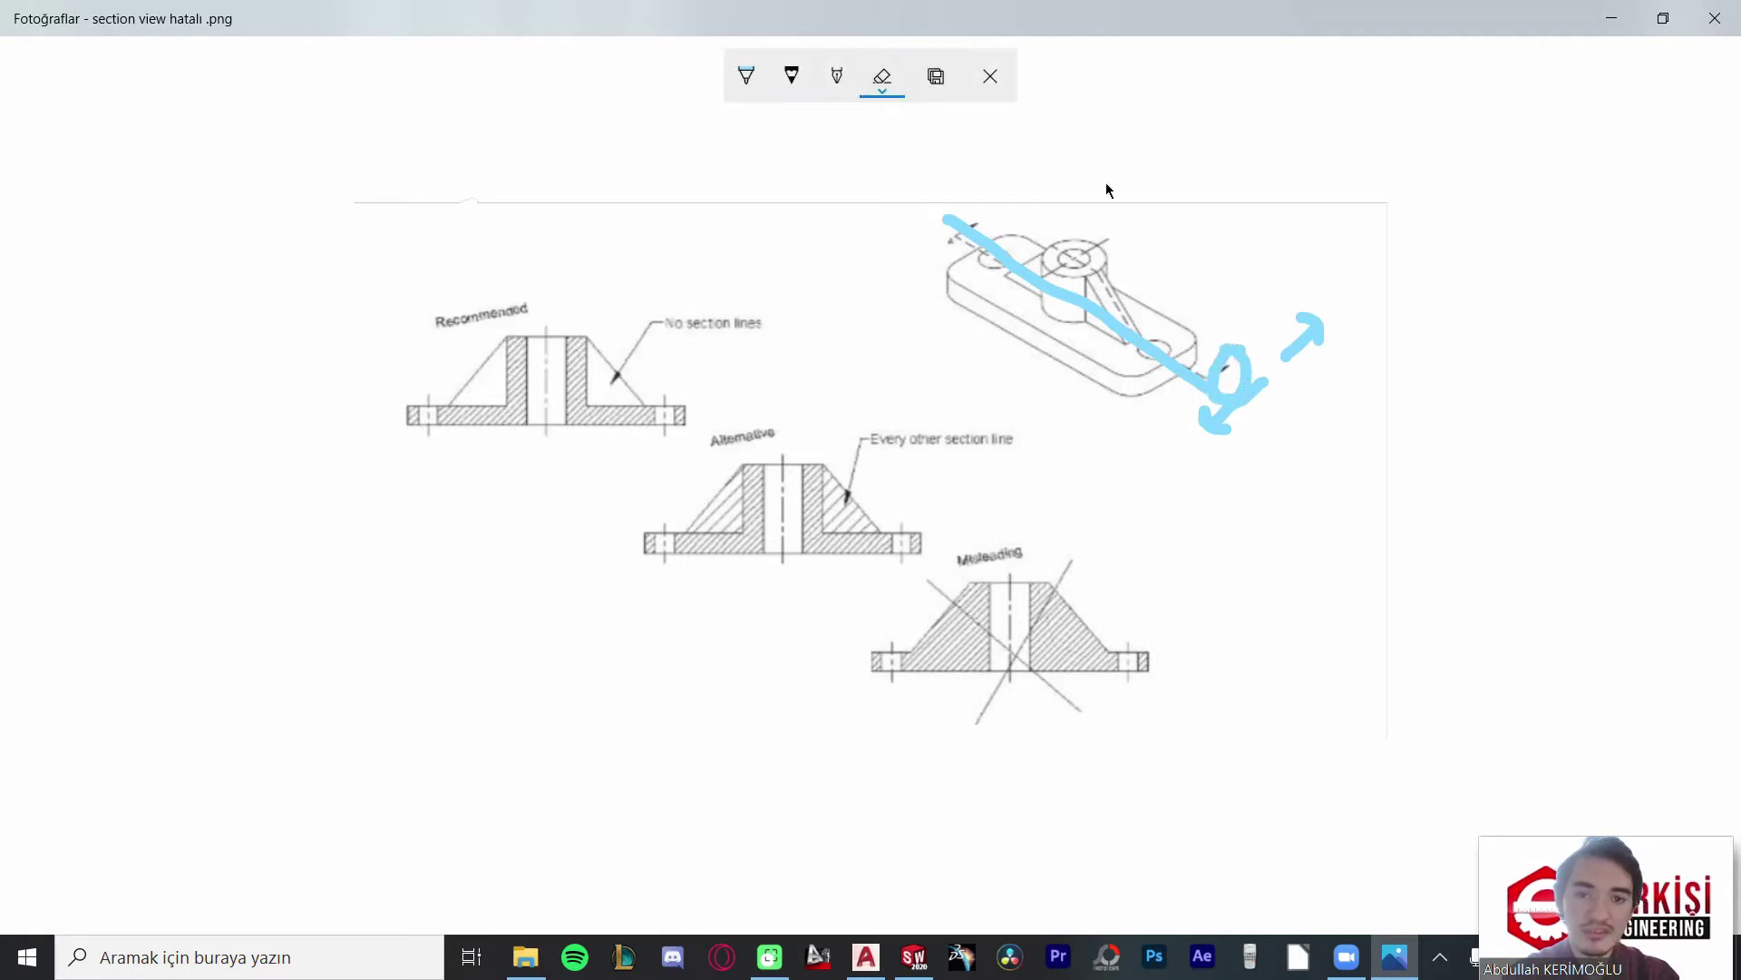
pyautogui.click(745, 78)
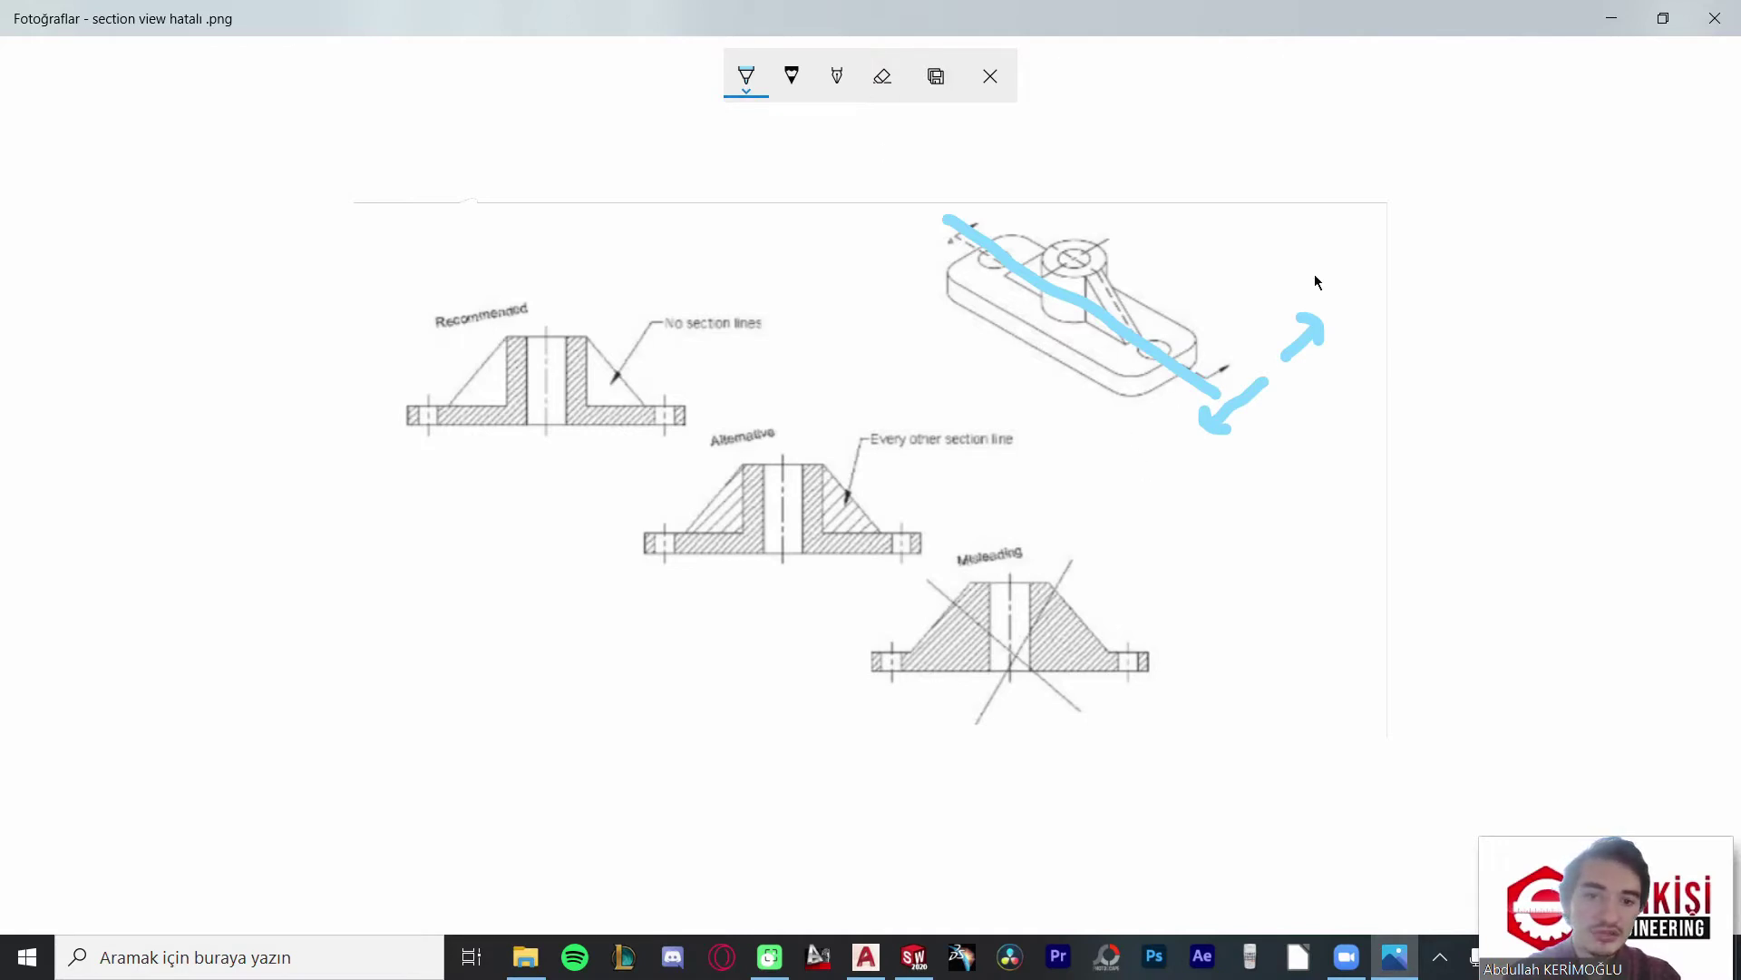
pyautogui.moveTo(1093, 412)
pyautogui.mouseDown()
pyautogui.moveTo(1032, 427)
pyautogui.moveTo(1084, 436)
pyautogui.mouseUp()
pyautogui.moveTo(1170, 315)
pyautogui.mouseDown()
pyautogui.moveTo(1263, 268)
pyautogui.moveTo(1251, 340)
pyautogui.moveTo(1206, 241)
pyautogui.mouseUp()
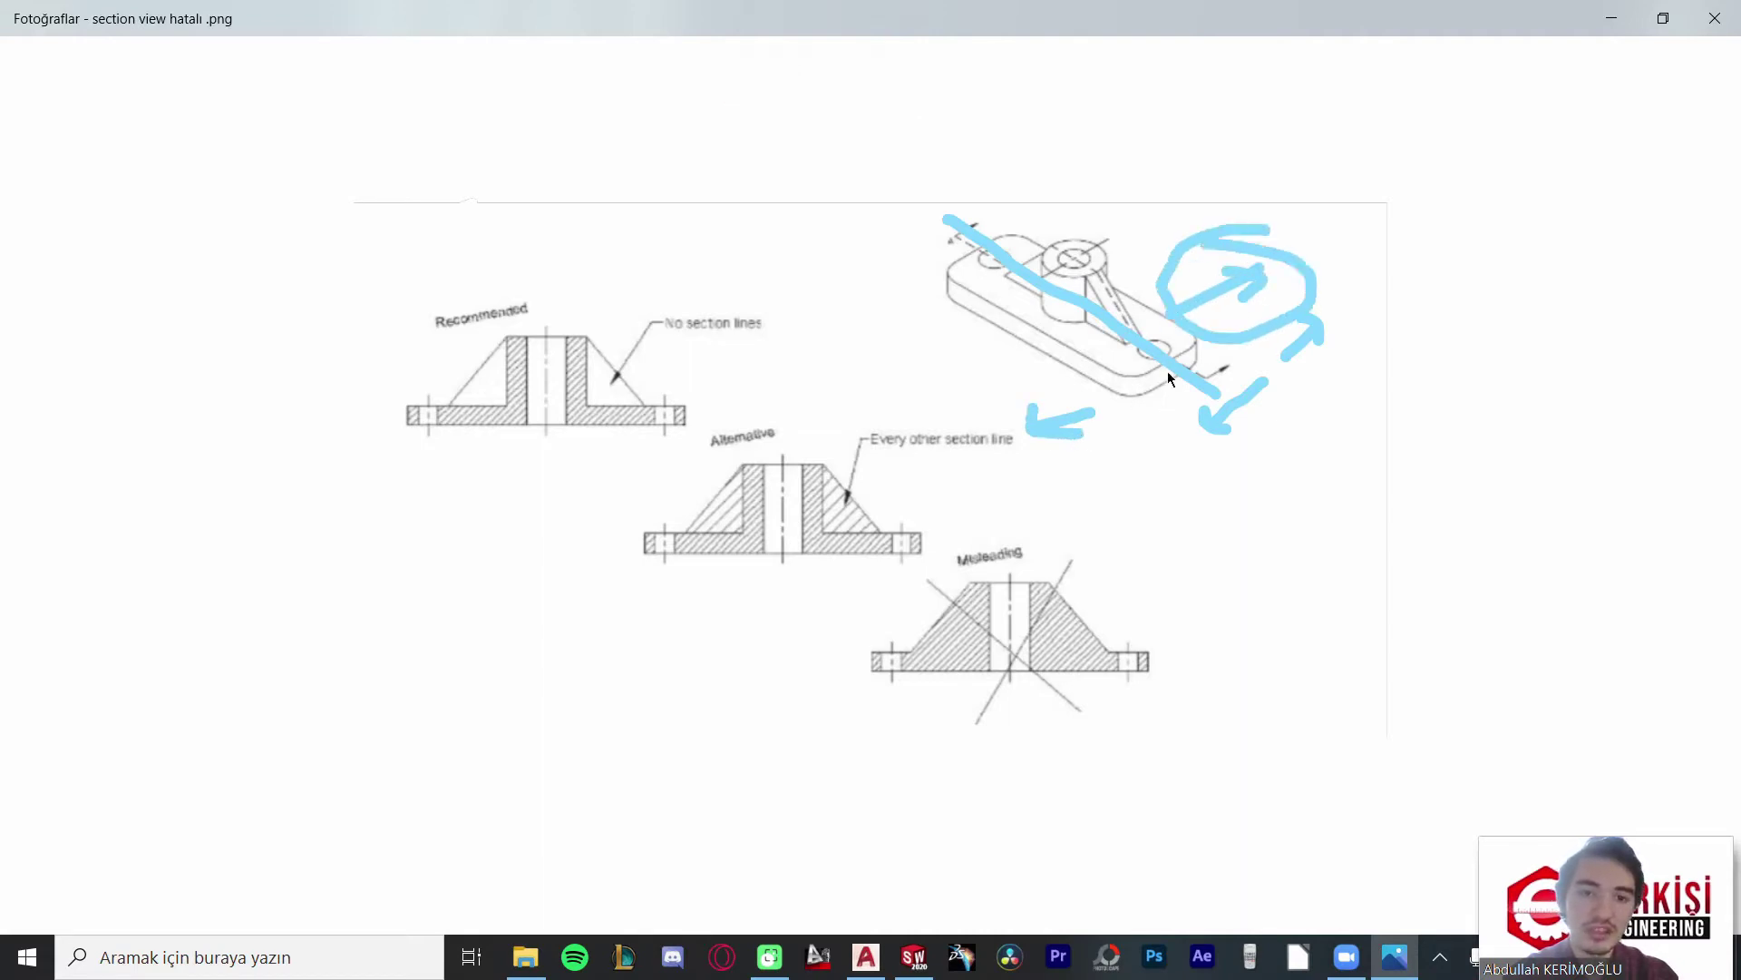
pyautogui.click(883, 75)
pyautogui.moveTo(1372, 261)
pyautogui.mouseDown()
pyautogui.moveTo(1244, 327)
pyautogui.moveTo(1044, 389)
pyautogui.moveTo(1306, 406)
pyautogui.mouseUp()
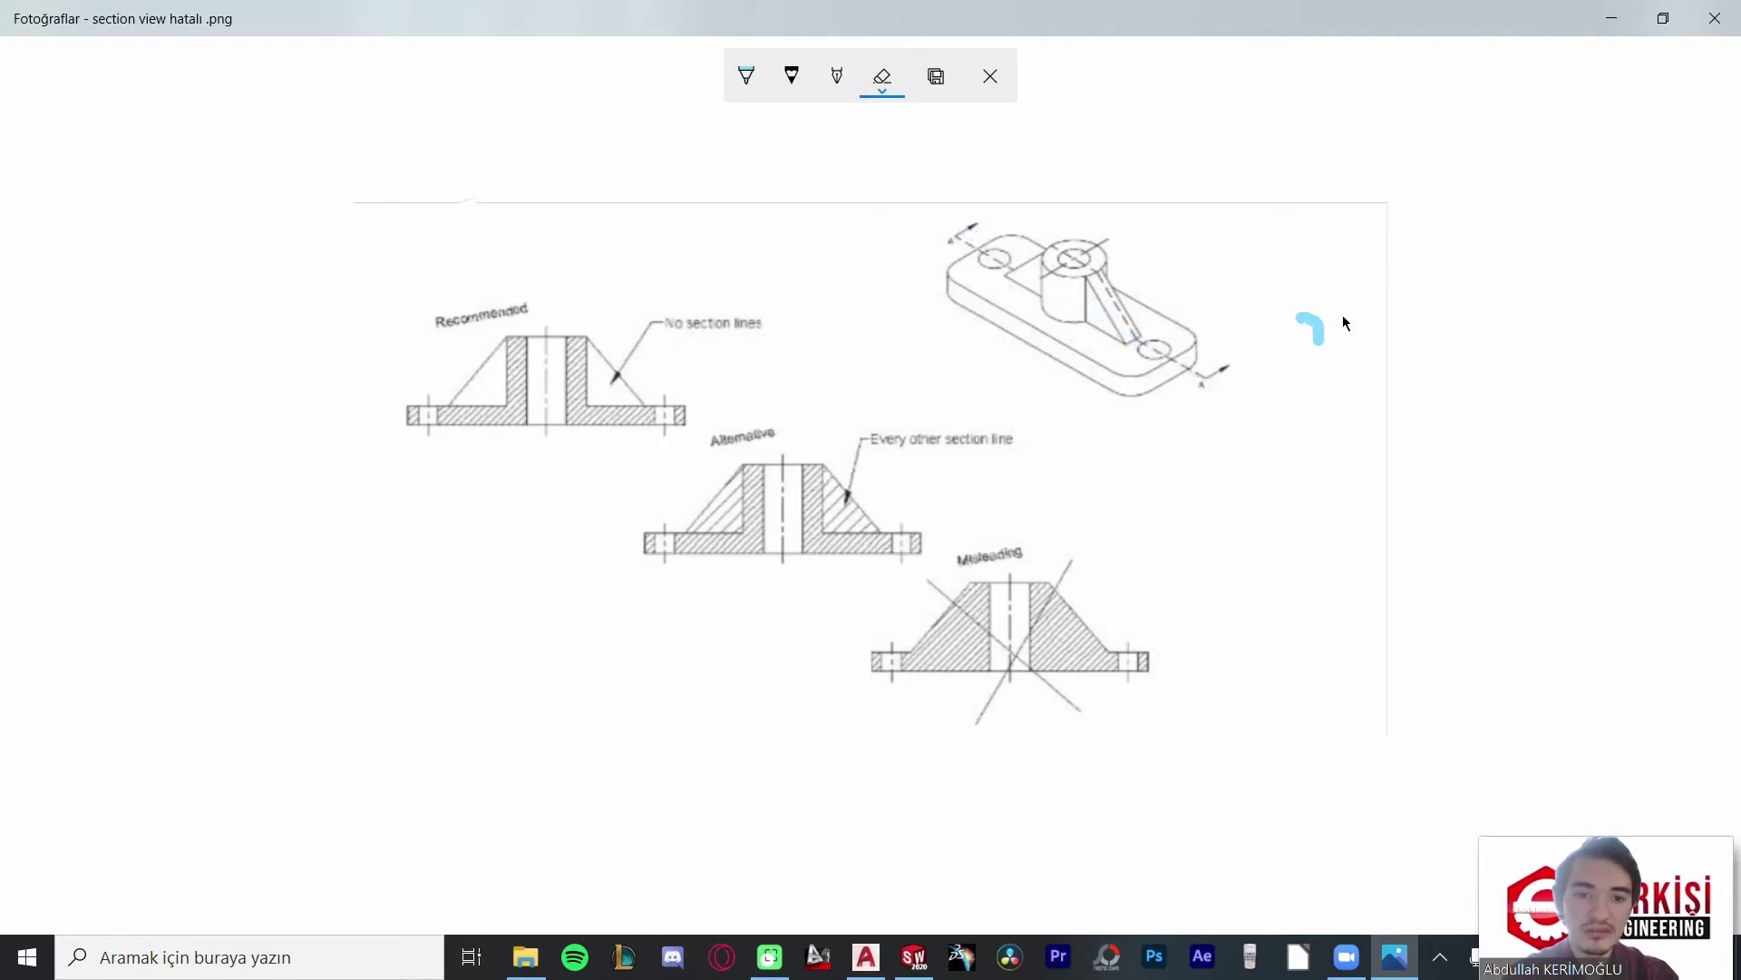
pyautogui.moveTo(1343, 322); pyautogui.dragTo(1306, 329)
pyautogui.click(747, 75)
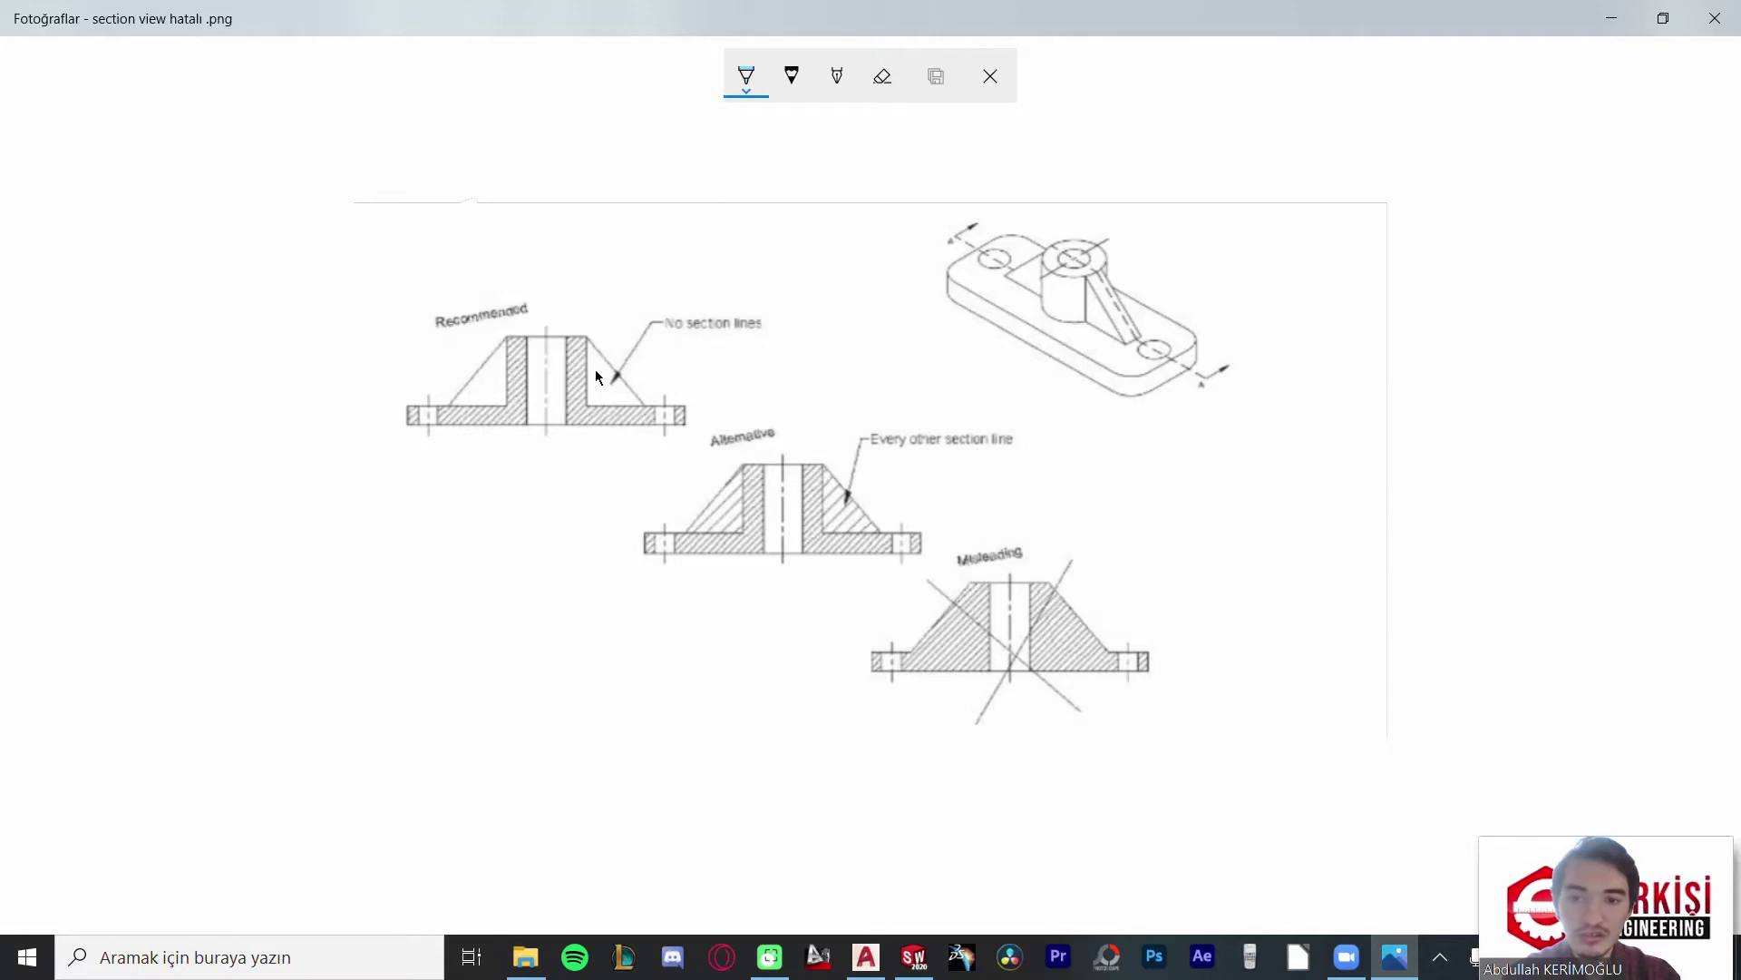
pyautogui.click(481, 381)
pyautogui.click(710, 508)
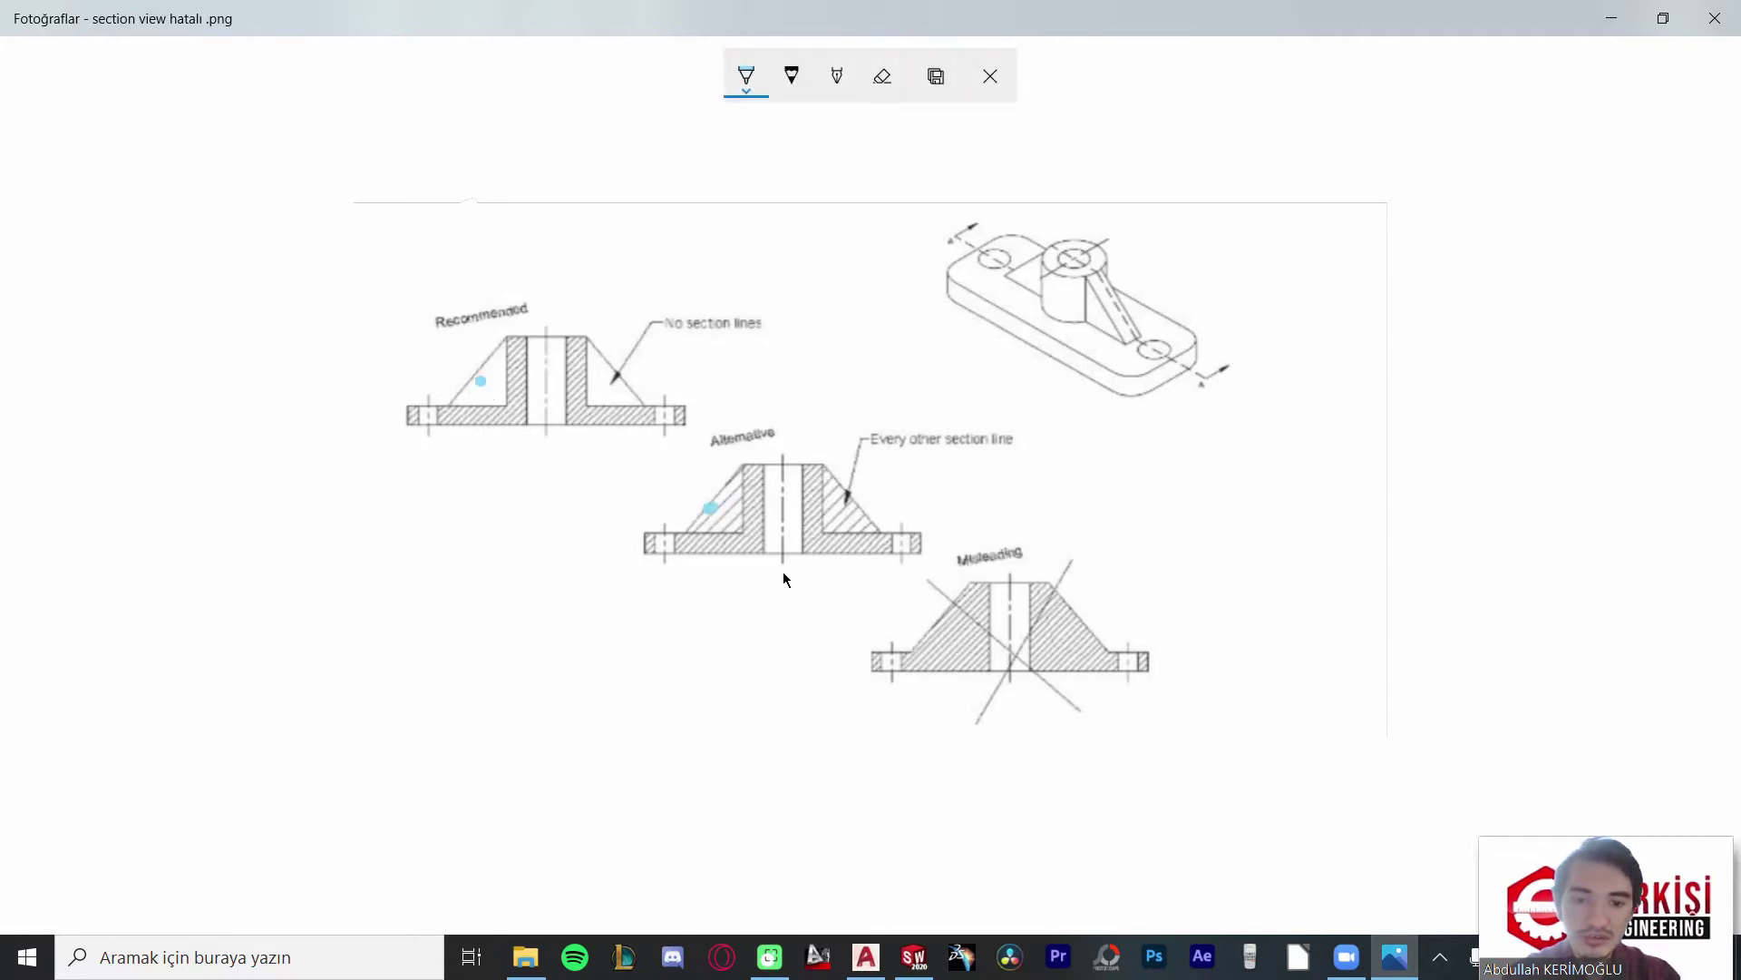
pyautogui.moveTo(966, 580)
pyautogui.mouseDown()
pyautogui.moveTo(936, 618)
pyautogui.moveTo(981, 619)
pyautogui.mouseUp()
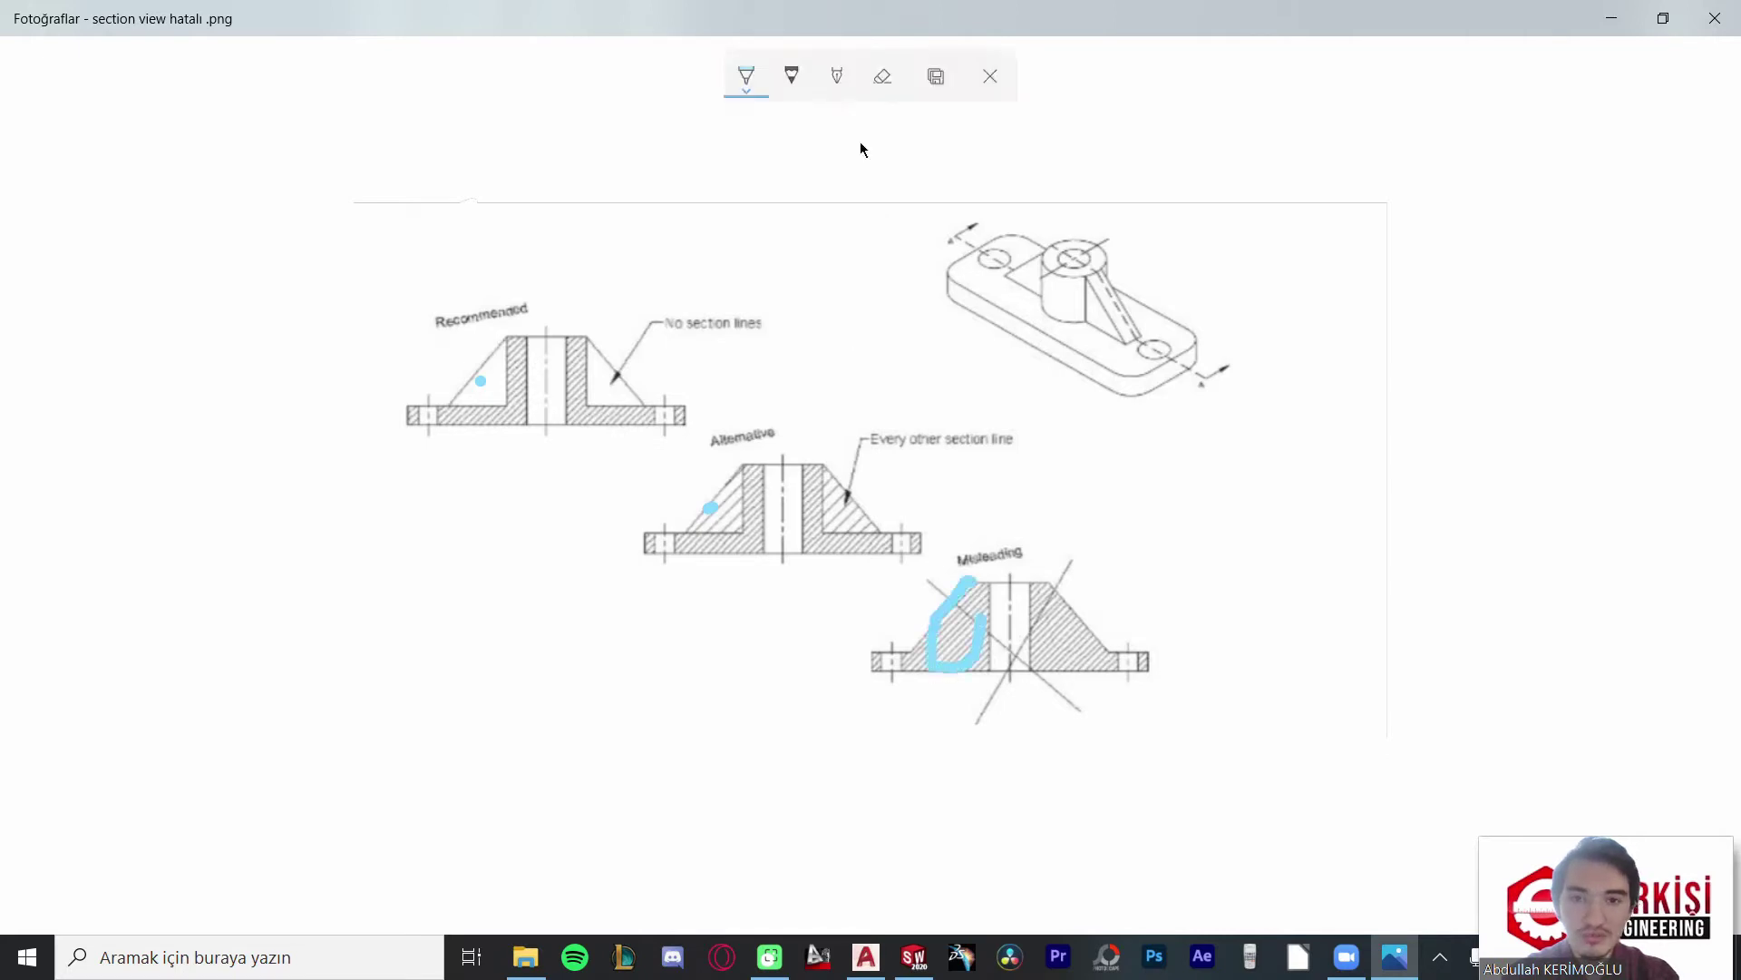
pyautogui.click(885, 79)
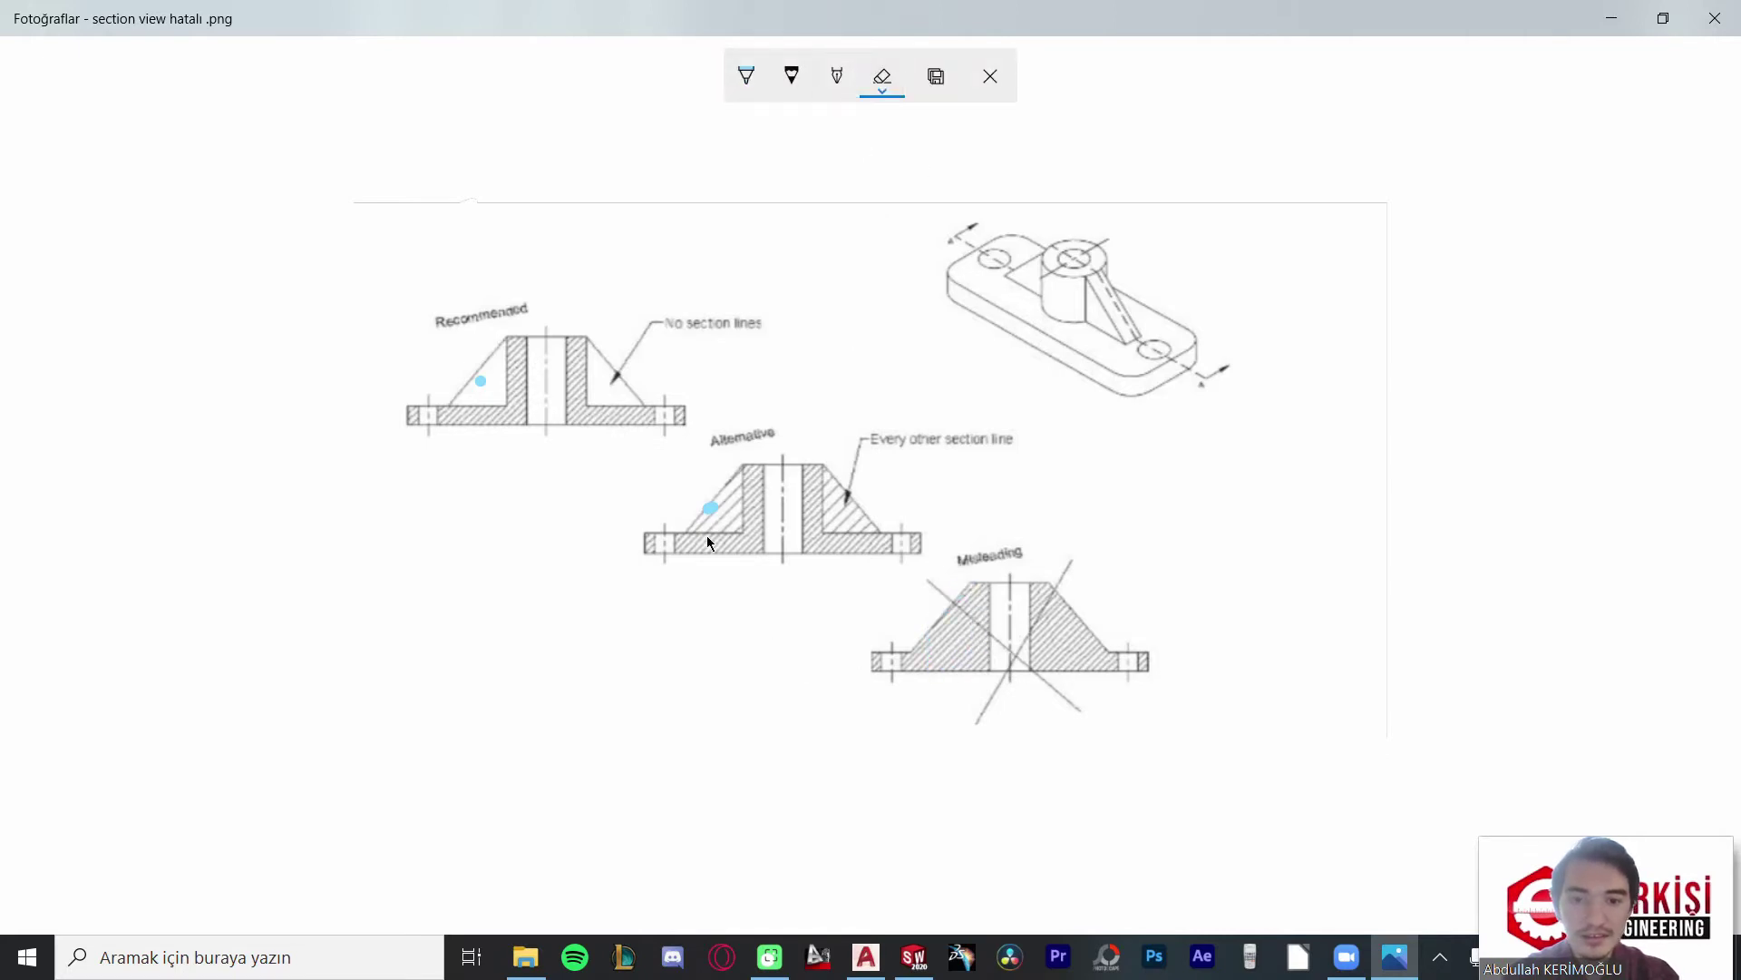
pyautogui.hotkey('ctrl', 'z')
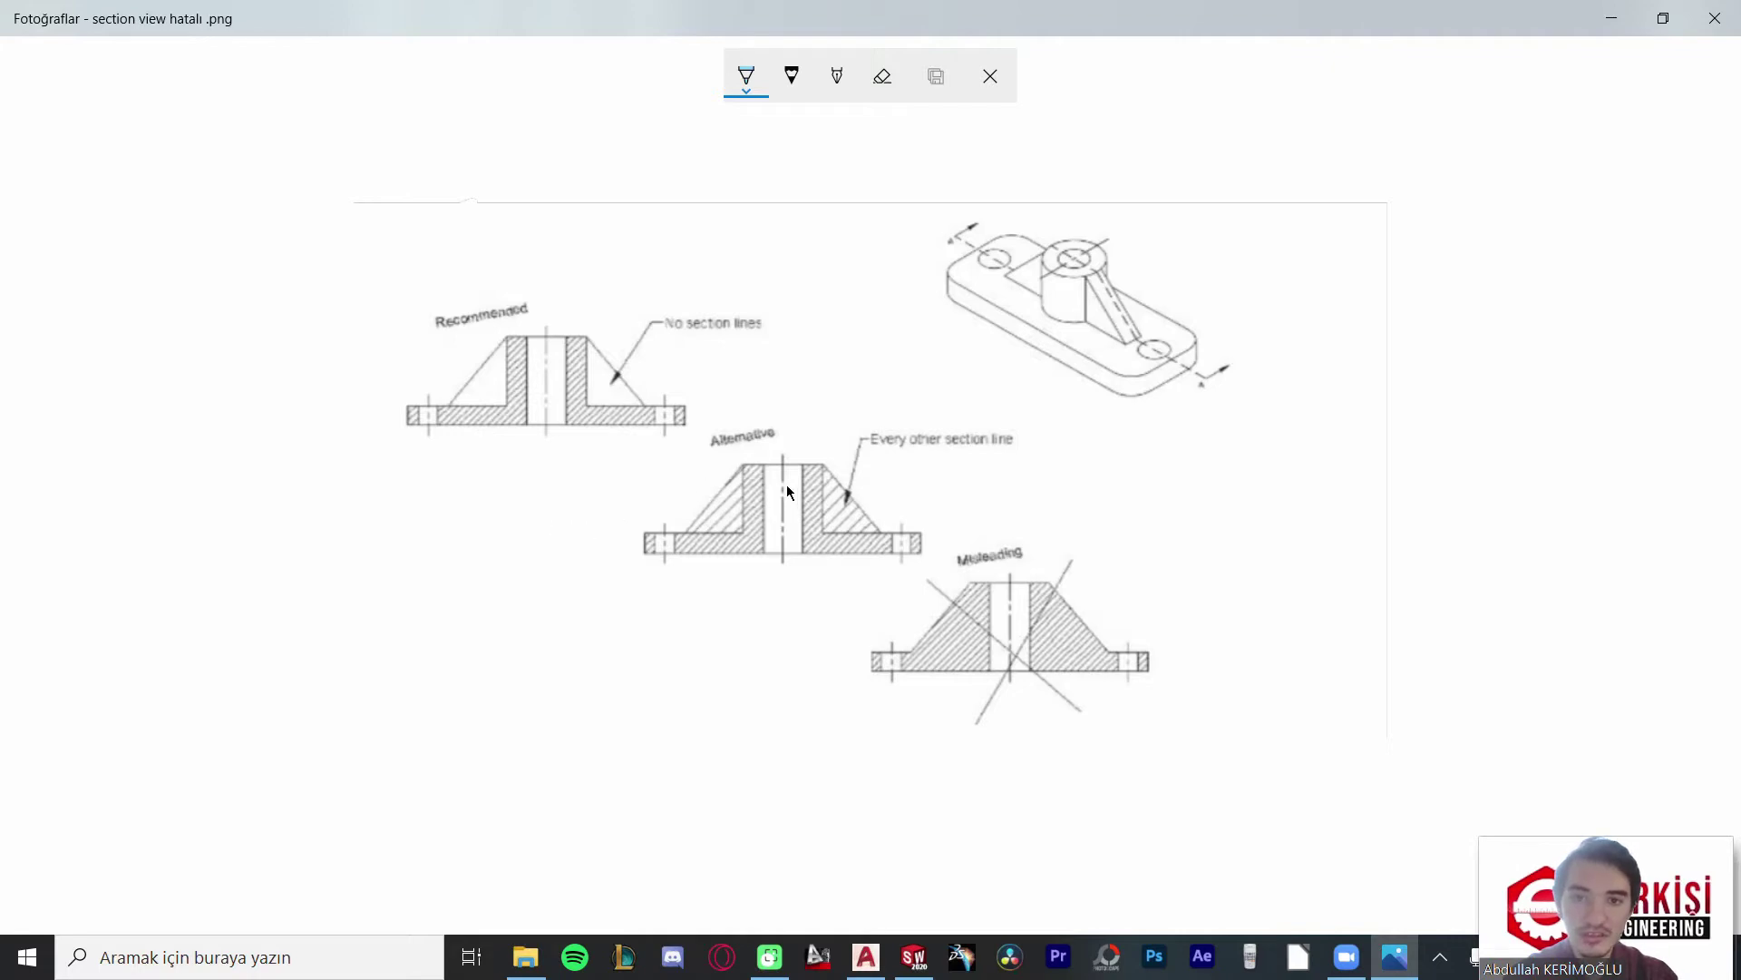
# Step: Ink and erase marks on the cylinder edge and Recommended view, leaving no ink
pyautogui.moveTo(1085, 274)
pyautogui.mouseDown()
pyautogui.moveTo(1078, 313)
pyautogui.moveTo(1086, 272)
pyautogui.mouseUp()
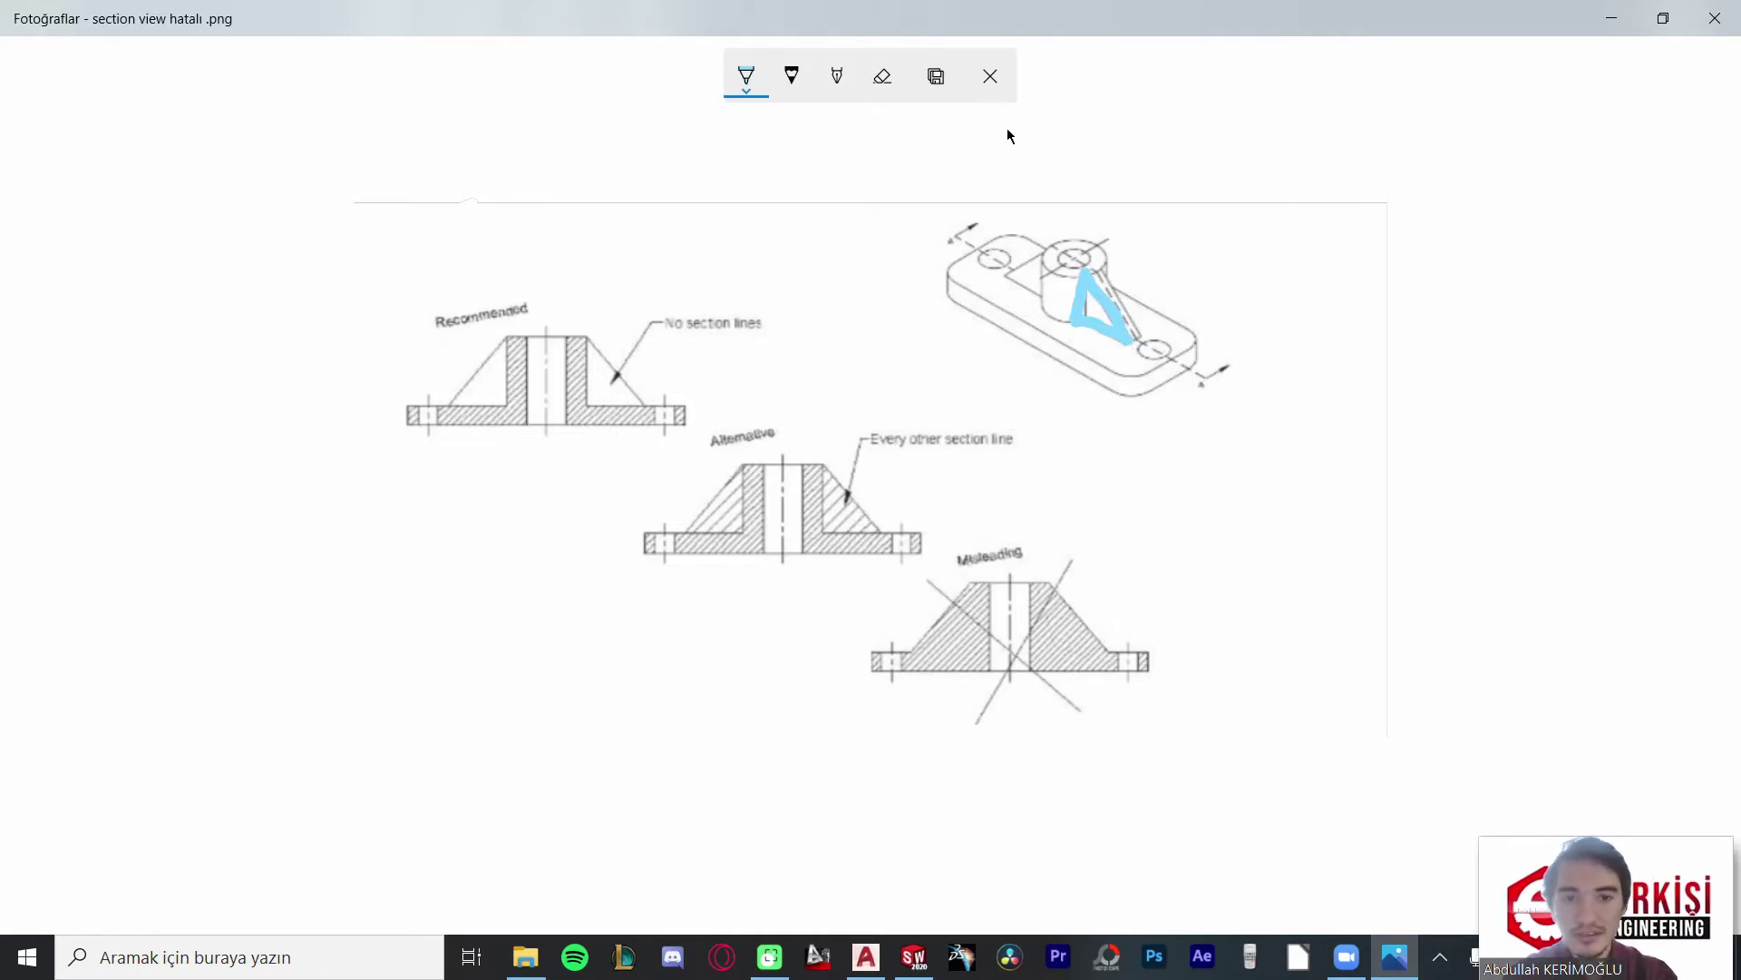
pyautogui.click(882, 76)
pyautogui.click(1102, 313)
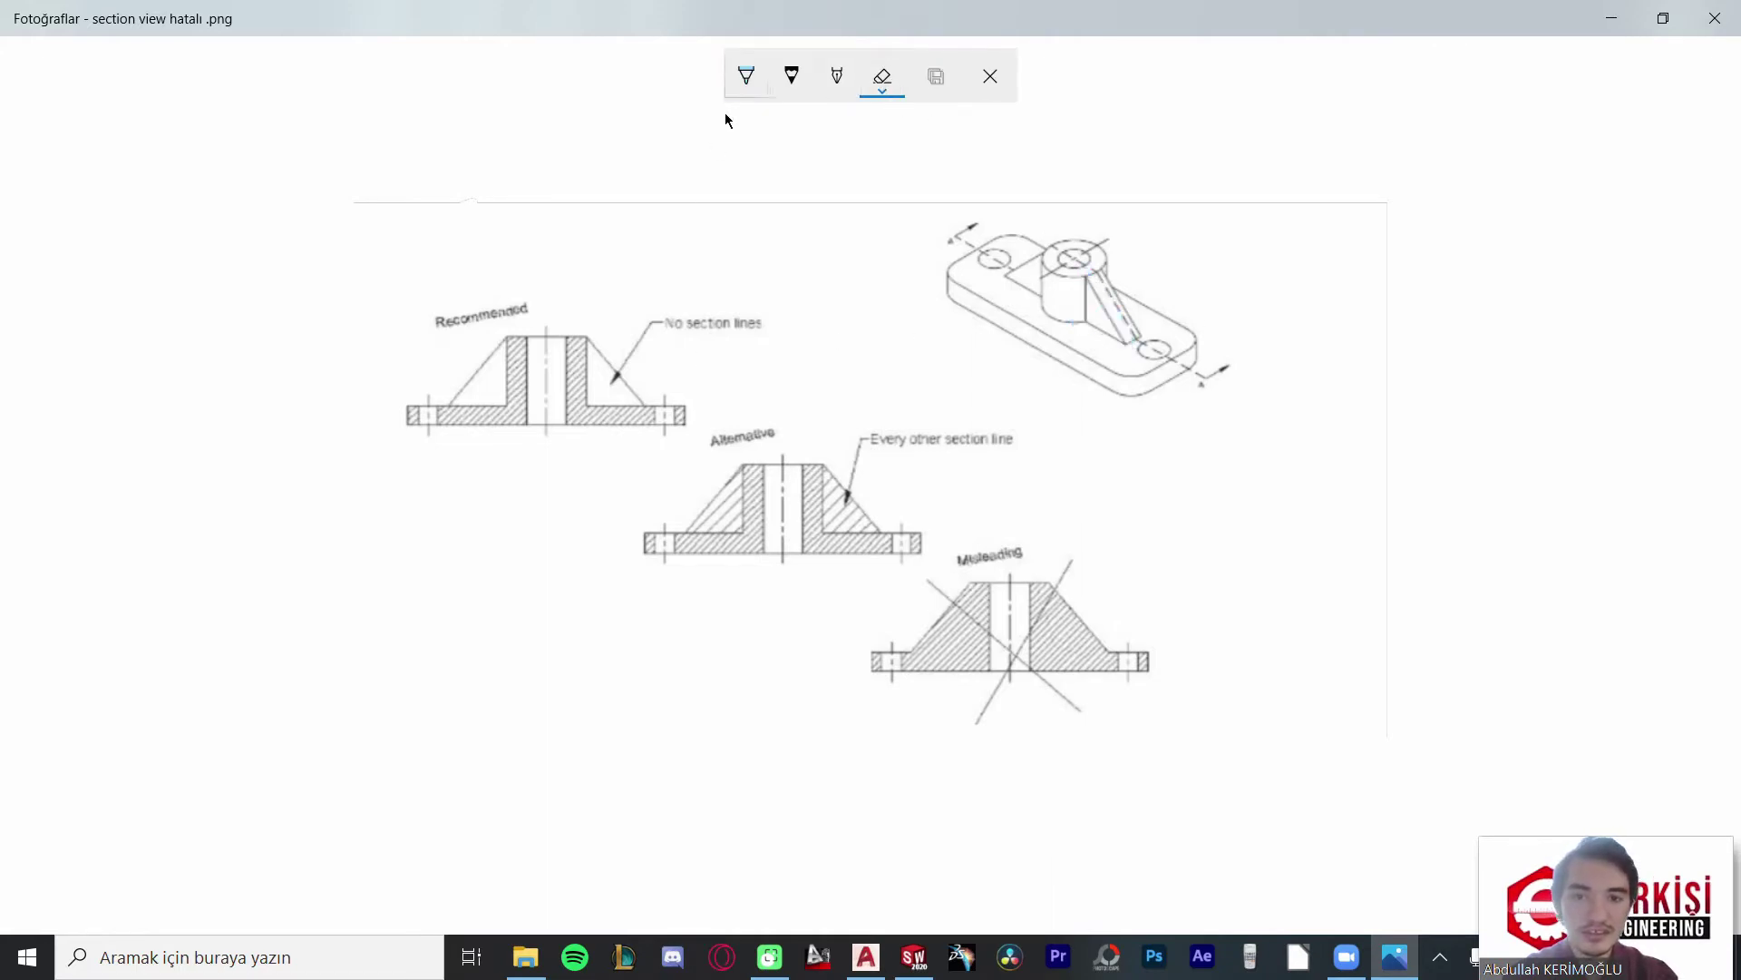
pyautogui.click(747, 77)
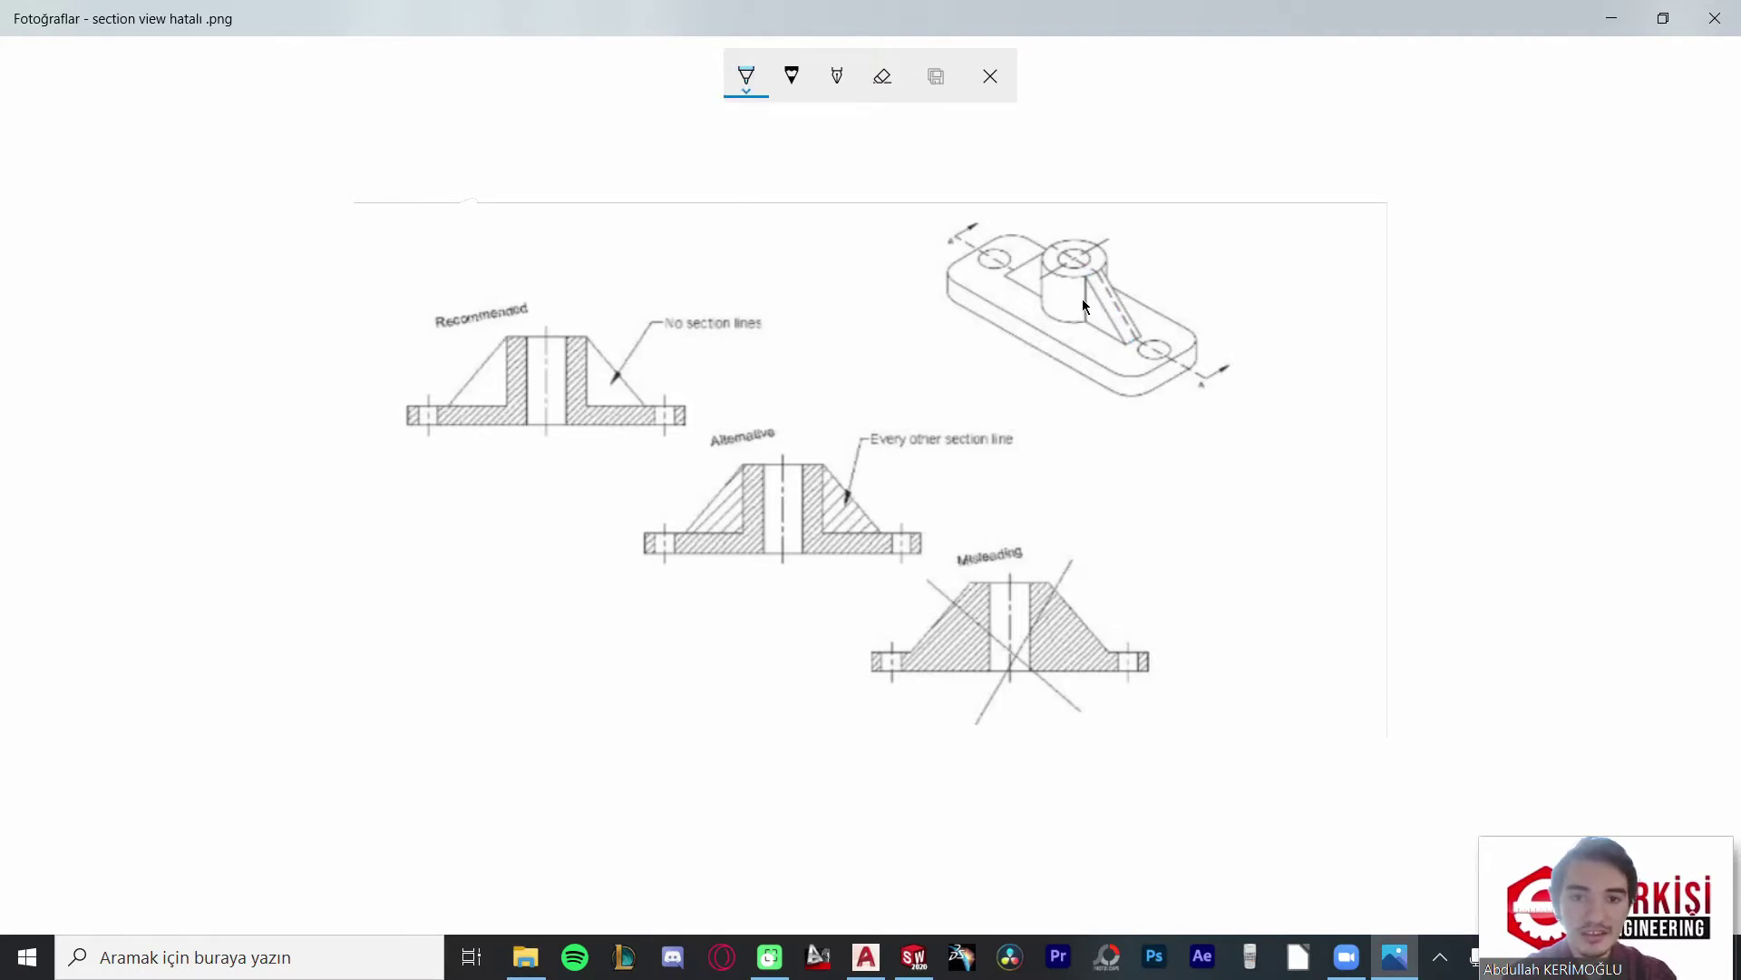
pyautogui.moveTo(735, 284)
pyautogui.mouseDown()
pyautogui.moveTo(410, 288)
pyautogui.moveTo(406, 449)
pyautogui.moveTo(613, 468)
pyautogui.mouseUp()
pyautogui.moveTo(704, 437)
pyautogui.mouseDown()
pyautogui.moveTo(797, 342)
pyautogui.moveTo(677, 272)
pyautogui.mouseUp()
pyautogui.click(483, 307)
pyautogui.click(743, 76)
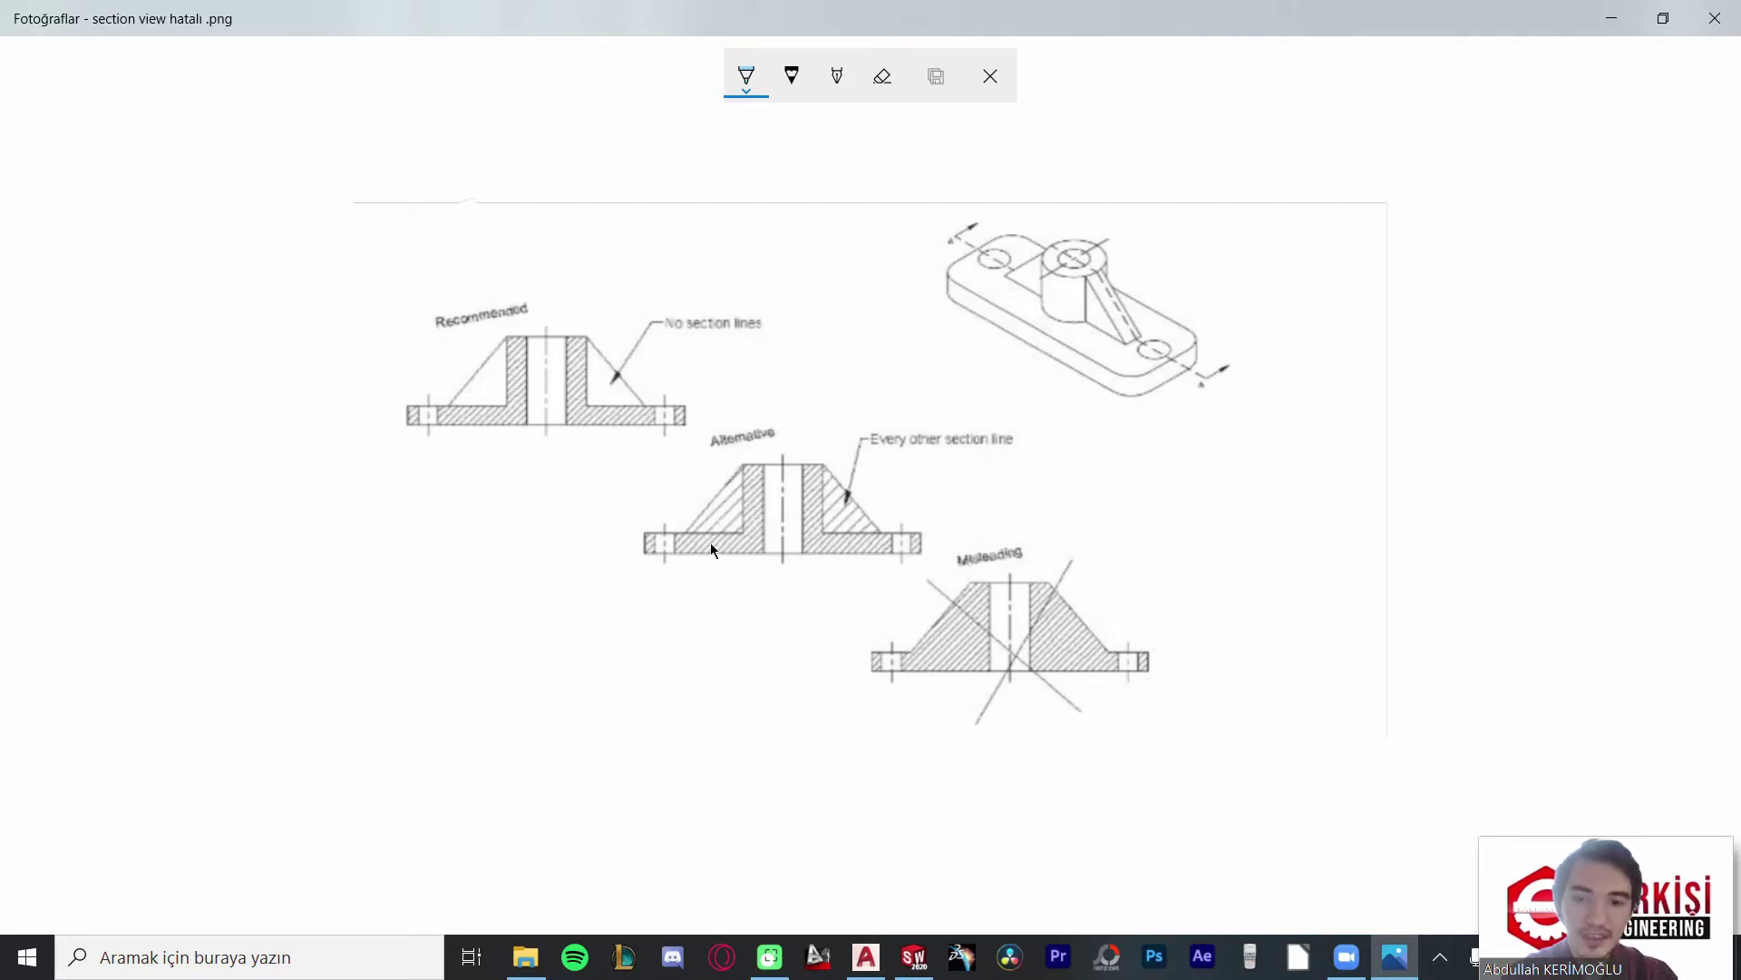
# Step: Draw a curled stroke on the Misleading hatching and erase the stray fragments
pyautogui.moveTo(693, 518)
pyautogui.mouseDown()
pyautogui.moveTo(726, 530)
pyautogui.moveTo(738, 481)
pyautogui.moveTo(658, 590)
pyautogui.mouseUp()
pyautogui.click(882, 77)
pyautogui.moveTo(760, 470); pyautogui.dragTo(704, 515)
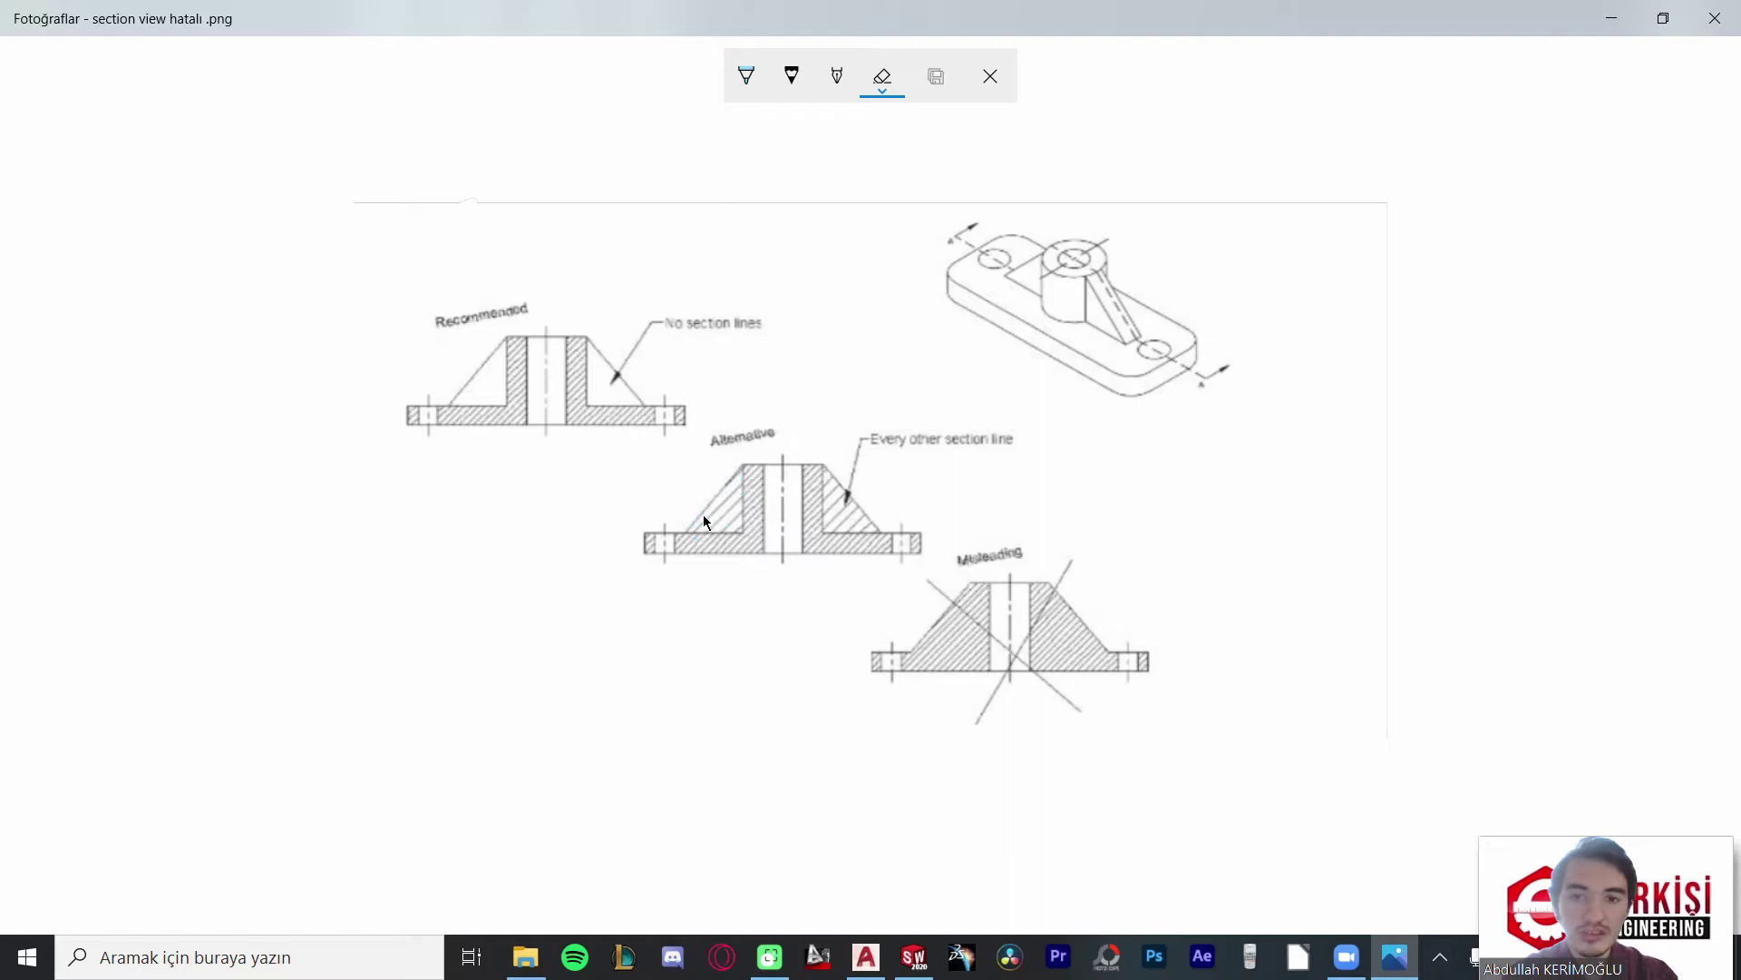
pyautogui.click(742, 80)
# Step: Circle the Misleading drawing, outline the isometric rib and trace the base, then erase those marks
pyautogui.moveTo(1108, 557)
pyautogui.mouseDown()
pyautogui.moveTo(1003, 552)
pyautogui.moveTo(851, 651)
pyautogui.moveTo(1109, 717)
pyautogui.moveTo(1129, 593)
pyautogui.moveTo(1051, 583)
pyautogui.mouseUp()
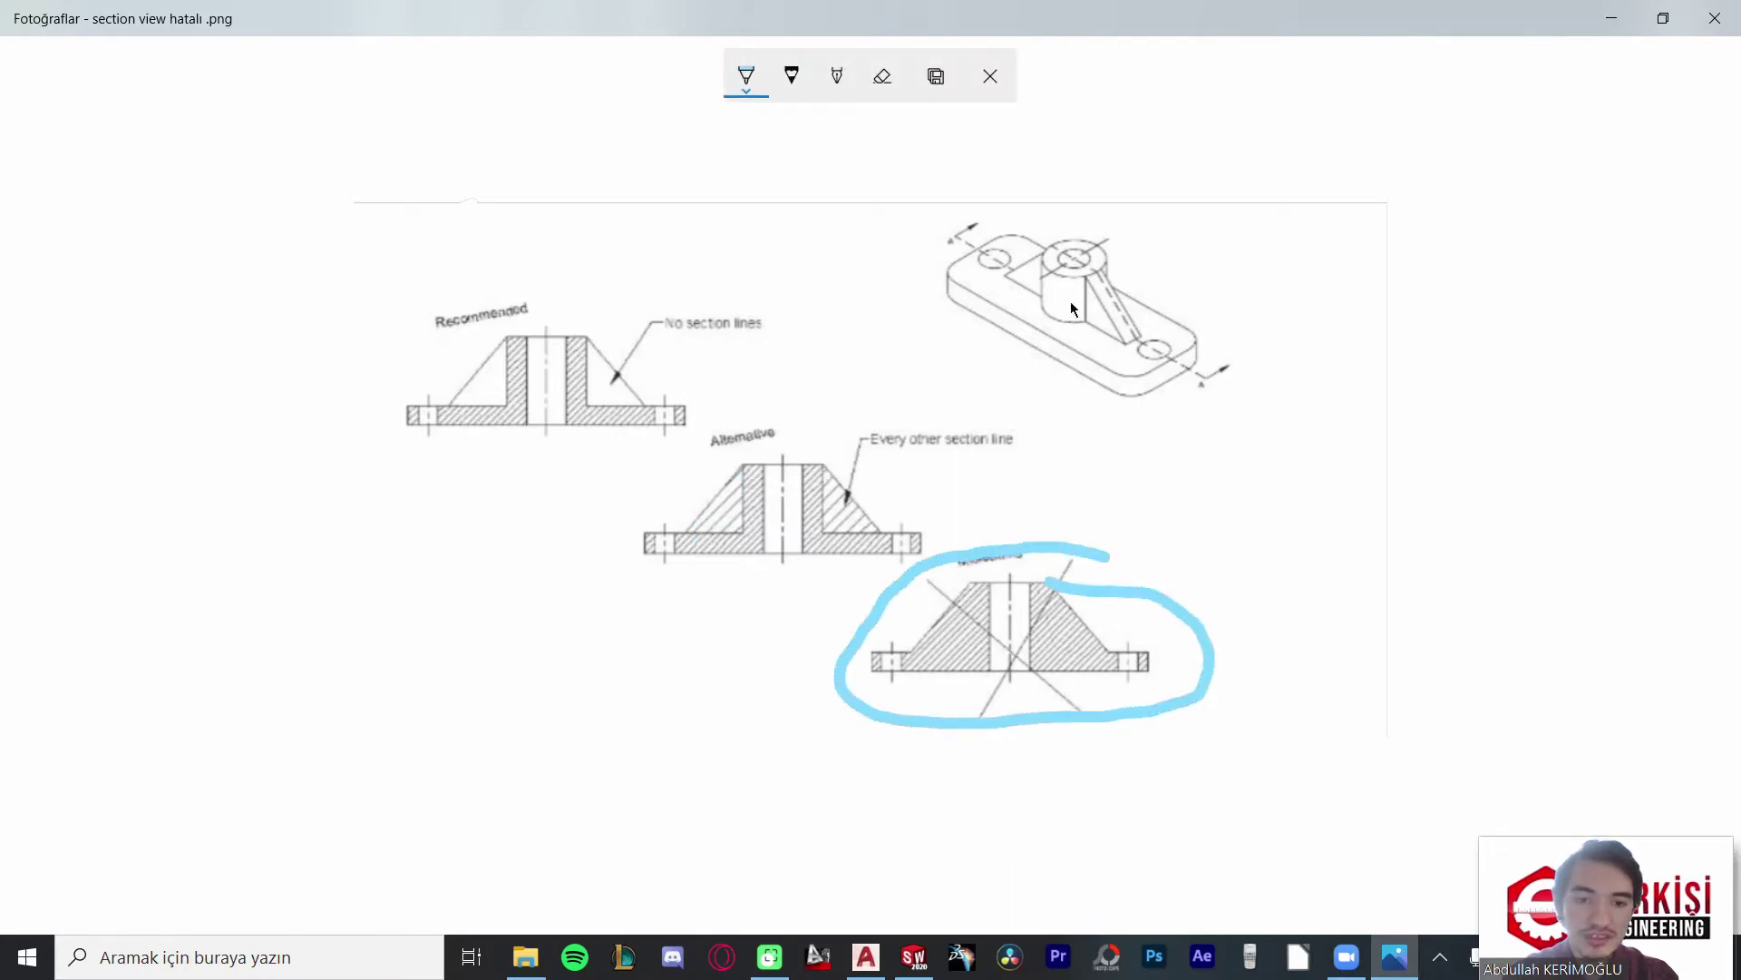
pyautogui.moveTo(1080, 270); pyautogui.dragTo(1108, 332)
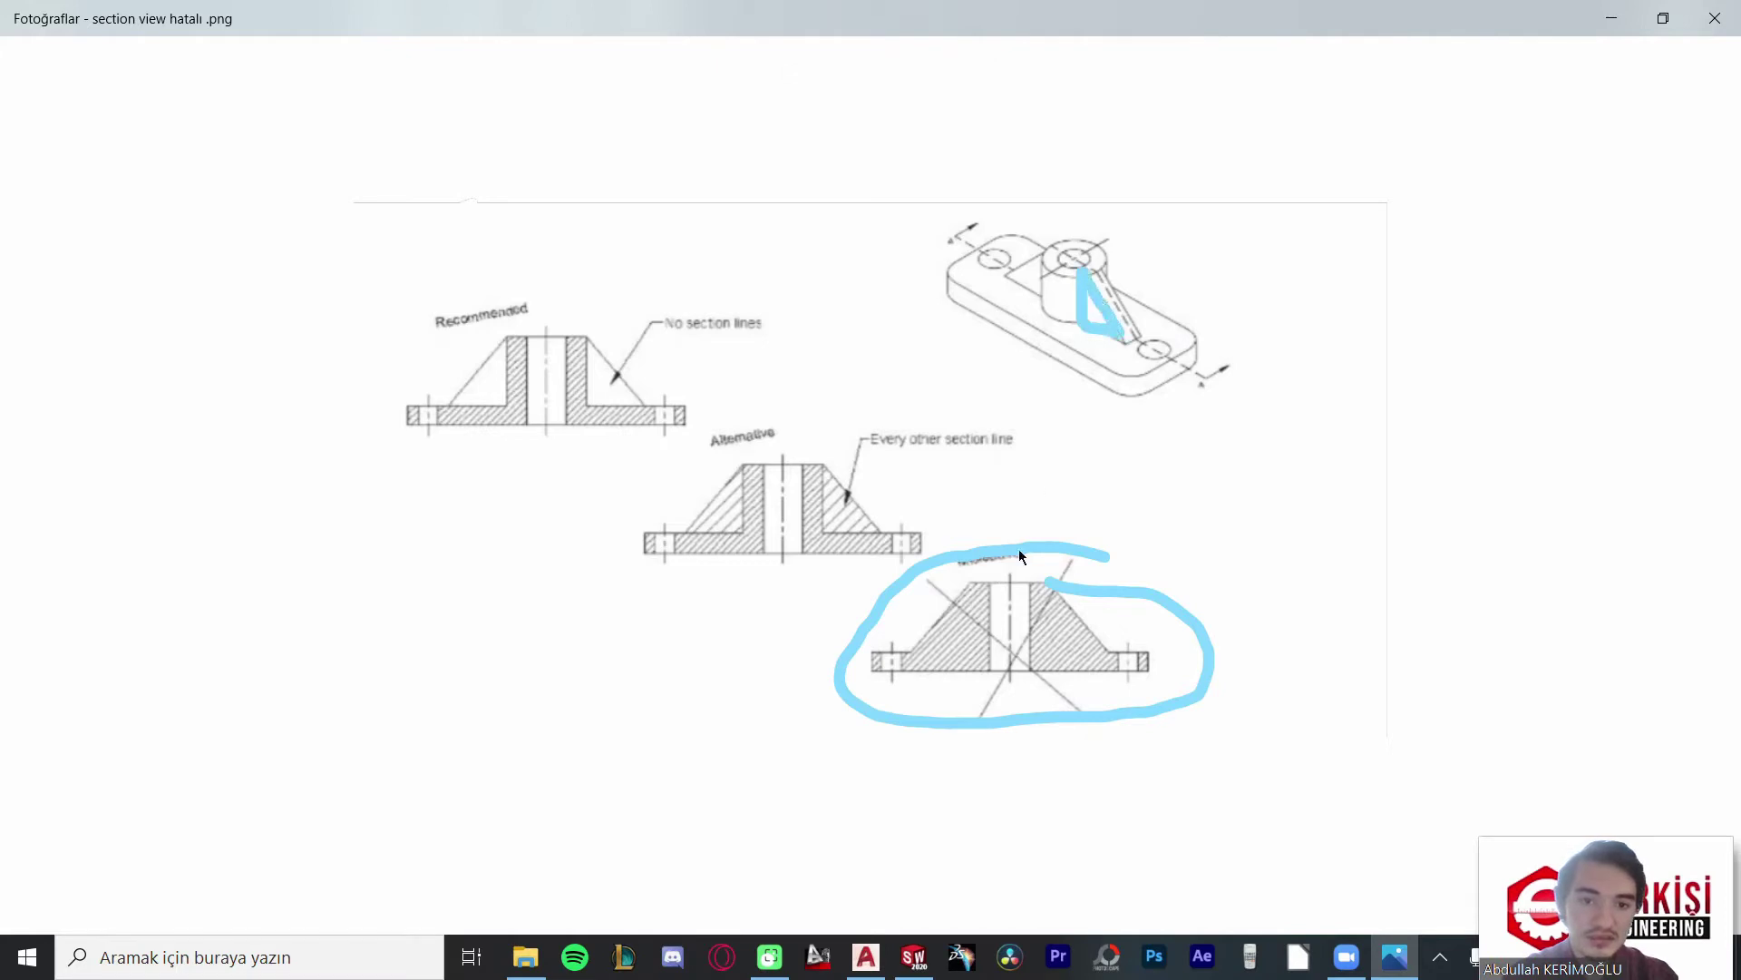
pyautogui.moveTo(911, 646)
pyautogui.mouseDown()
pyautogui.moveTo(973, 646)
pyautogui.moveTo(969, 579)
pyautogui.mouseUp()
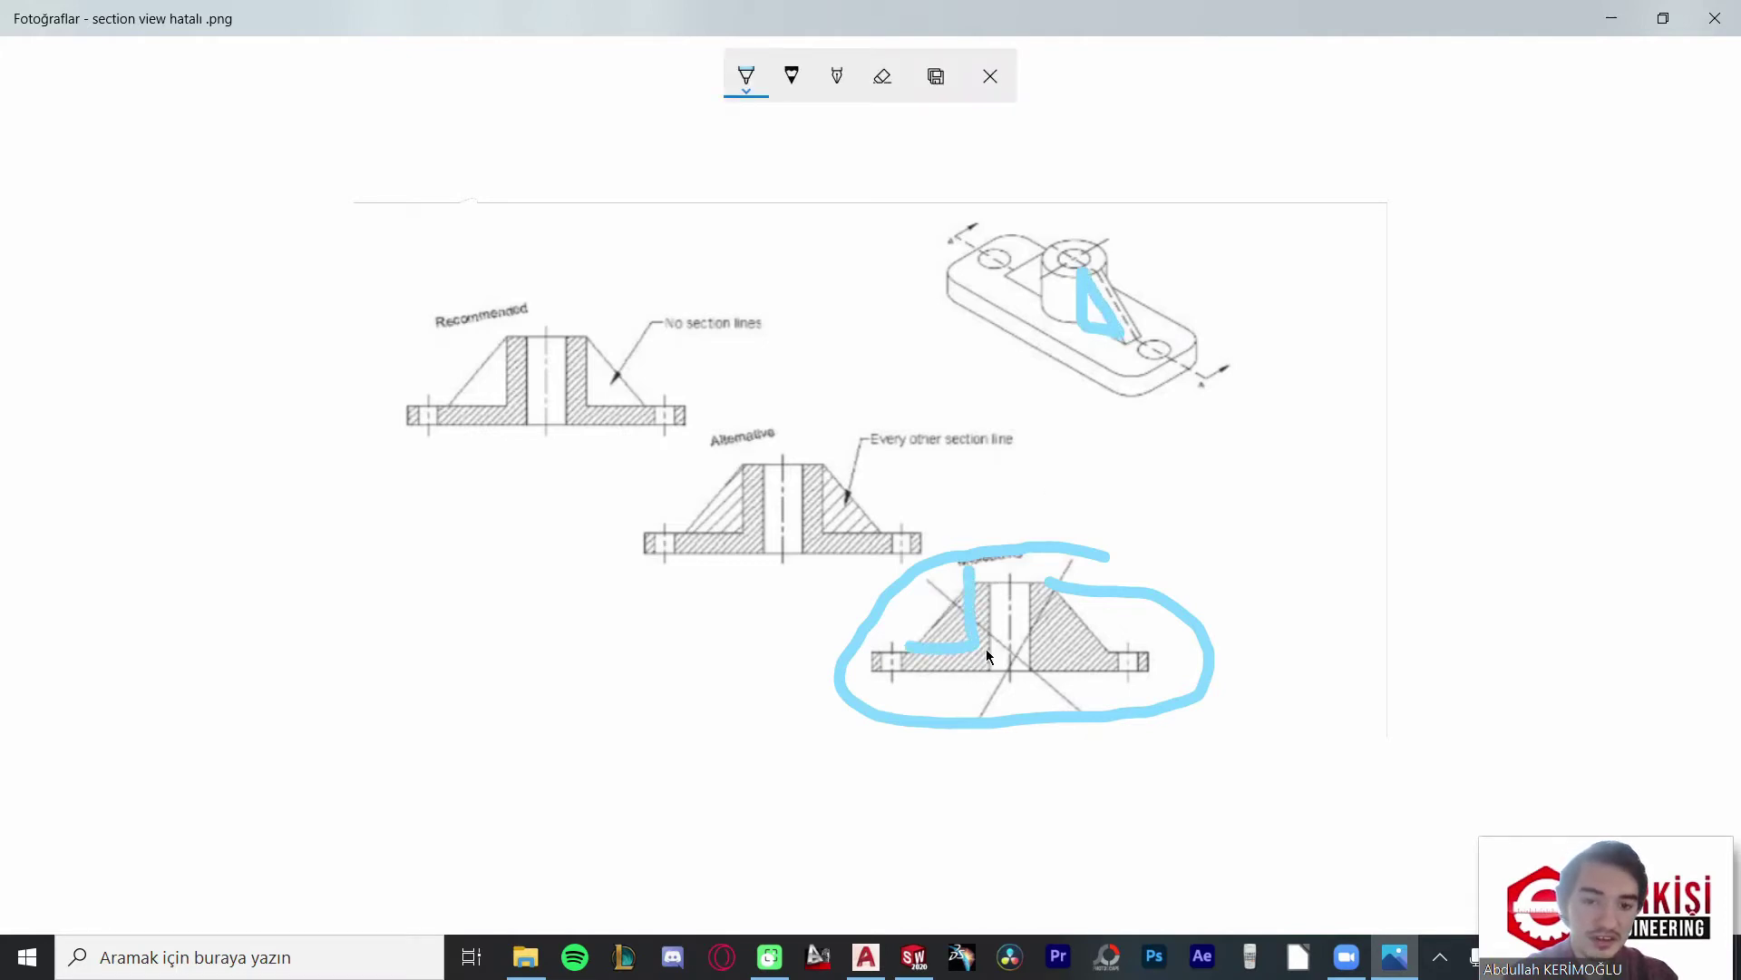
pyautogui.moveTo(987, 655); pyautogui.dragTo(936, 651)
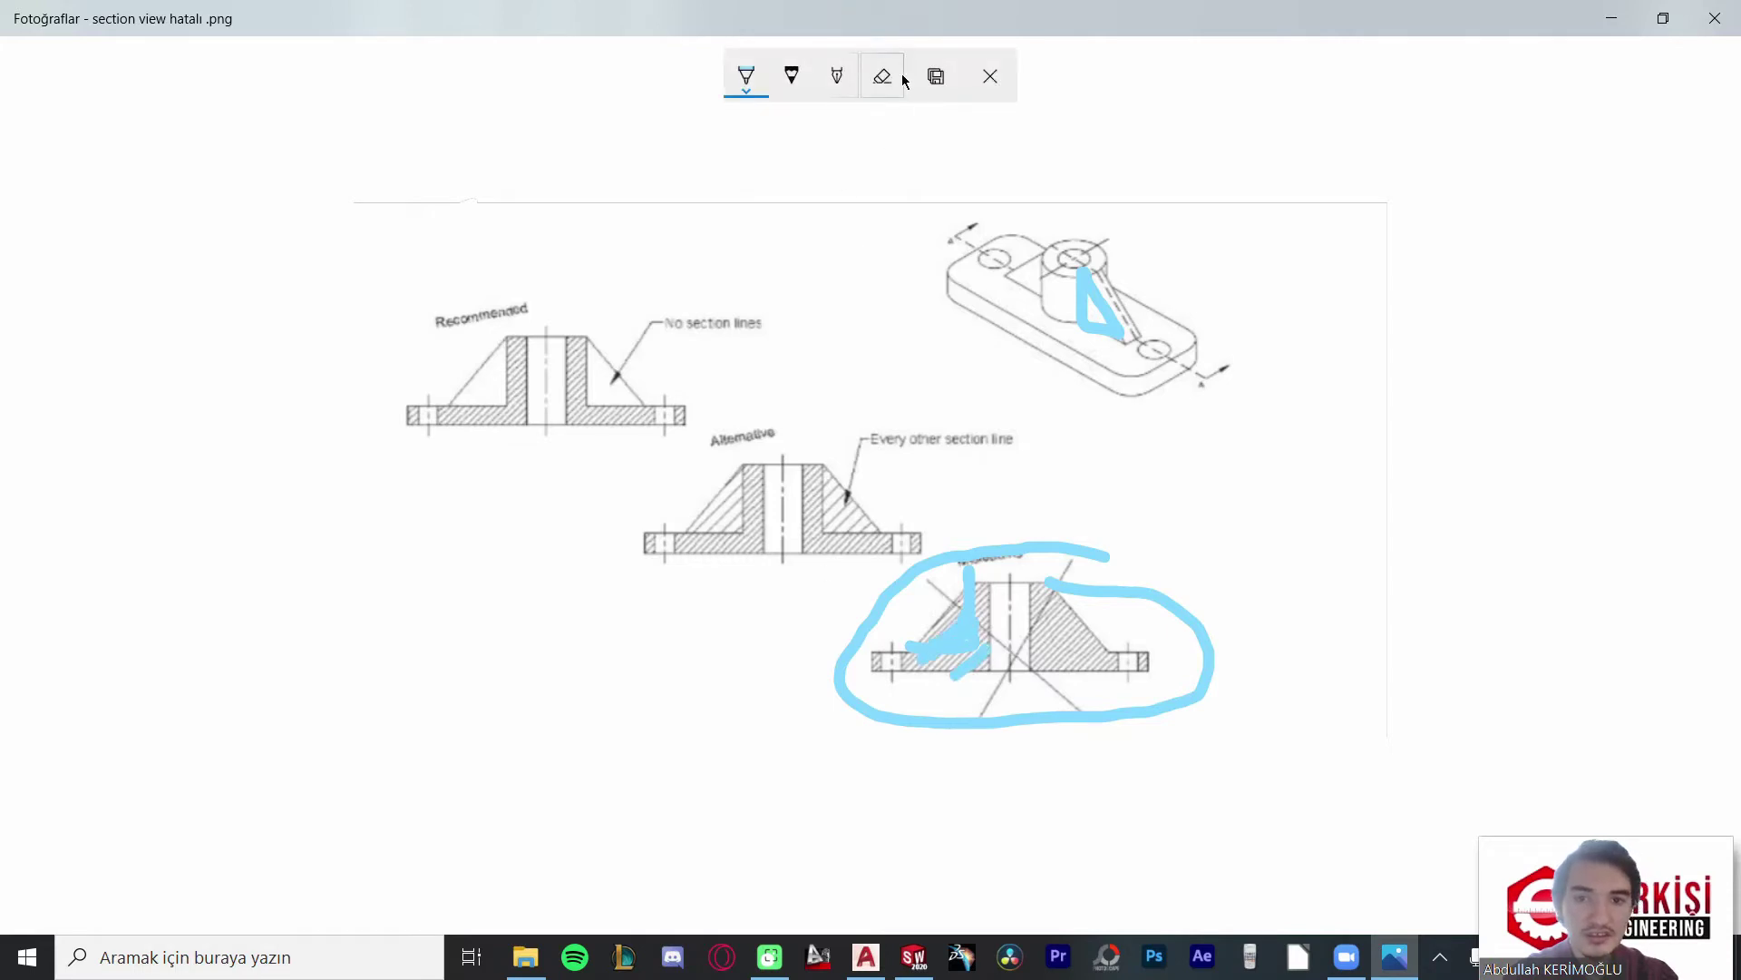
pyautogui.click(900, 80)
pyautogui.moveTo(1096, 569); pyautogui.dragTo(864, 694)
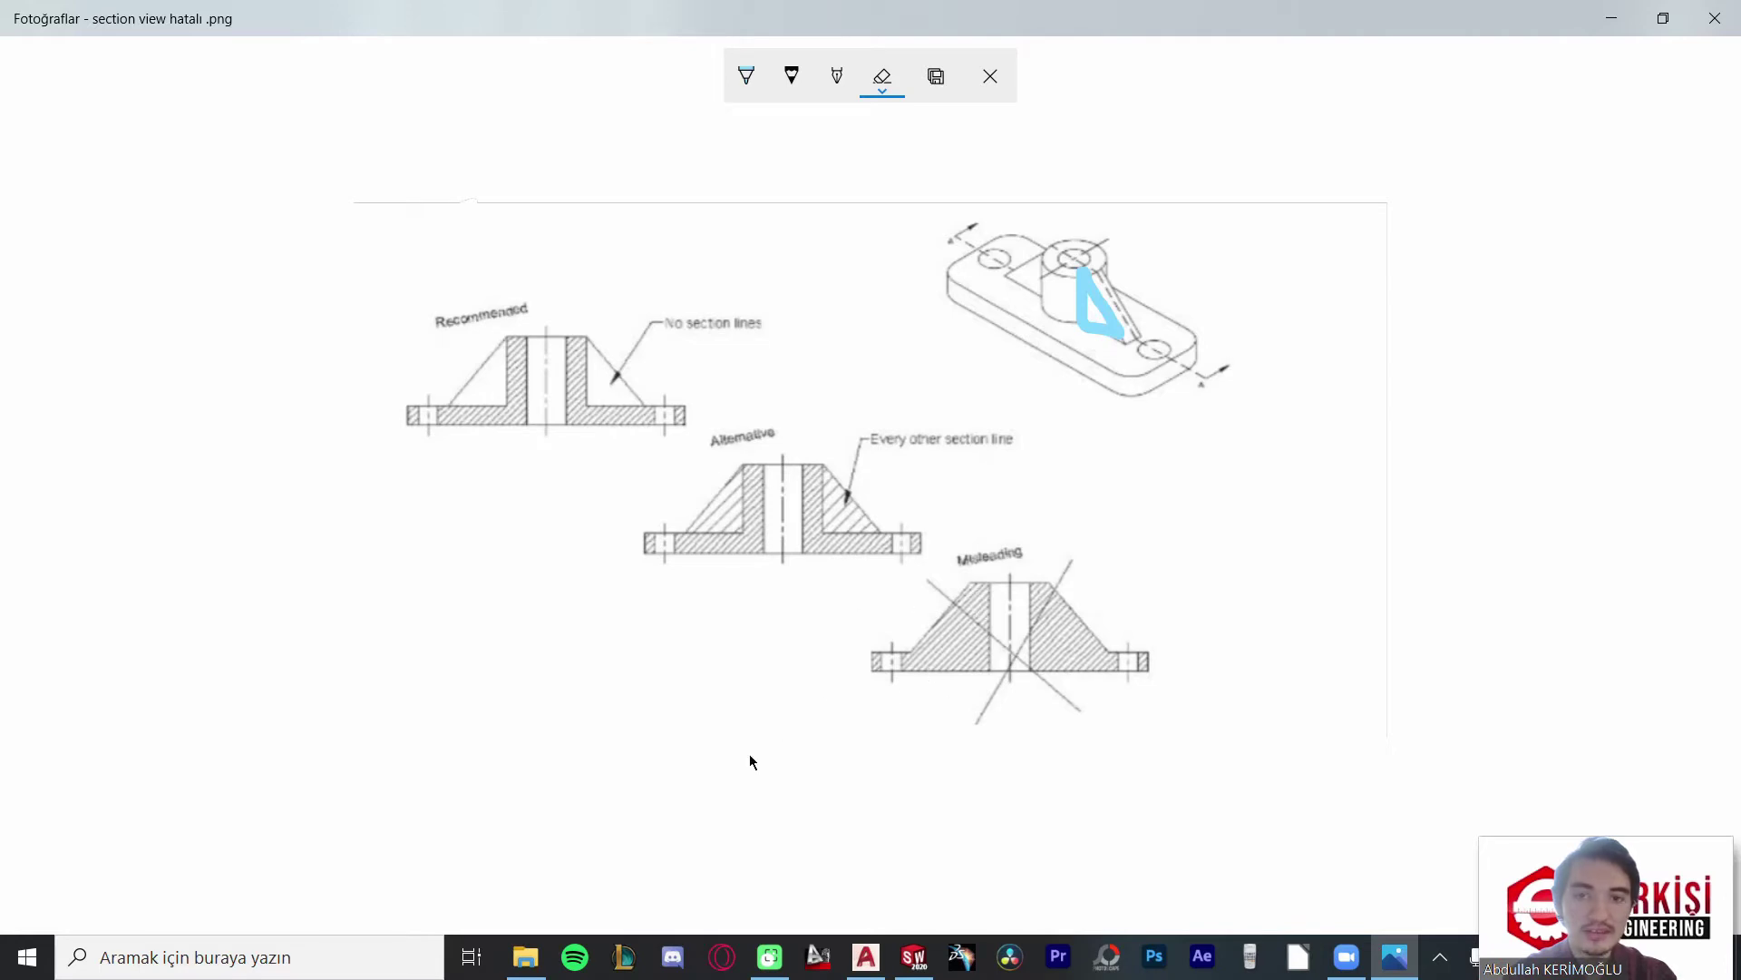
# Step: Loop ink around the Misleading drawing's left flange, erase it, and exit drawing mode without saving
pyautogui.click(746, 75)
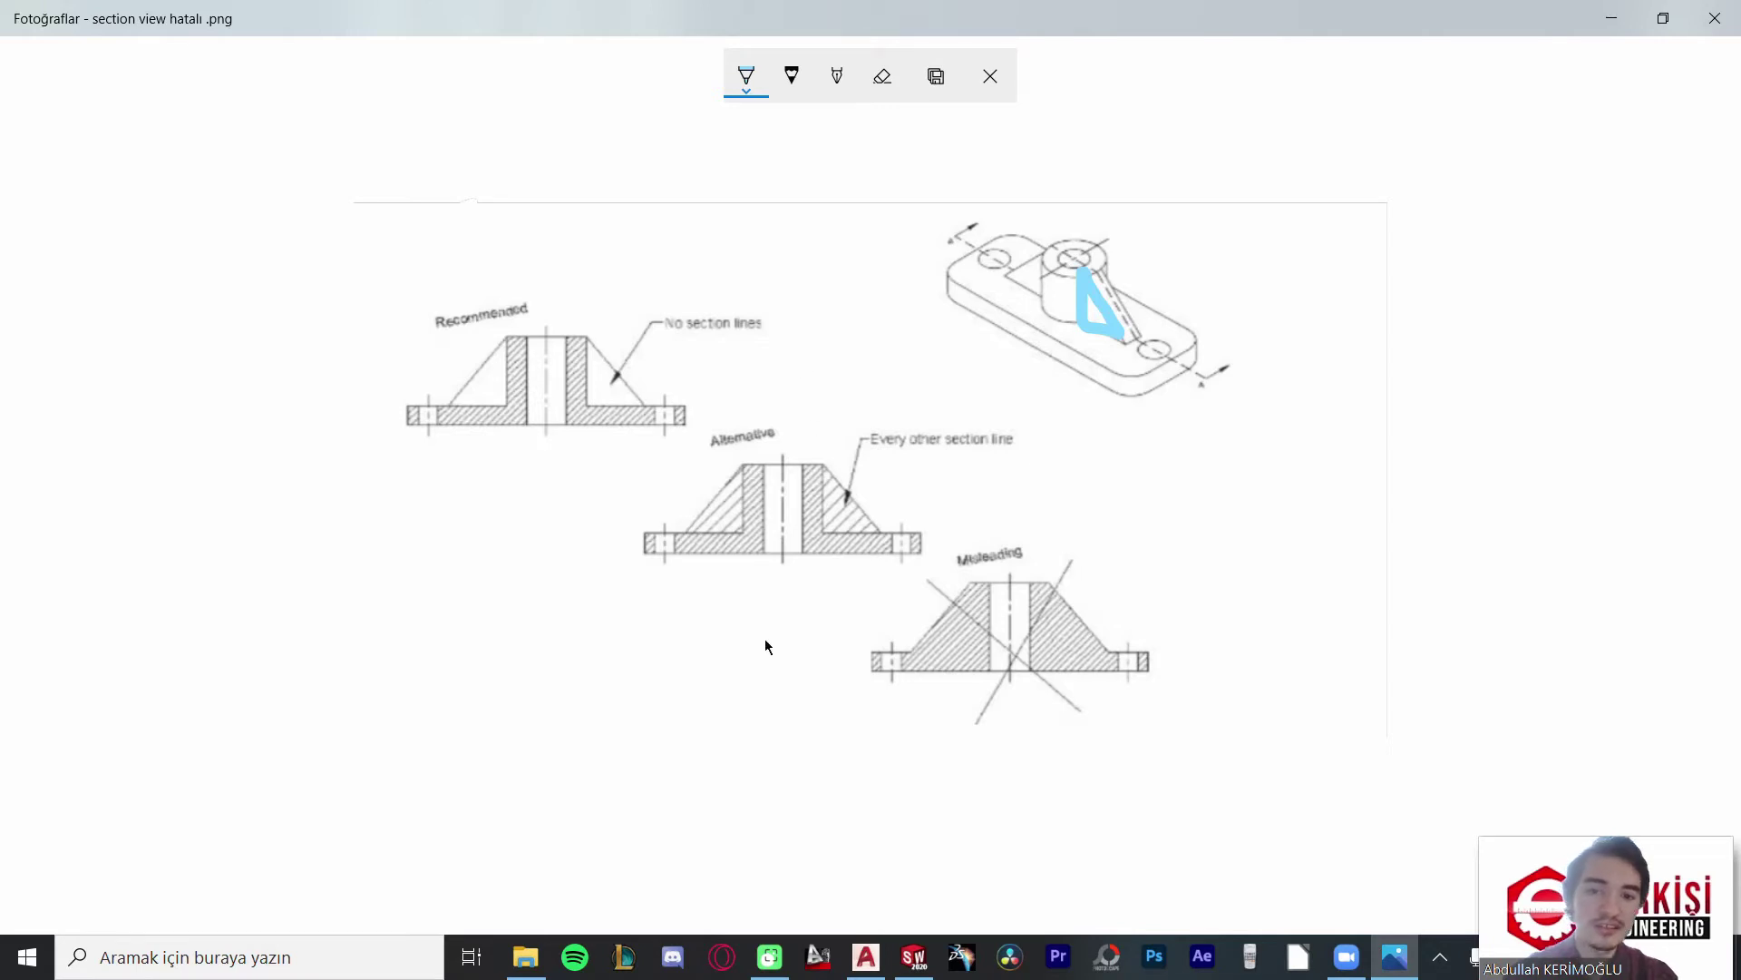
pyautogui.moveTo(890, 625)
pyautogui.mouseDown()
pyautogui.moveTo(879, 644)
pyautogui.moveTo(902, 658)
pyautogui.mouseUp()
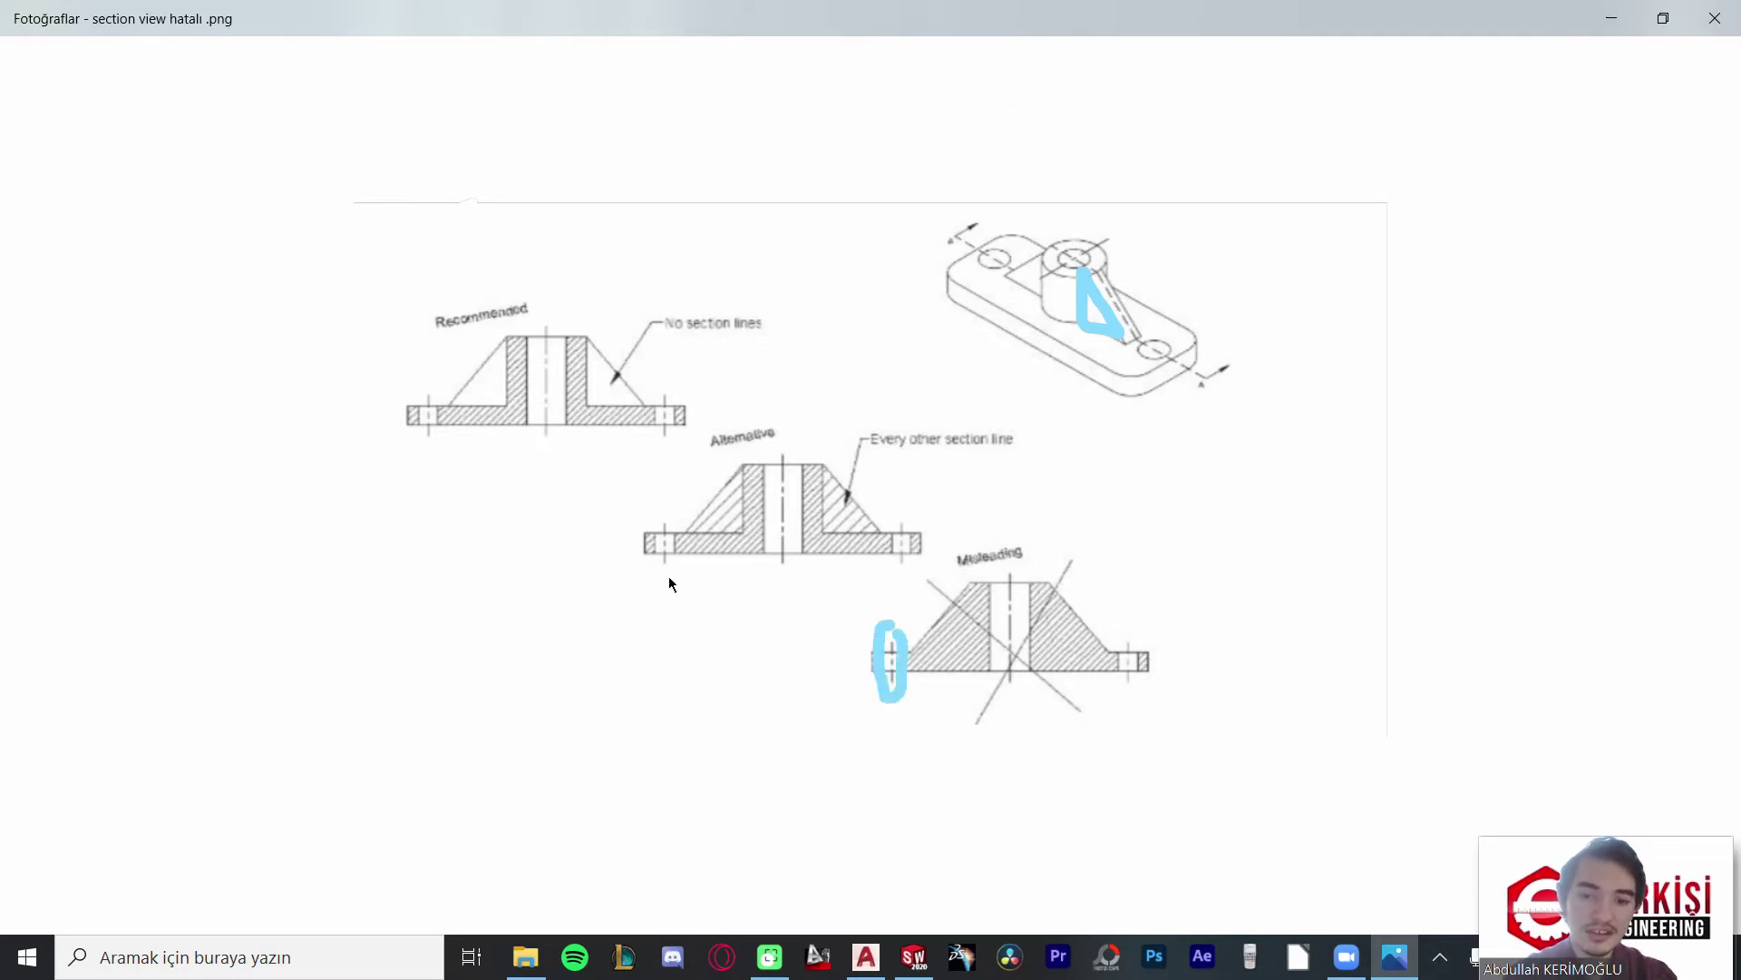
pyautogui.moveTo(657, 503)
pyautogui.mouseDown()
pyautogui.moveTo(644, 567)
pyautogui.moveTo(673, 521)
pyautogui.moveTo(621, 614)
pyautogui.moveTo(938, 676)
pyautogui.mouseUp()
pyautogui.click(882, 76)
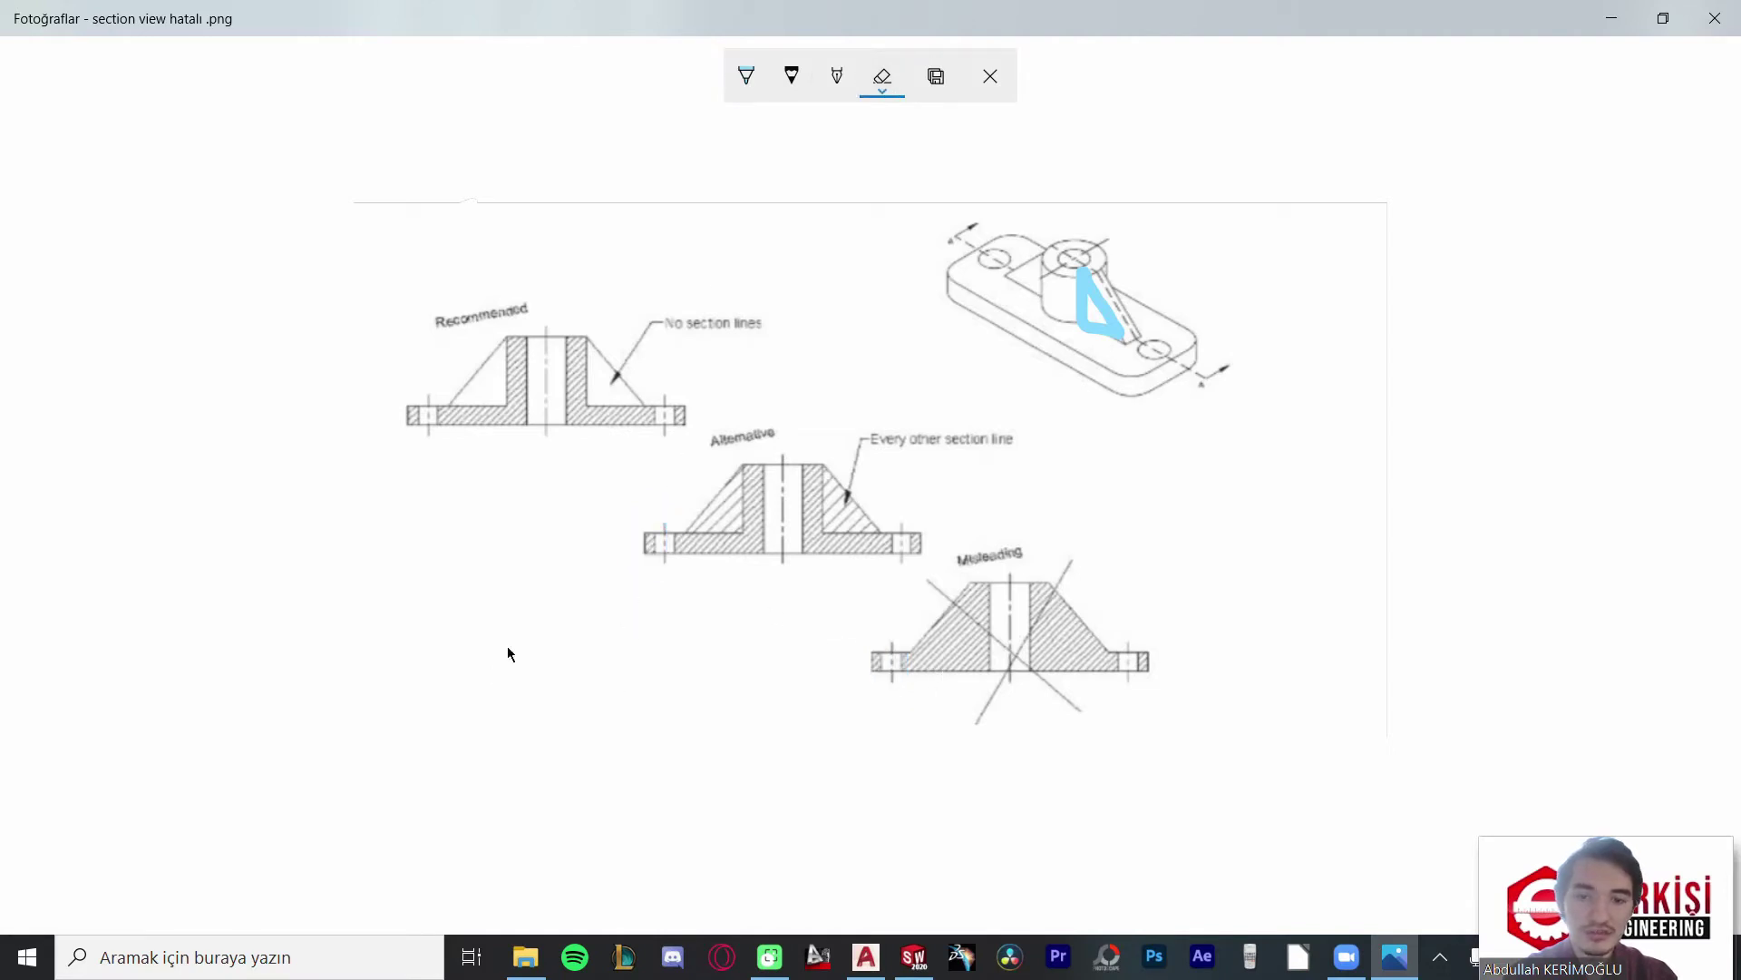
pyautogui.click(990, 77)
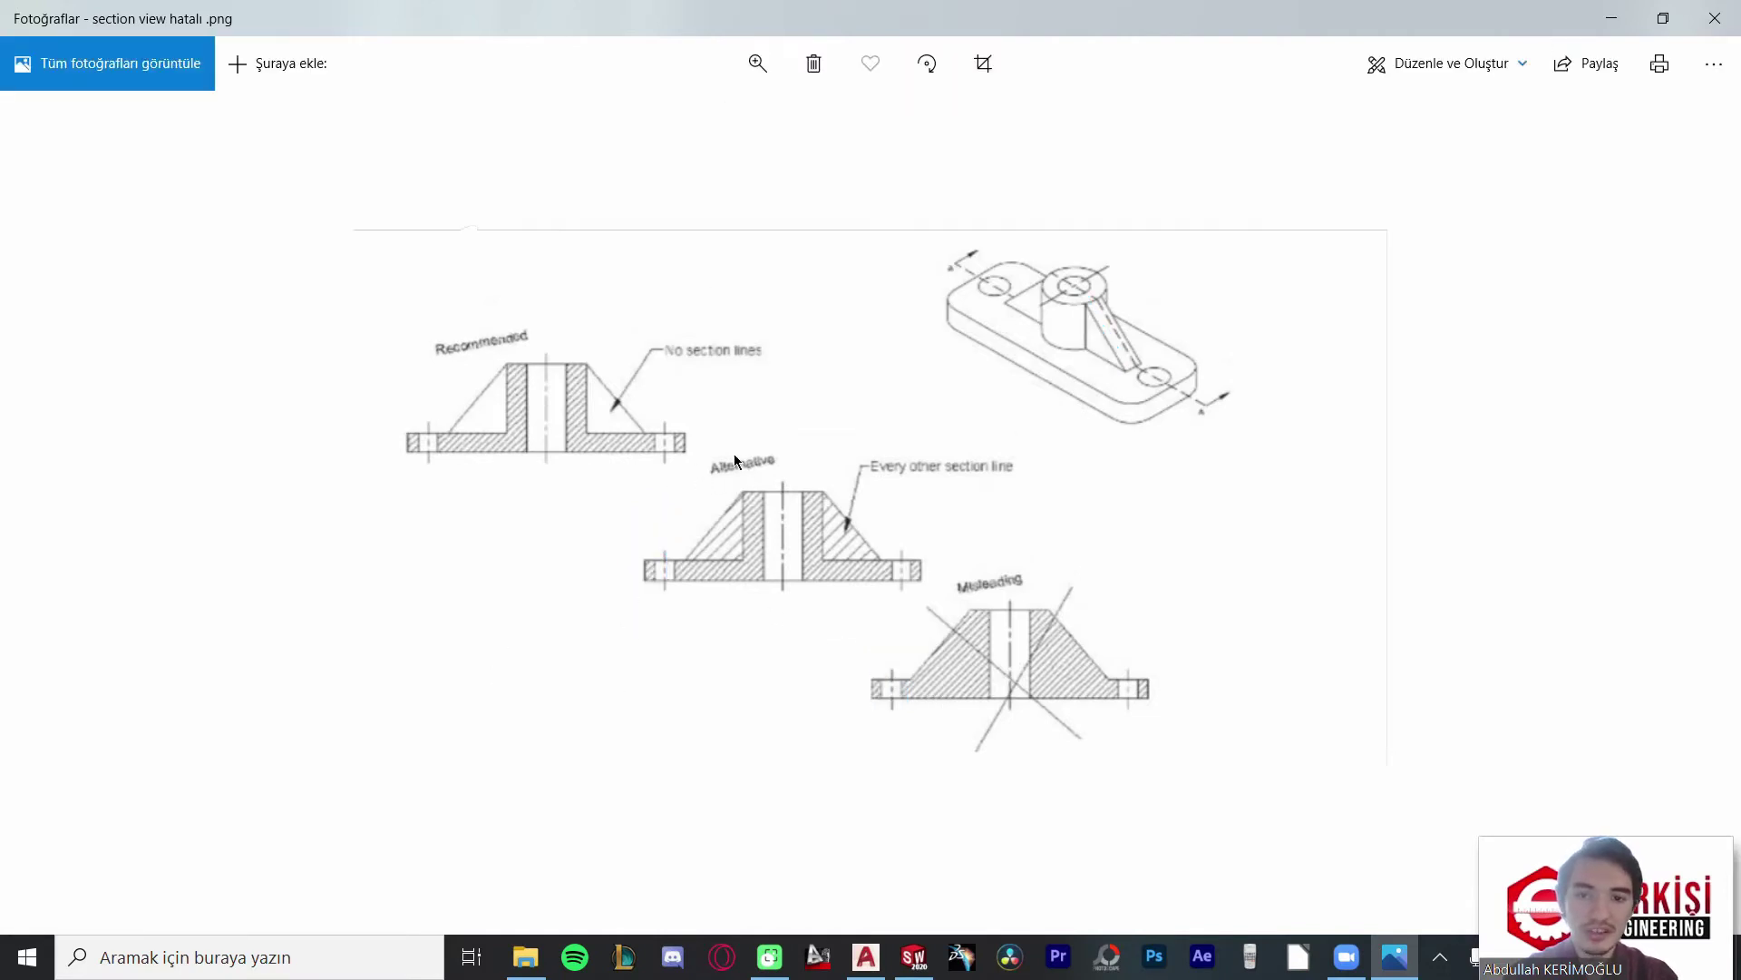
# Step: Return to section giriş .png in Draw mode and loop ink around the bearing housing assembly
pyautogui.click(55, 493)
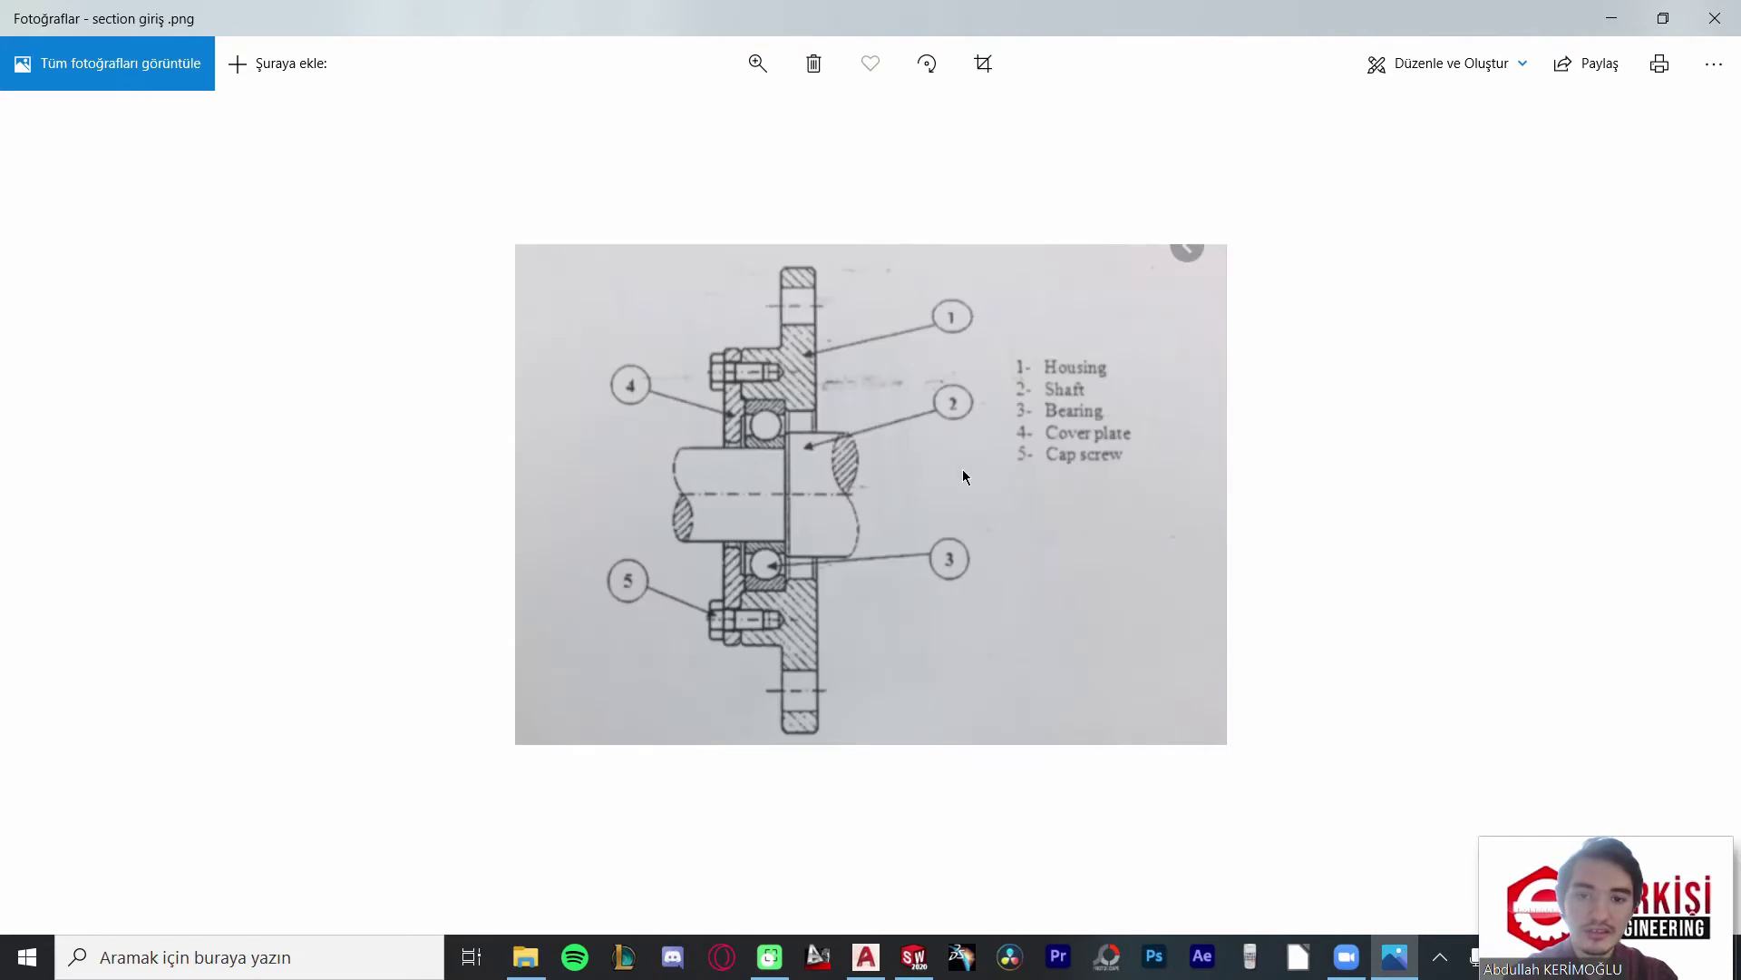
pyautogui.click(1451, 63)
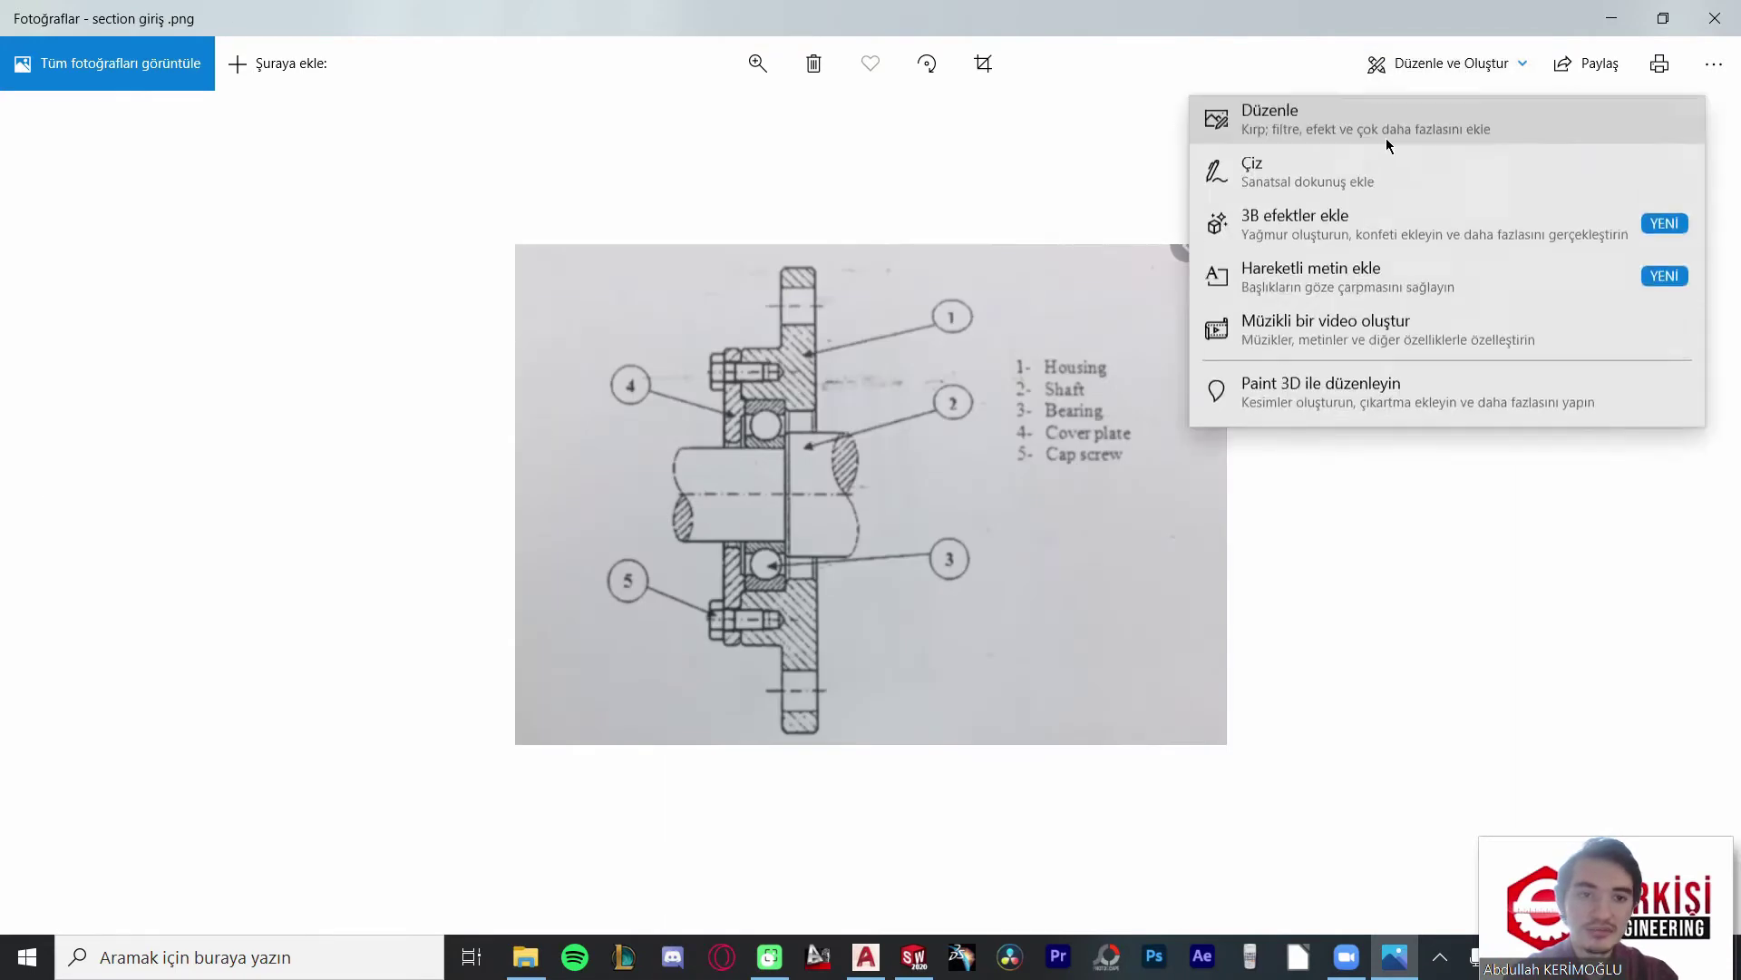
pyautogui.click(1330, 180)
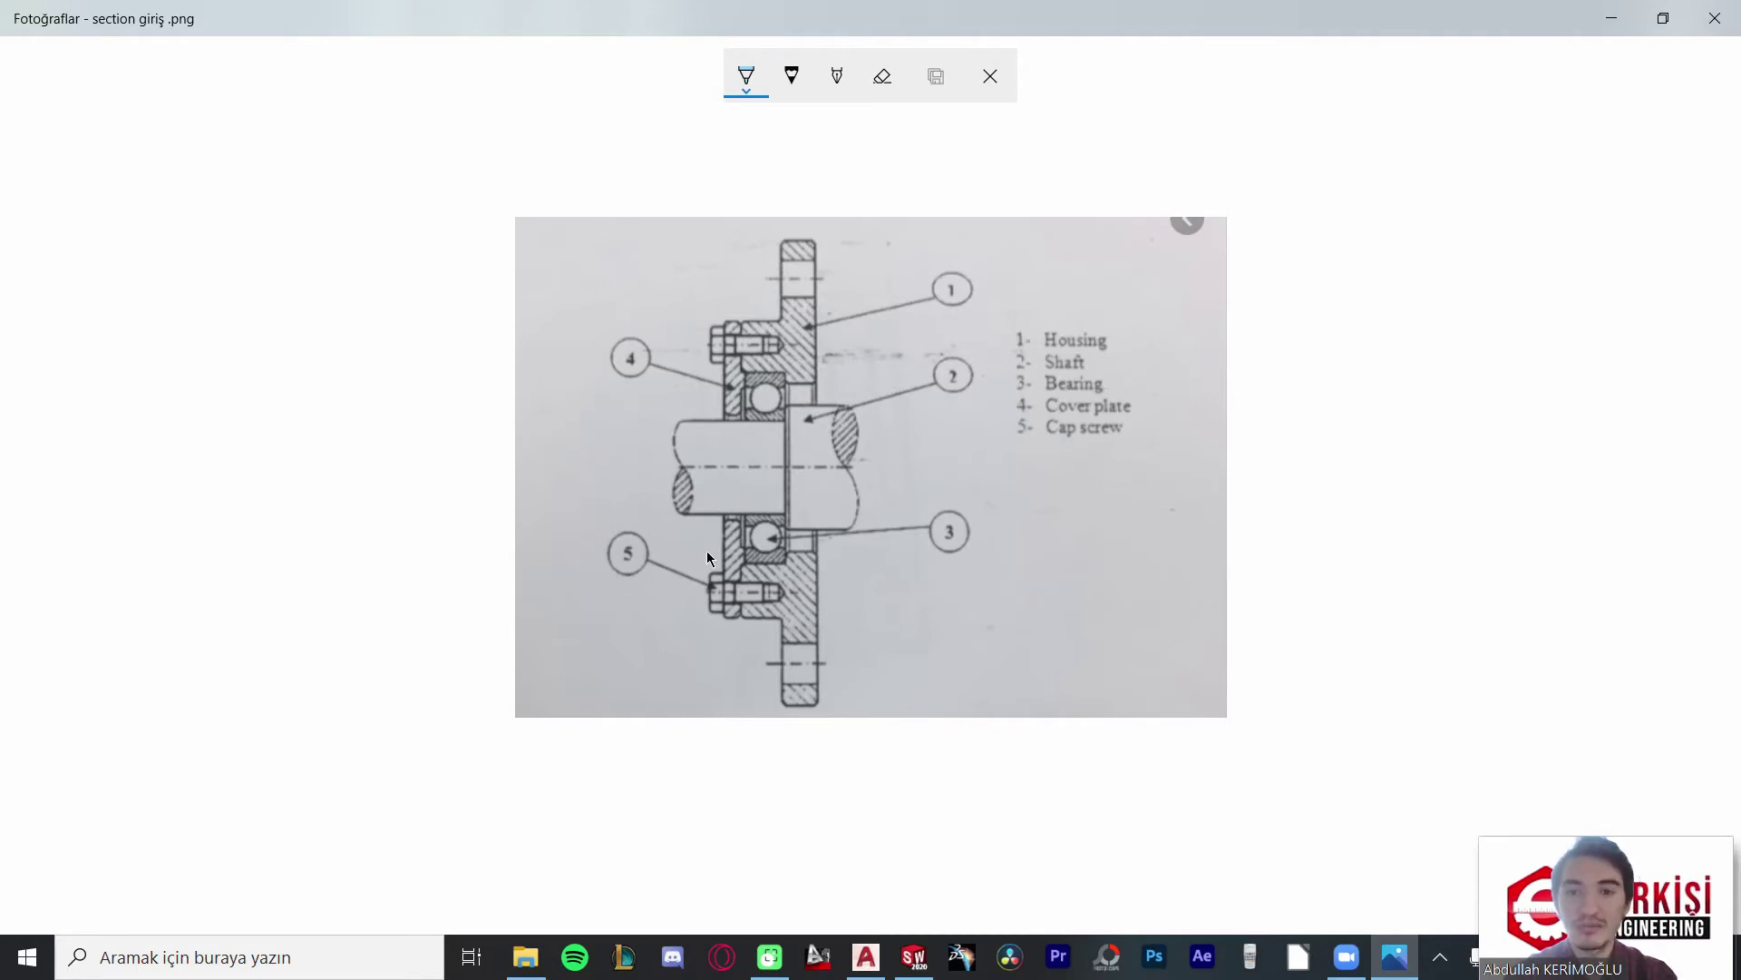
pyautogui.moveTo(887, 226); pyautogui.dragTo(626, 323)
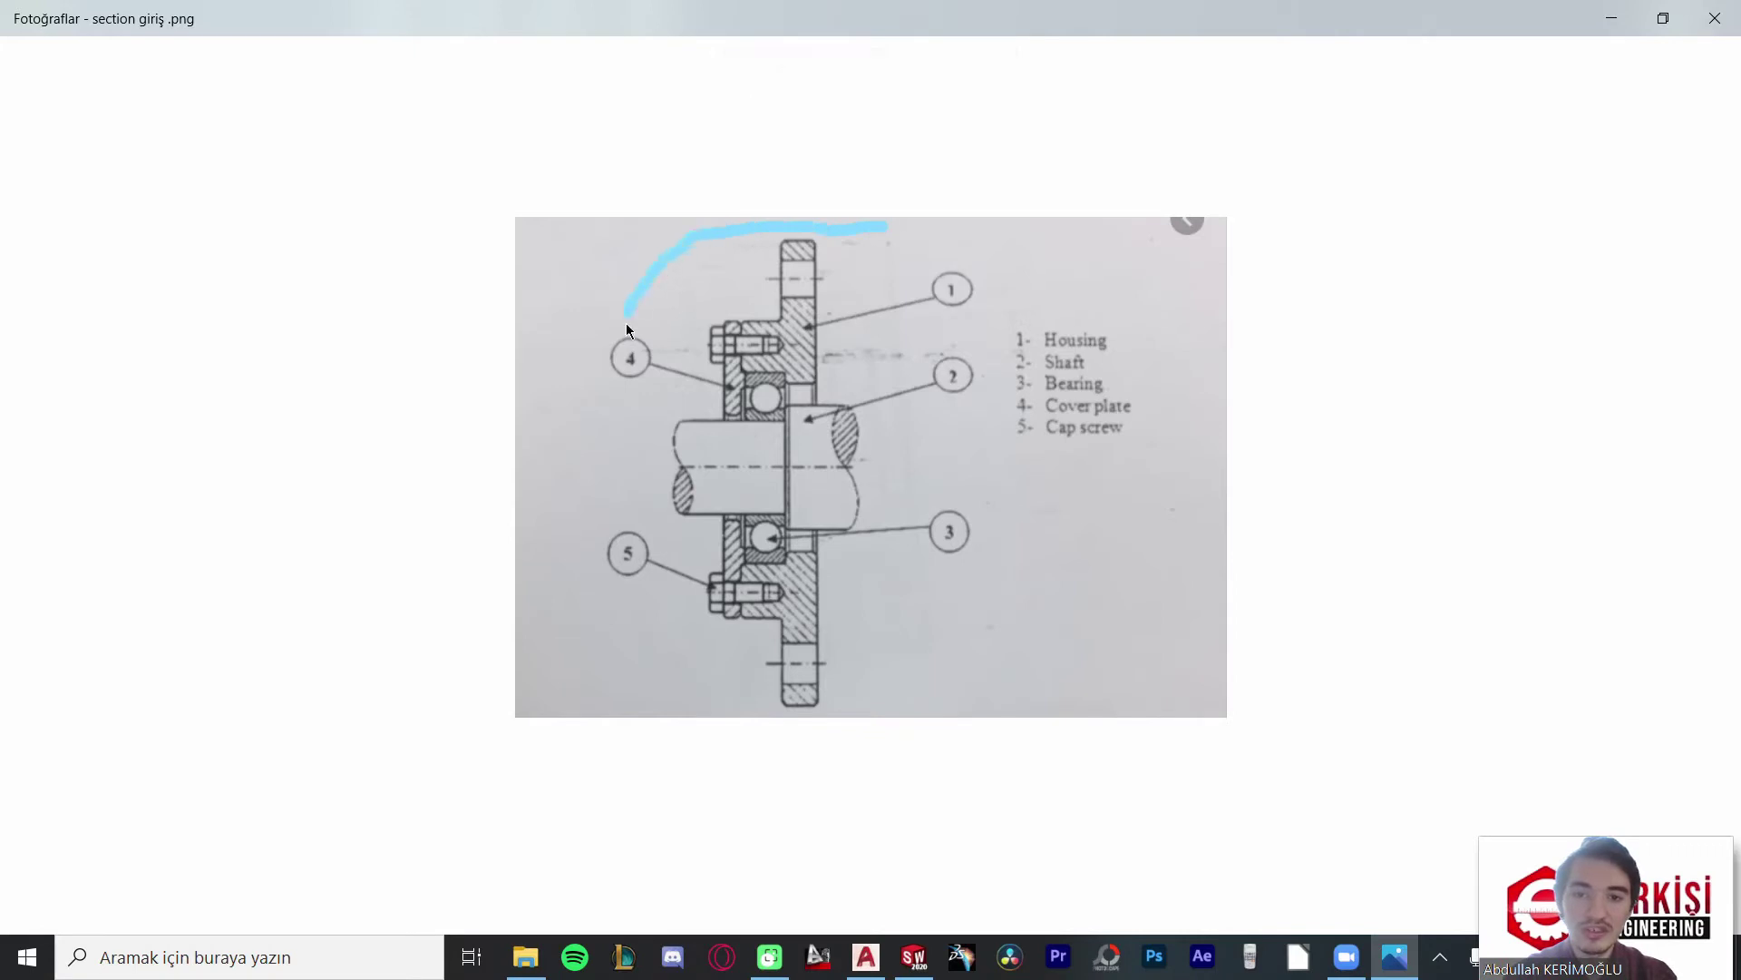
pyautogui.moveTo(882, 713); pyautogui.dragTo(845, 216)
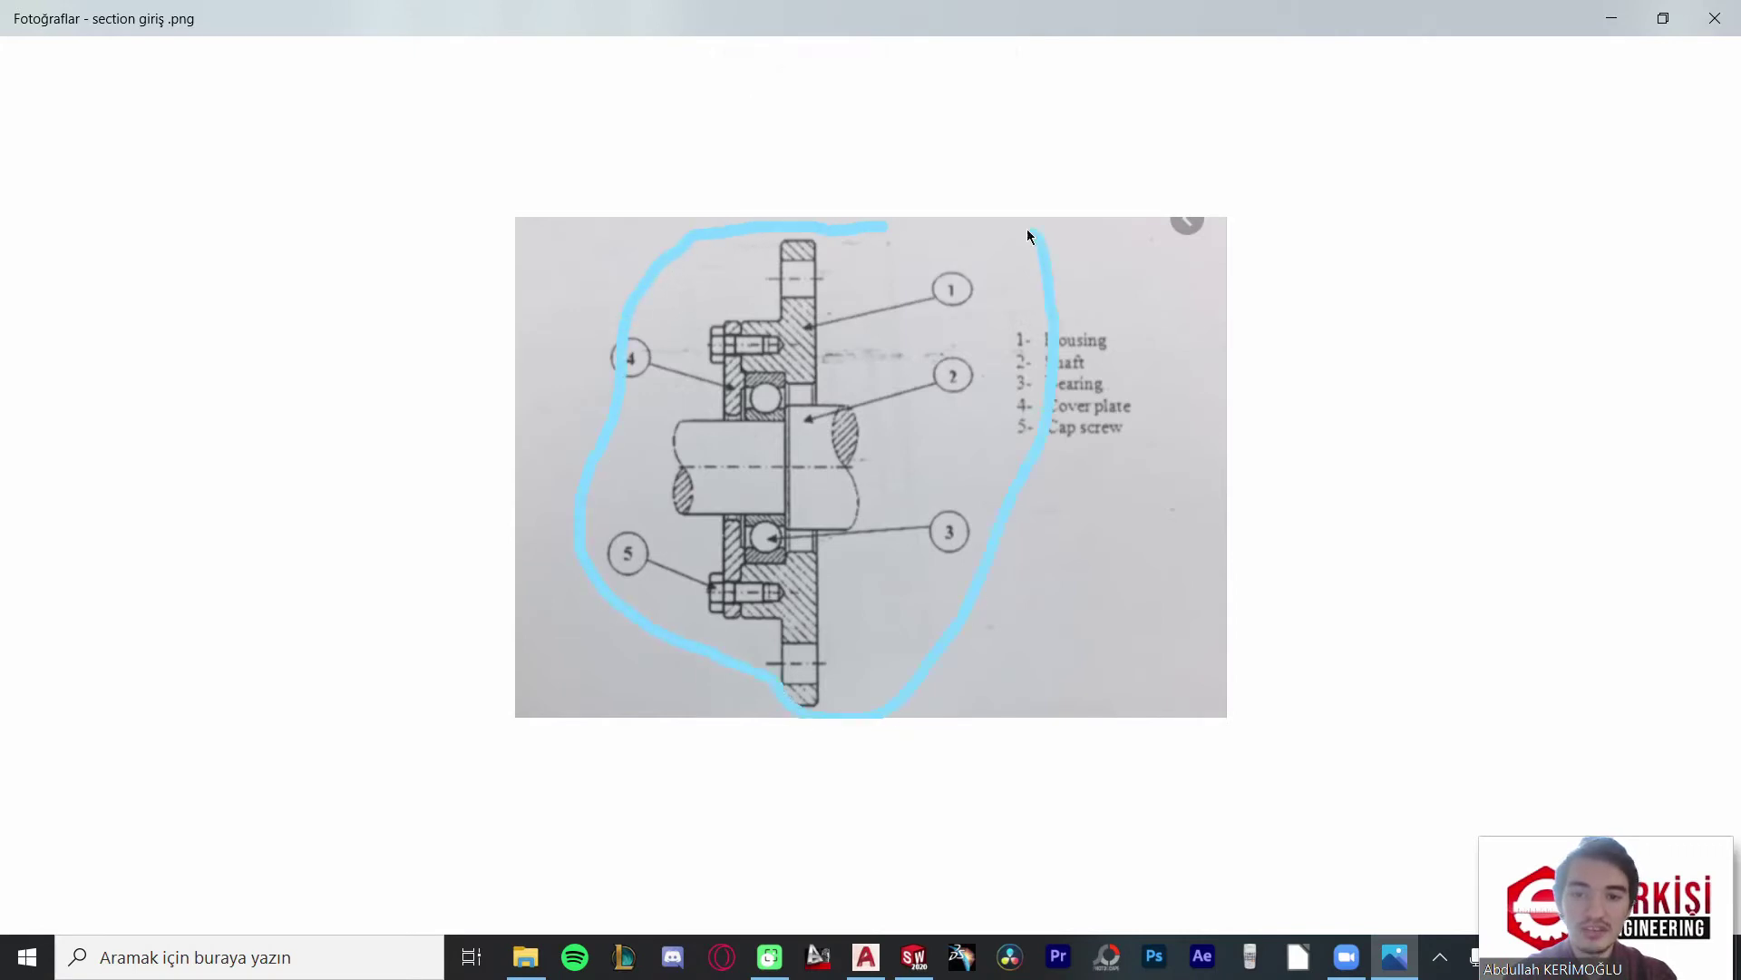
# Step: Erase the assembly loop, underline Shaft and Cap screw in the legend, then erase the underlines
pyautogui.click(882, 77)
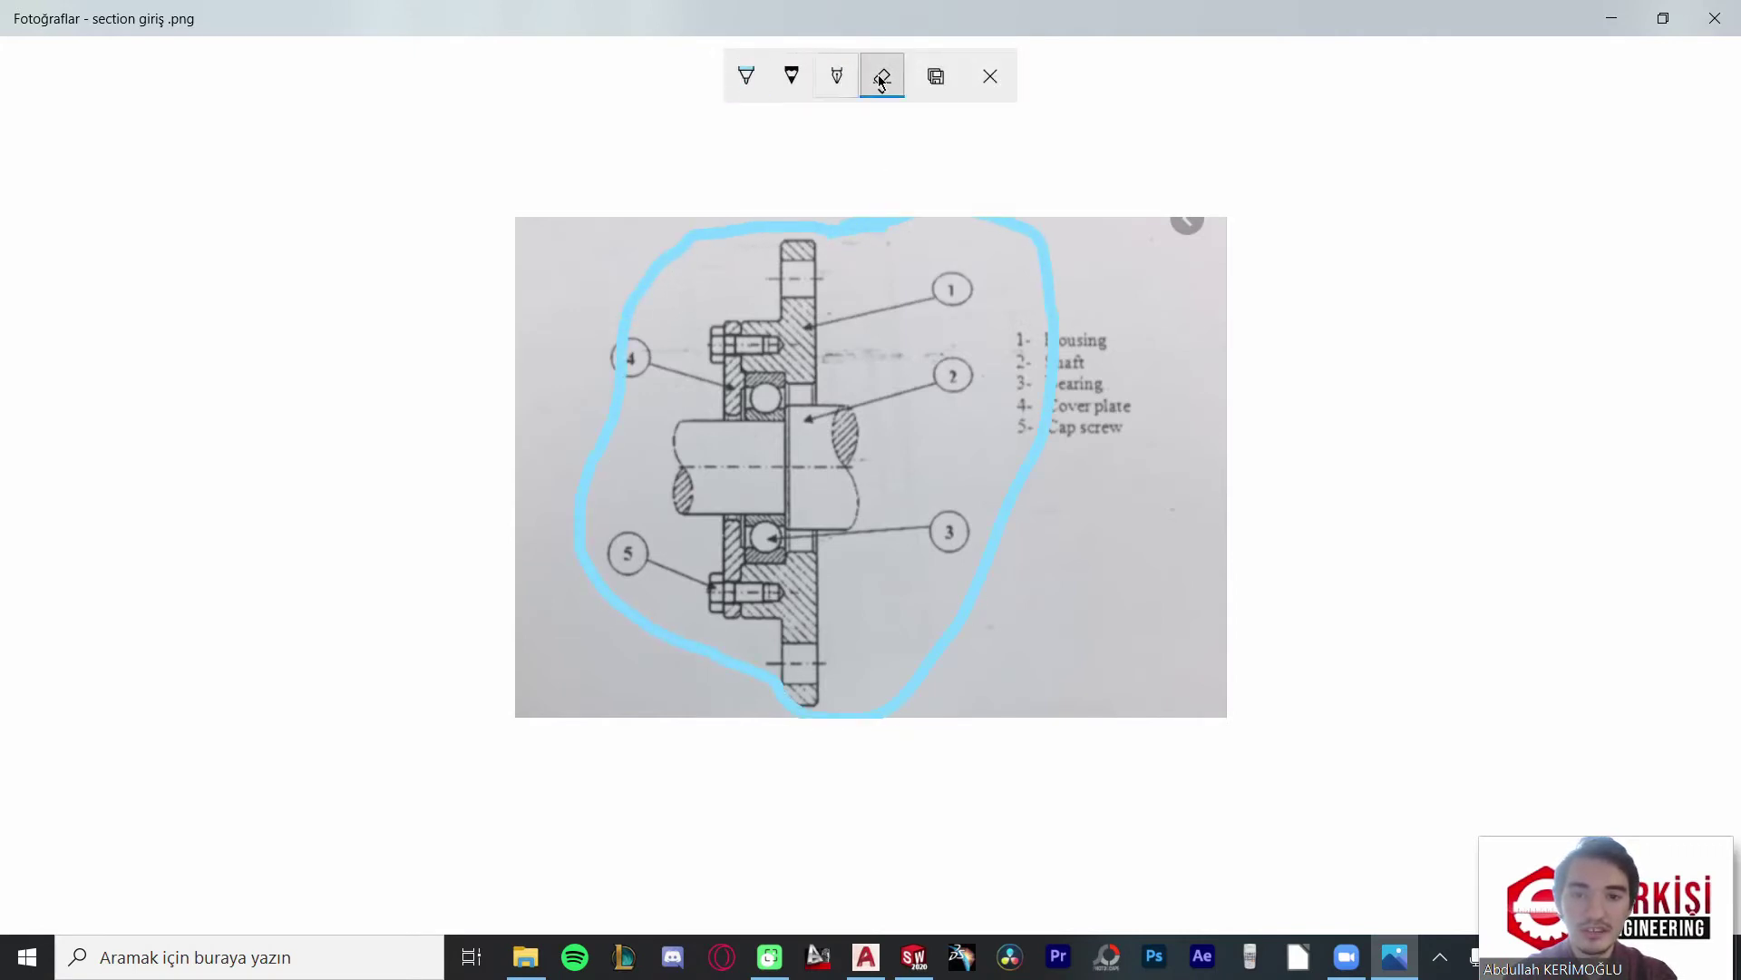
pyautogui.click(573, 468)
pyautogui.click(745, 82)
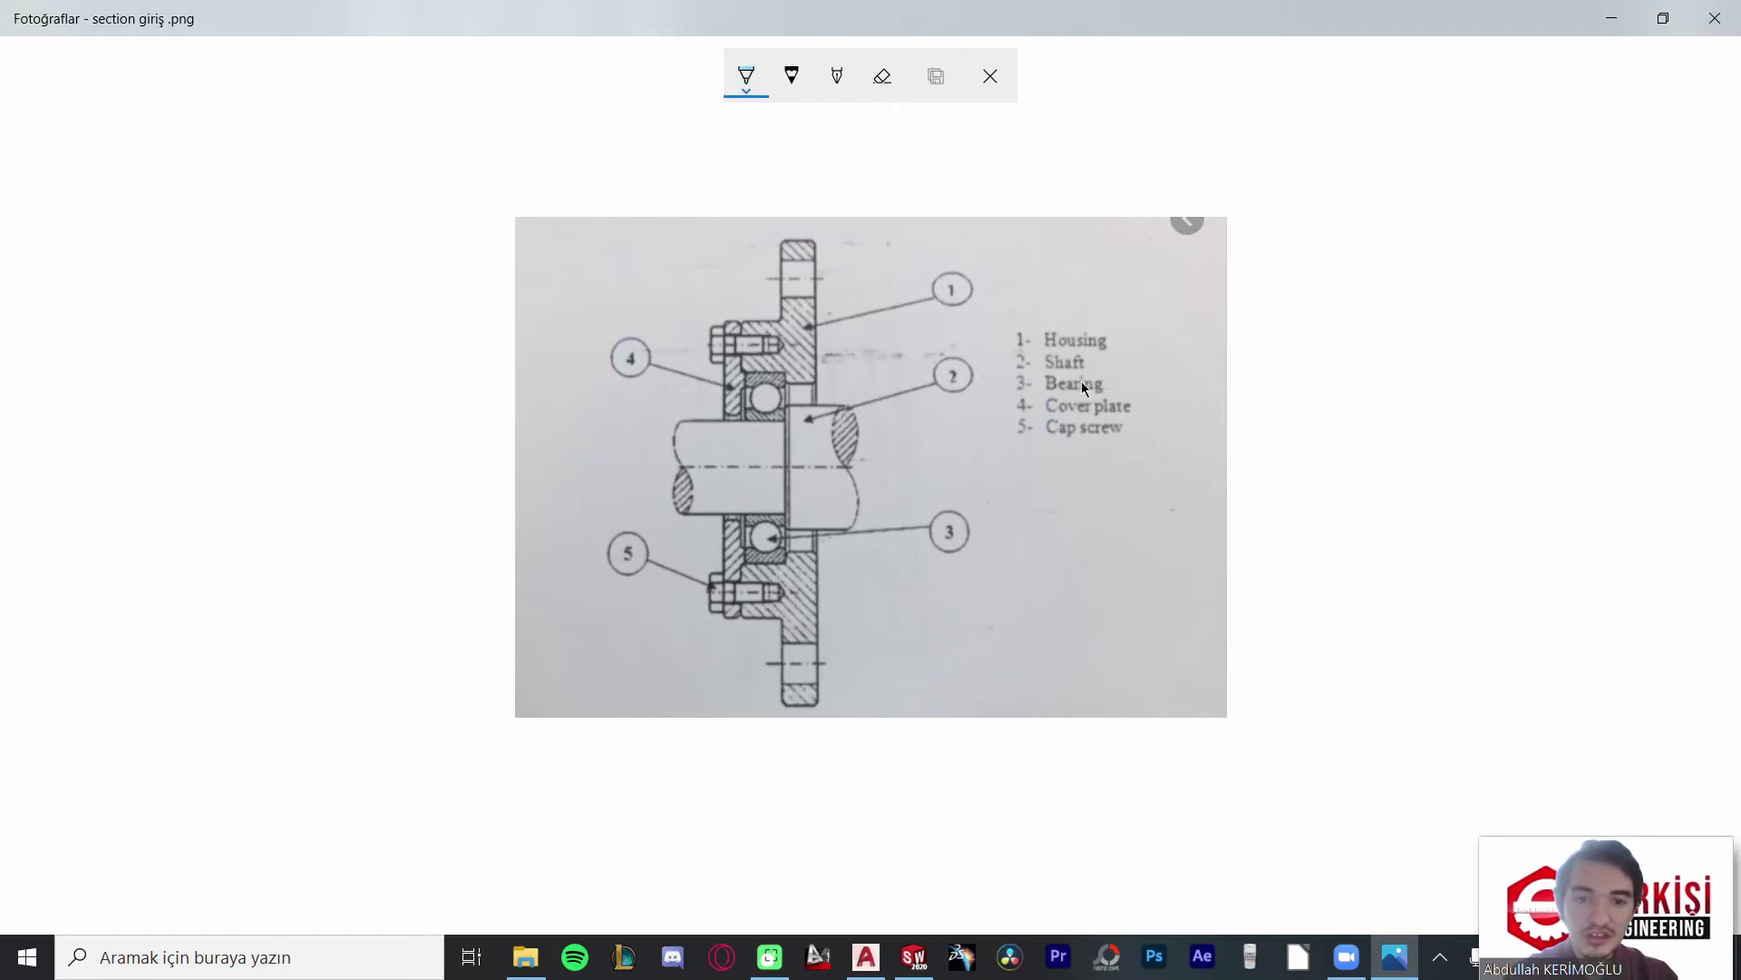
pyautogui.moveTo(1056, 371); pyautogui.dragTo(1036, 374)
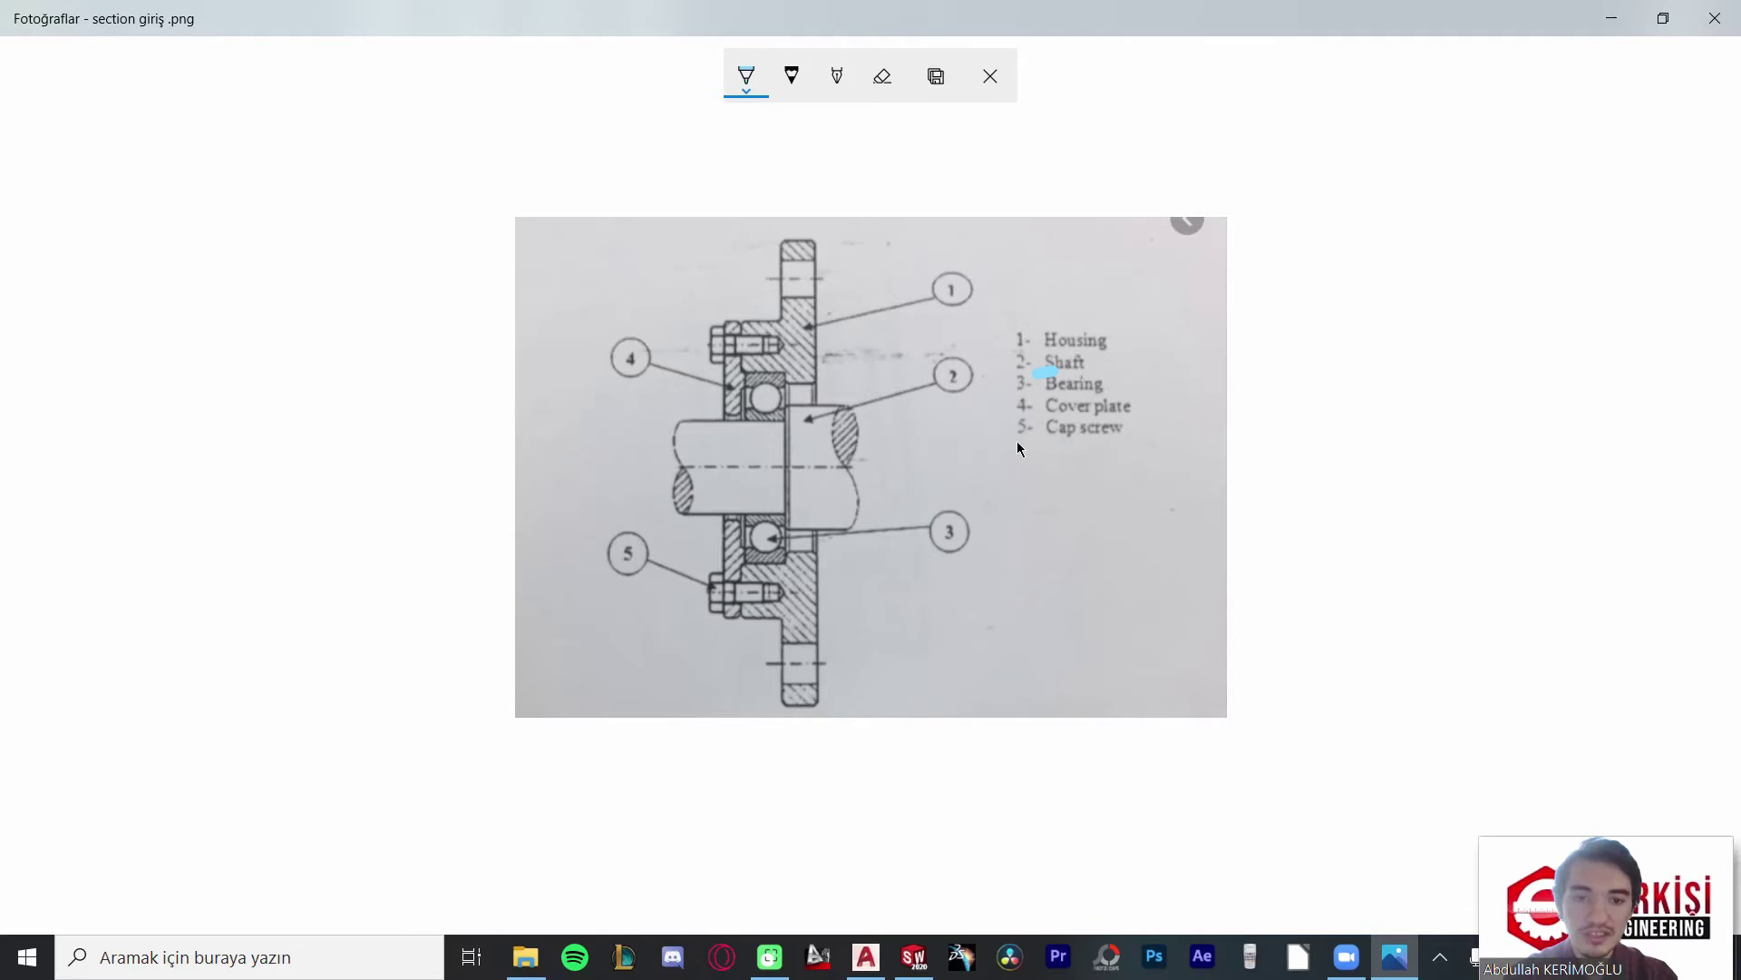
pyautogui.moveTo(1015, 442); pyautogui.dragTo(1123, 441)
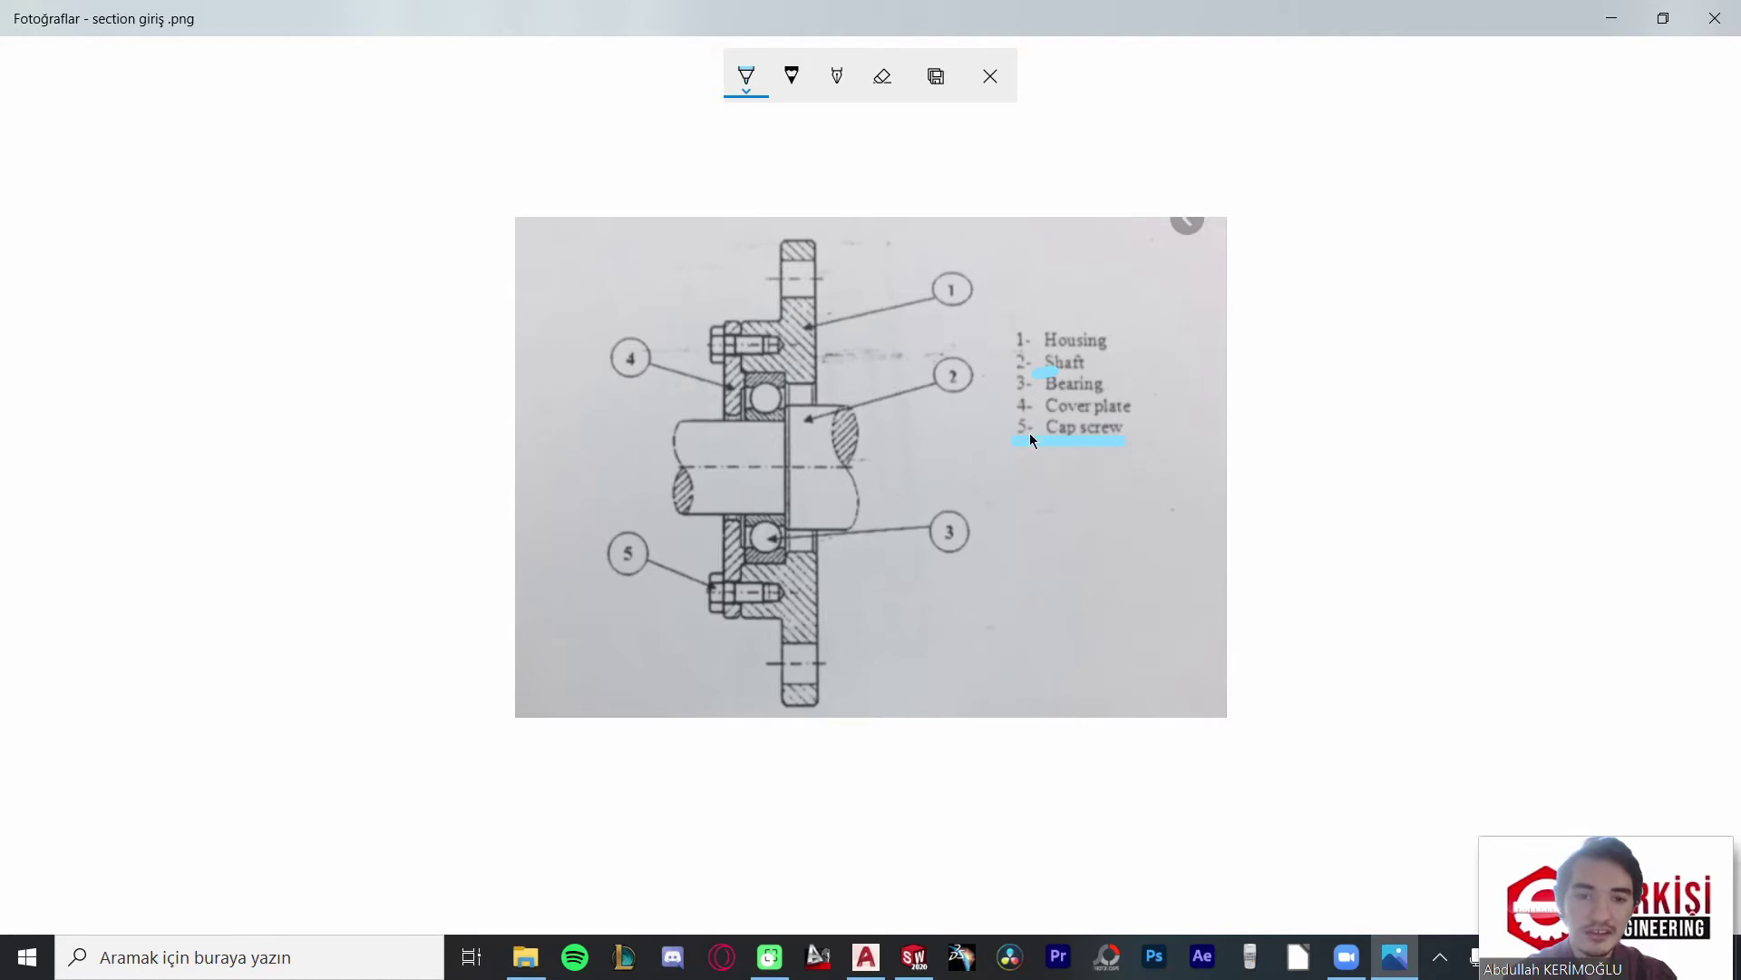
pyautogui.moveTo(1030, 440); pyautogui.dragTo(1184, 439)
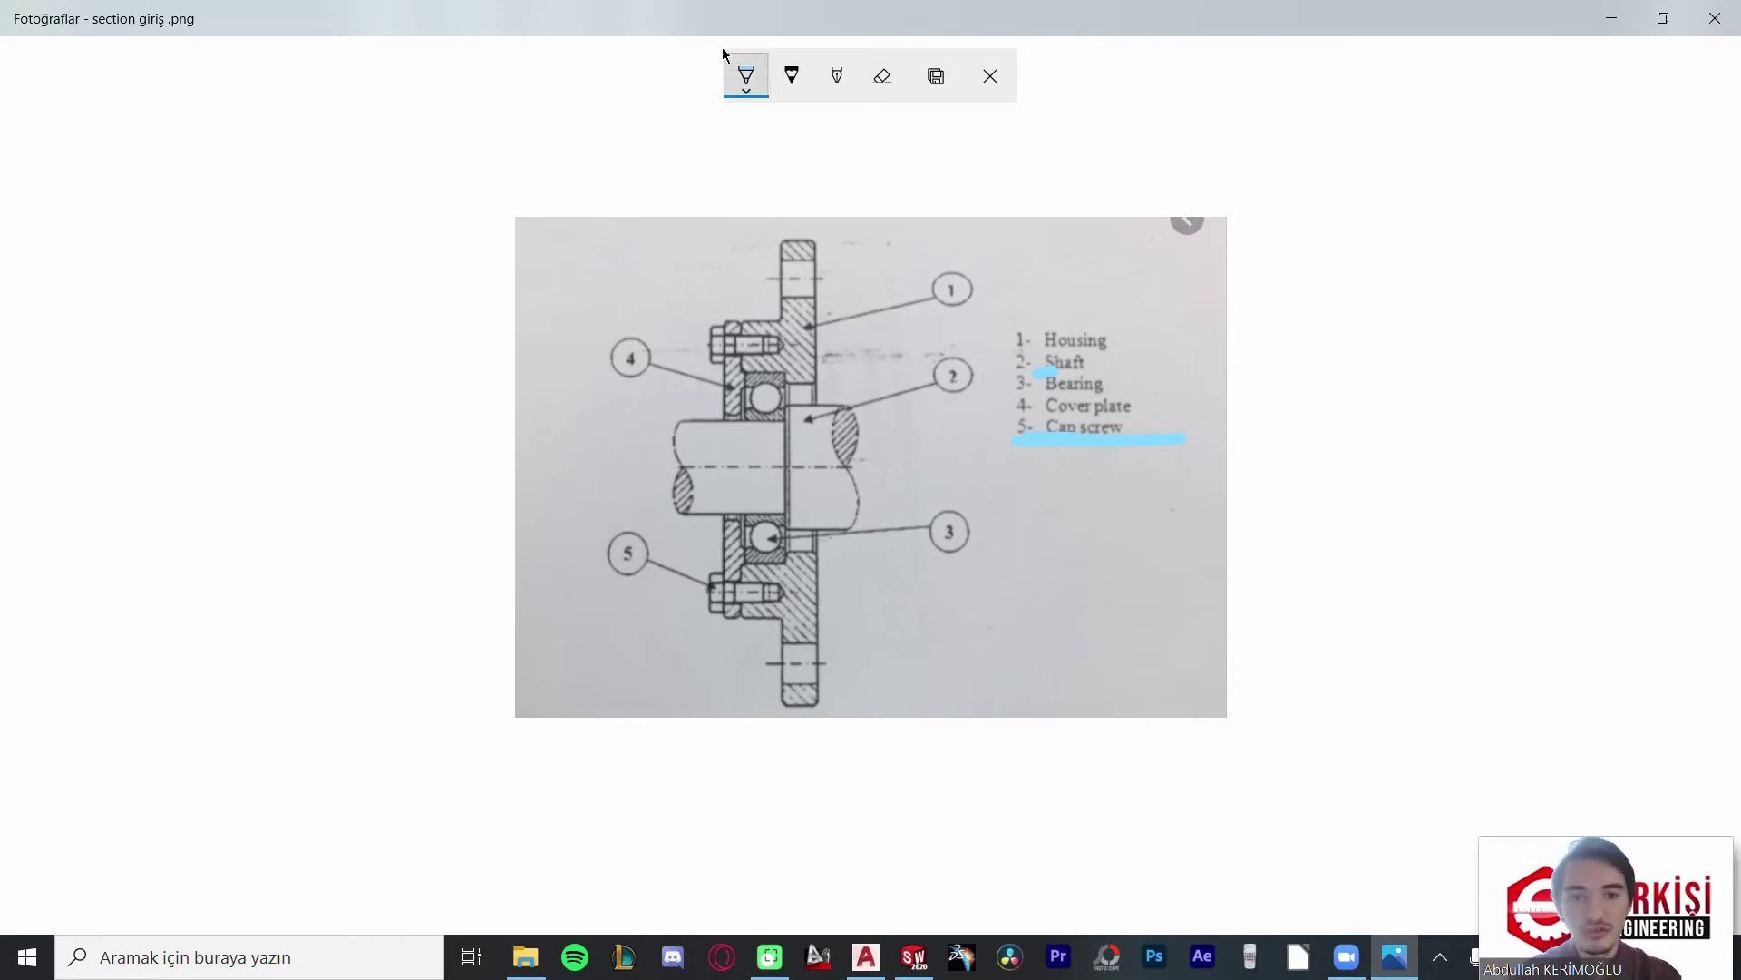
pyautogui.click(873, 82)
pyautogui.moveTo(1051, 314)
pyautogui.mouseDown()
pyautogui.moveTo(1062, 482)
pyautogui.moveTo(1032, 346)
pyautogui.mouseUp()
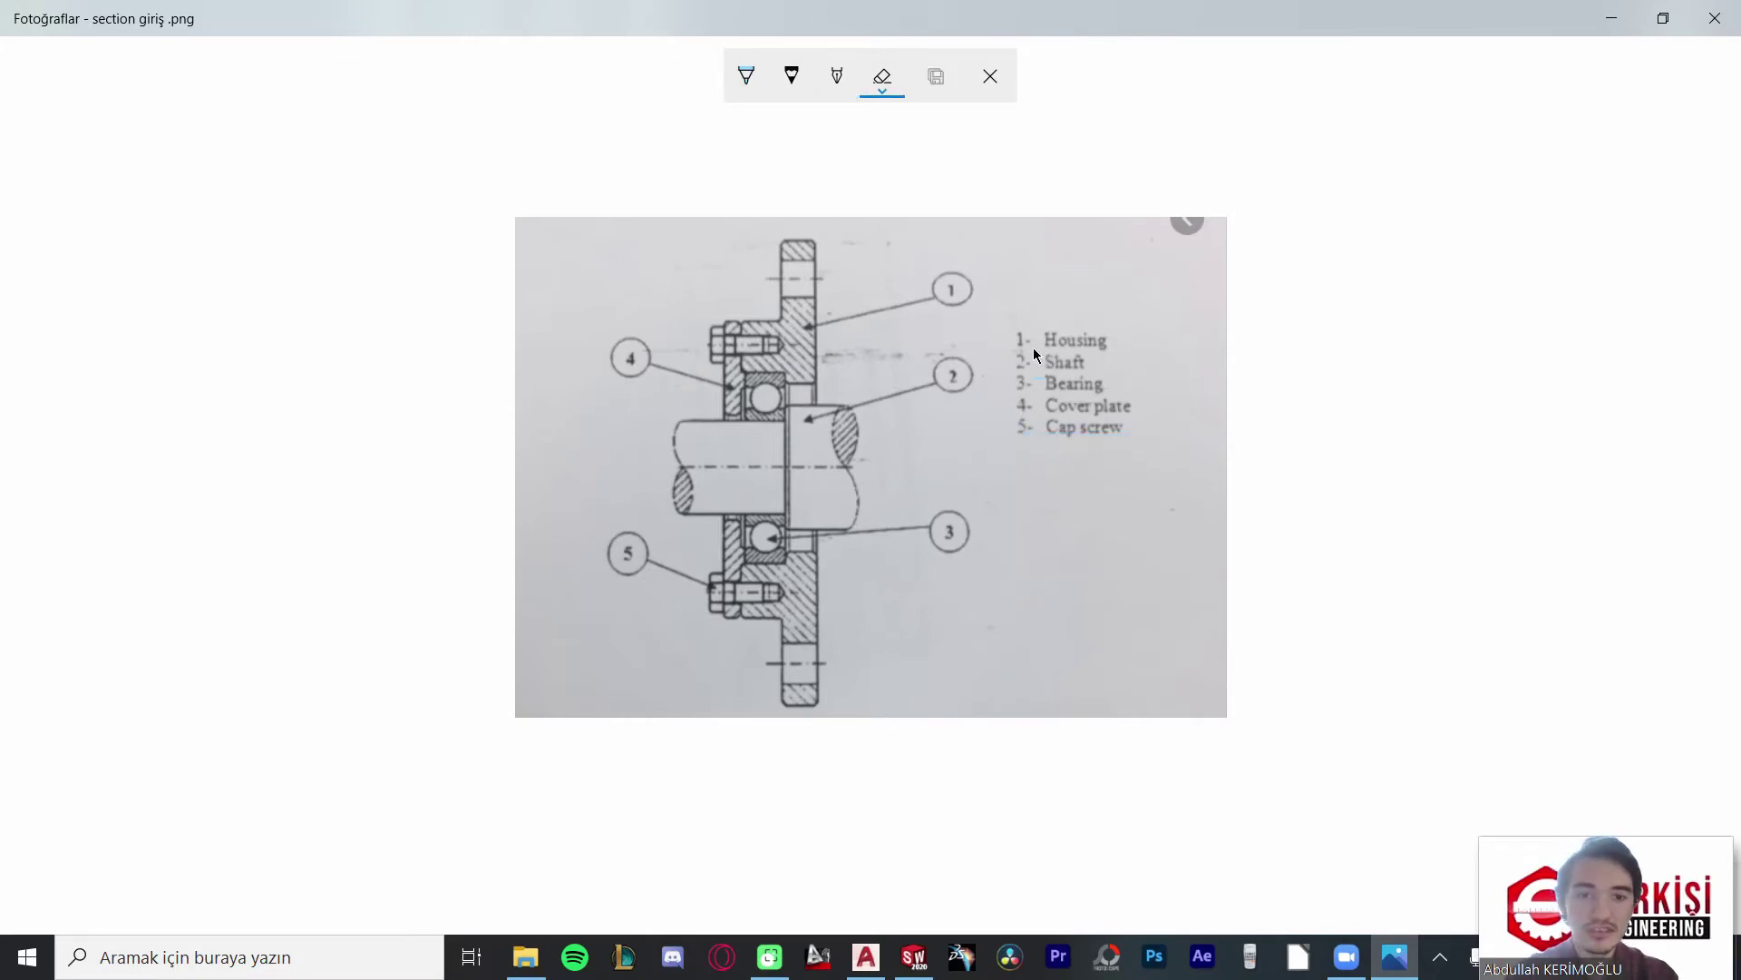
# Step: Leave drawing mode and open the next image, section view.png, in Draw mode
pyautogui.click(991, 77)
pyautogui.press('Right')
pyautogui.click(1444, 62)
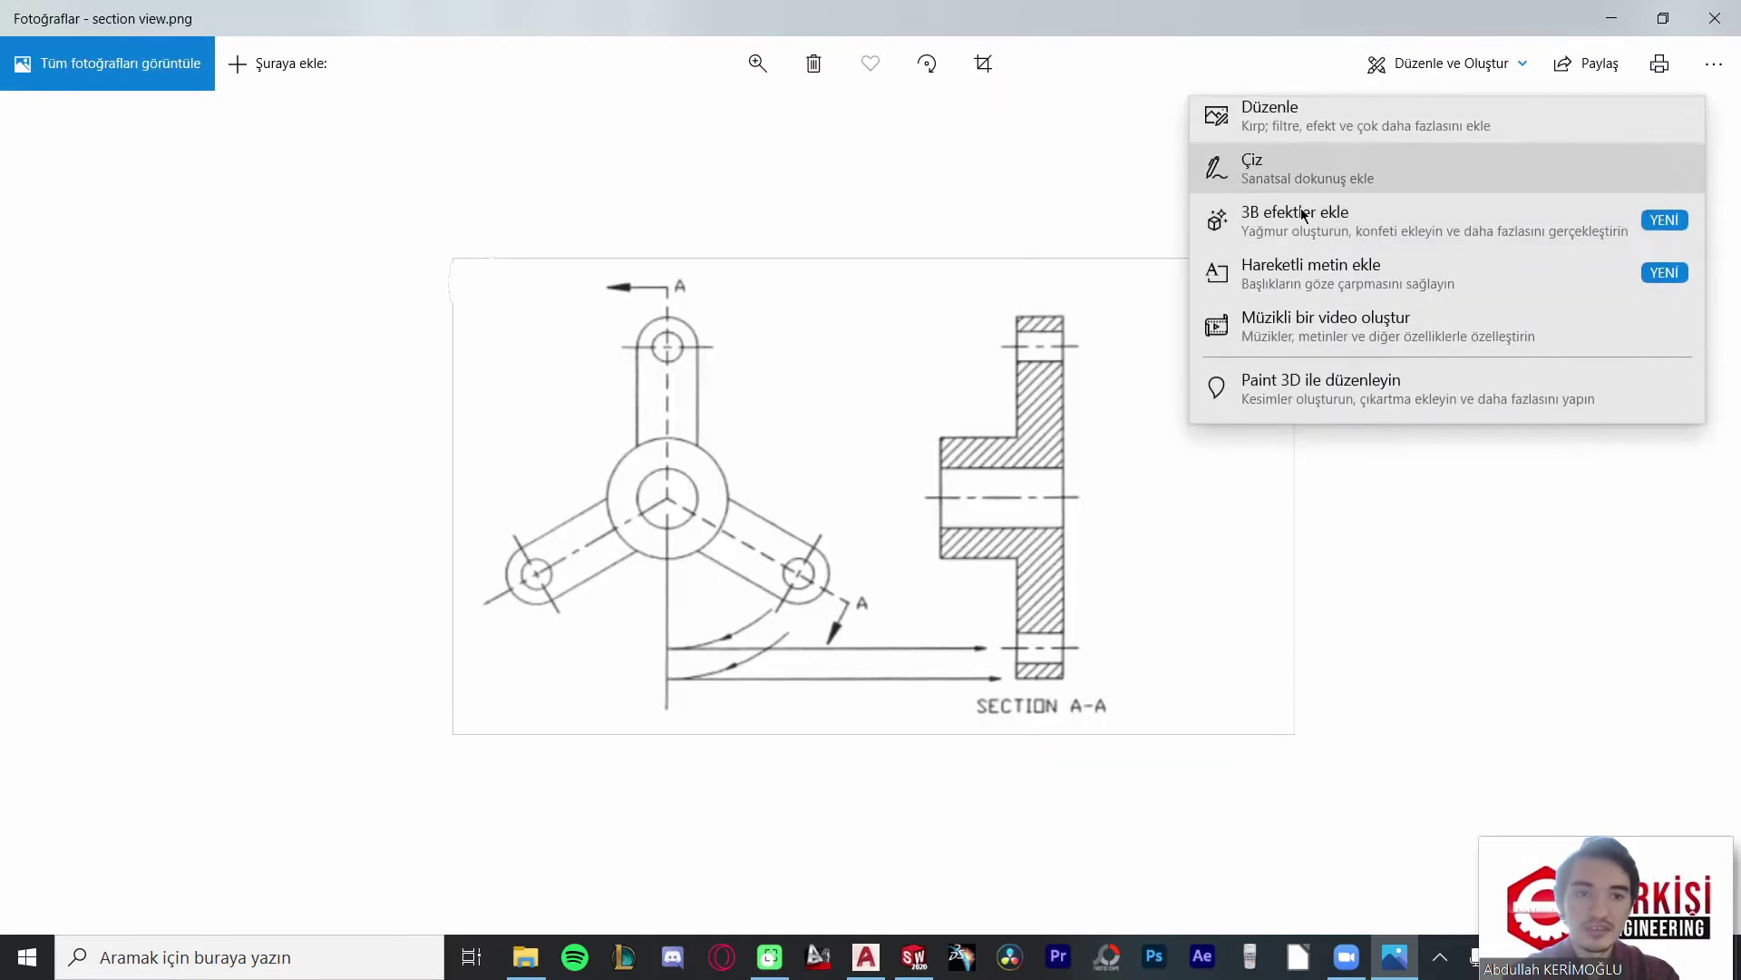
pyautogui.click(1352, 184)
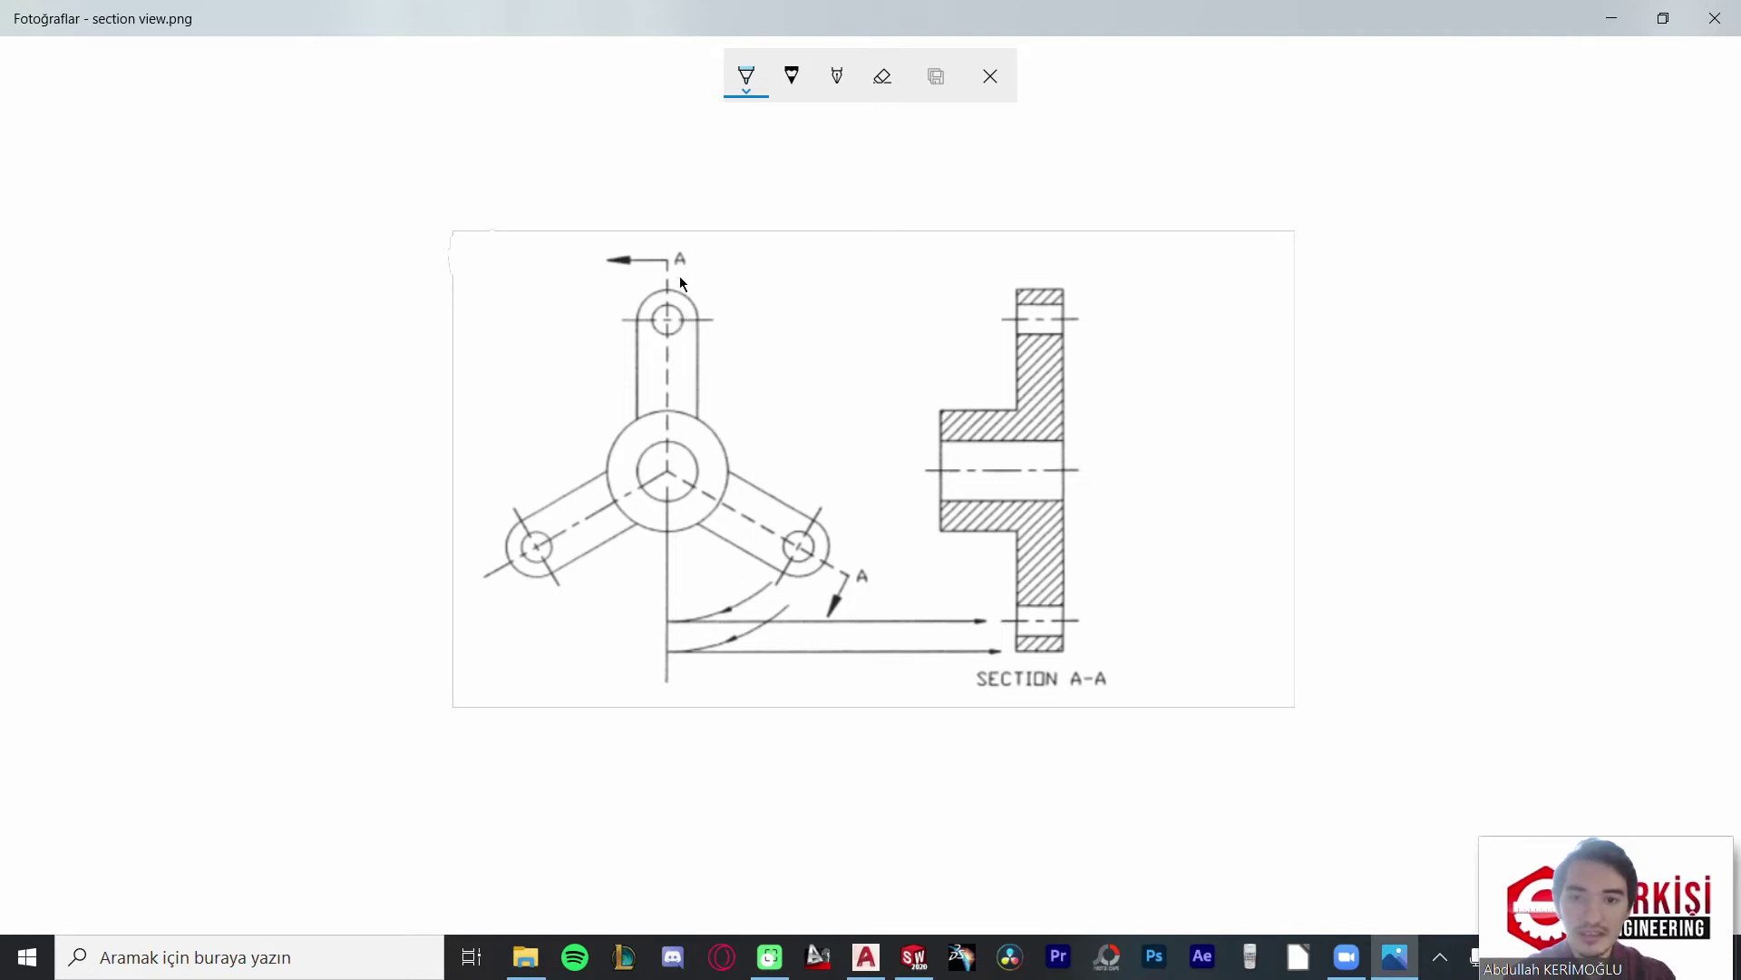
# Step: Trace the A-A cutting path through the boss in ink, then erase it
pyautogui.moveTo(668, 256); pyautogui.dragTo(662, 430)
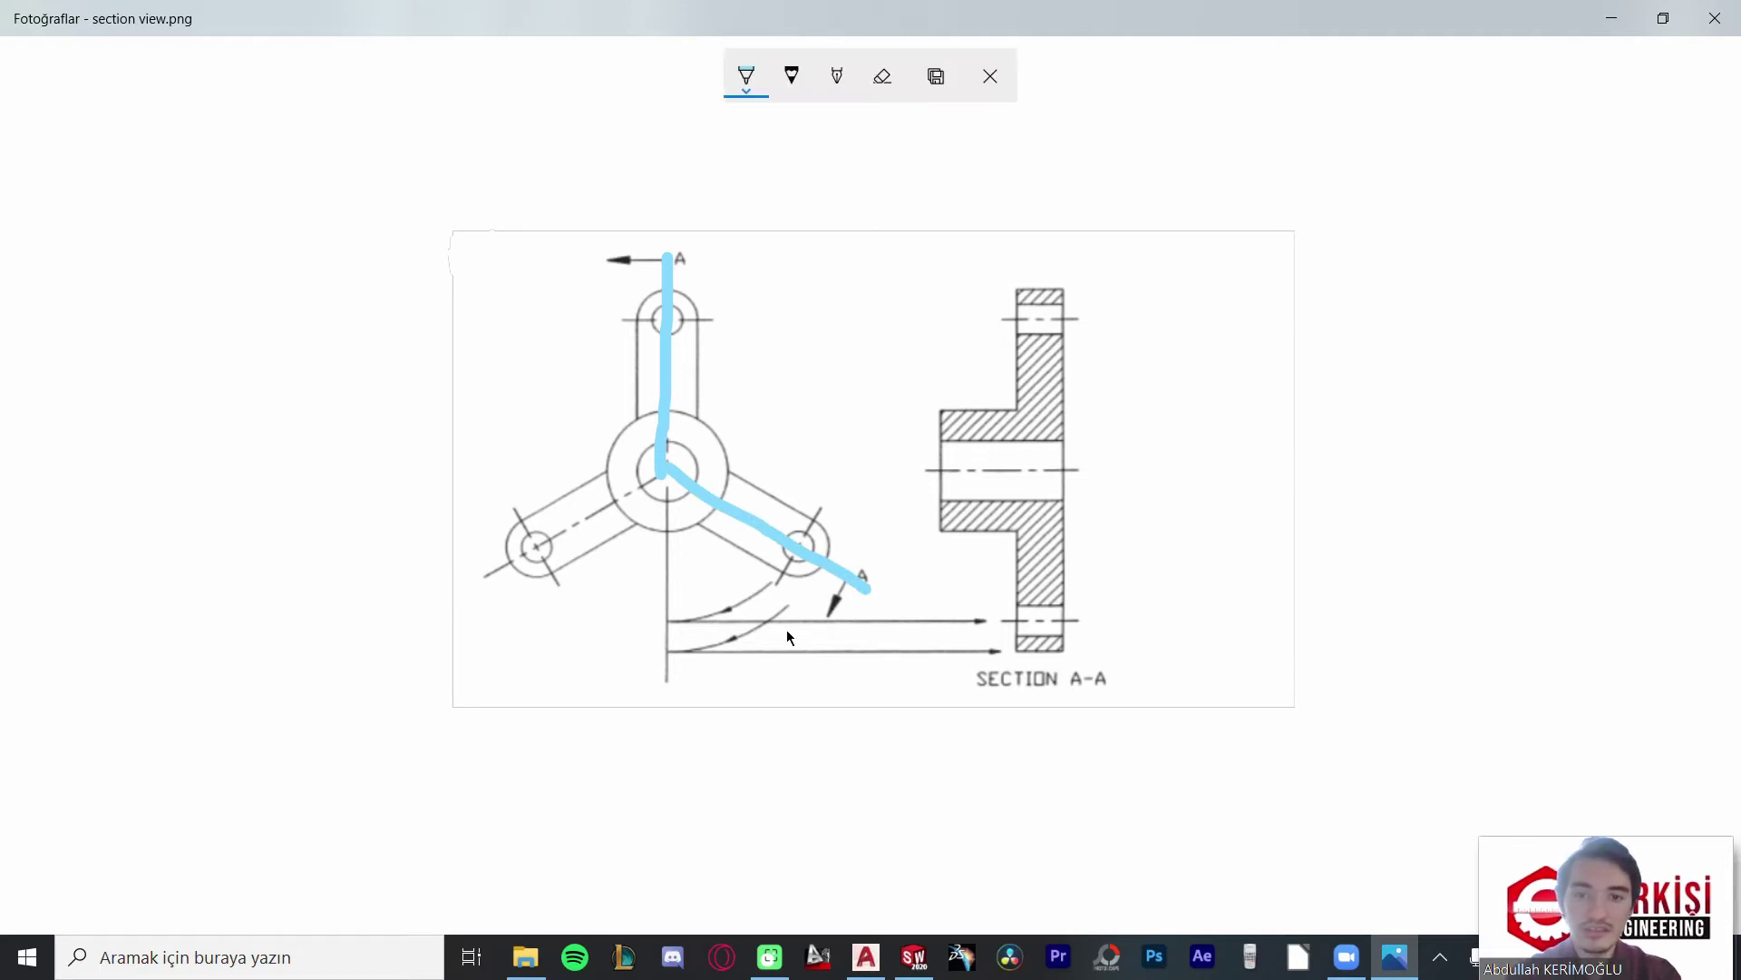
pyautogui.click(882, 76)
pyautogui.moveTo(682, 413)
pyautogui.mouseDown()
pyautogui.moveTo(618, 421)
pyautogui.moveTo(846, 539)
pyautogui.mouseUp()
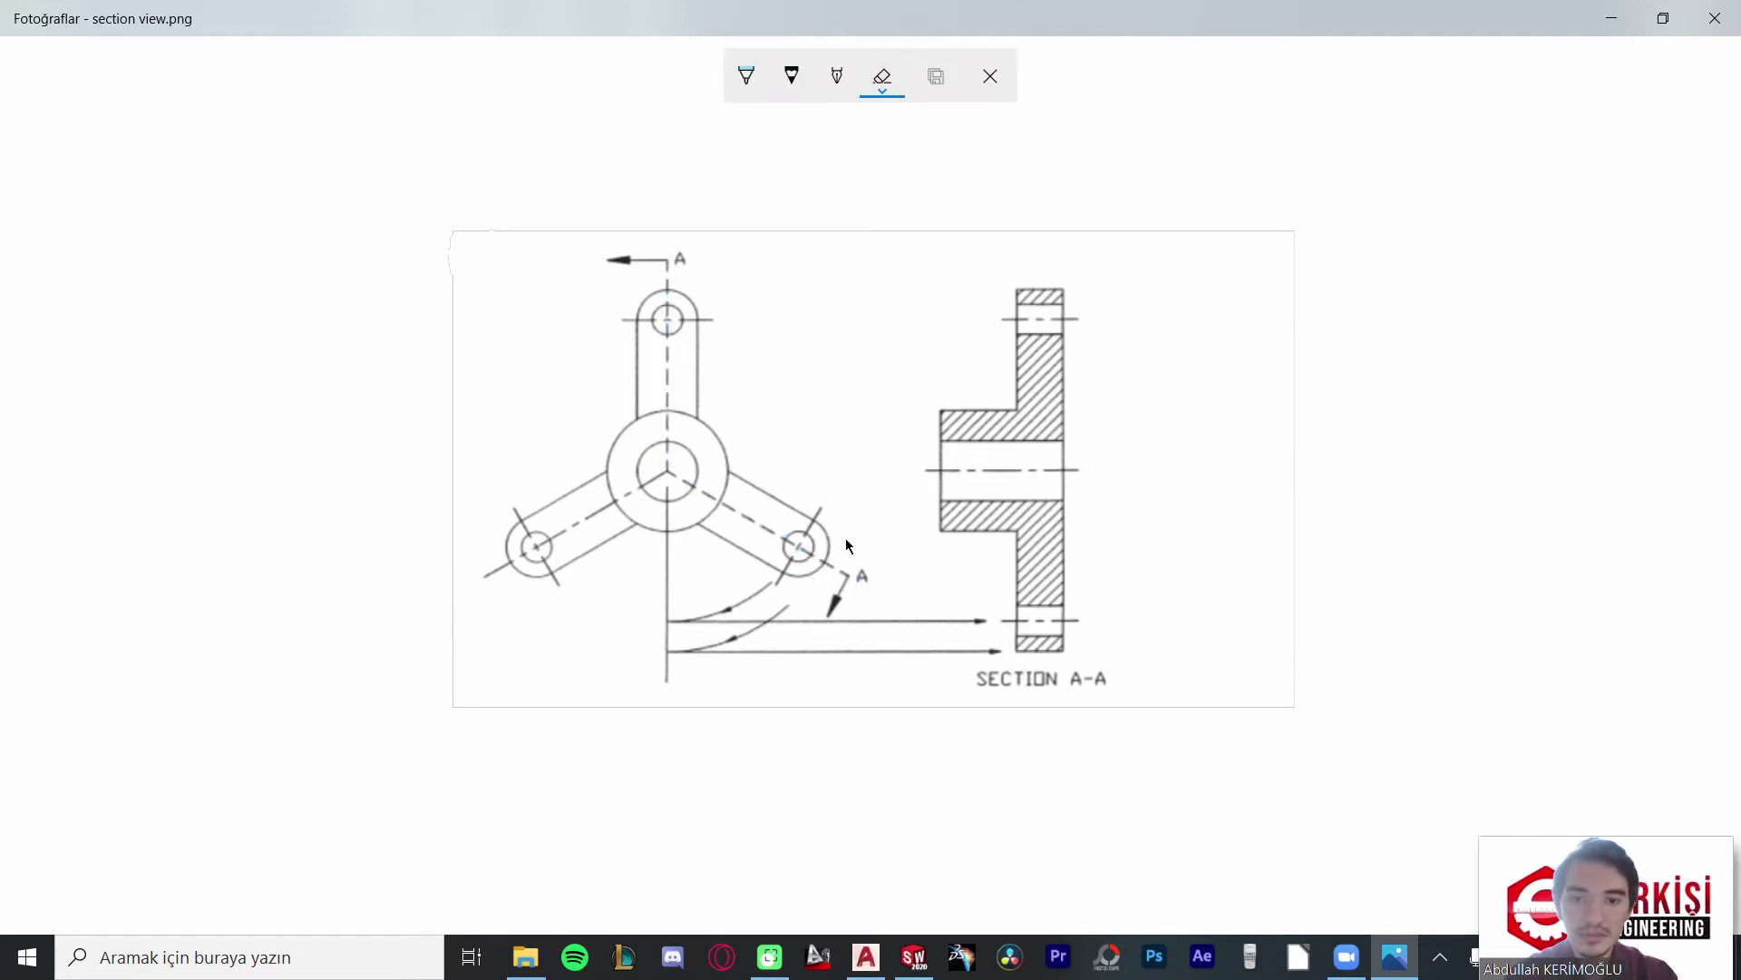
pyautogui.click(747, 79)
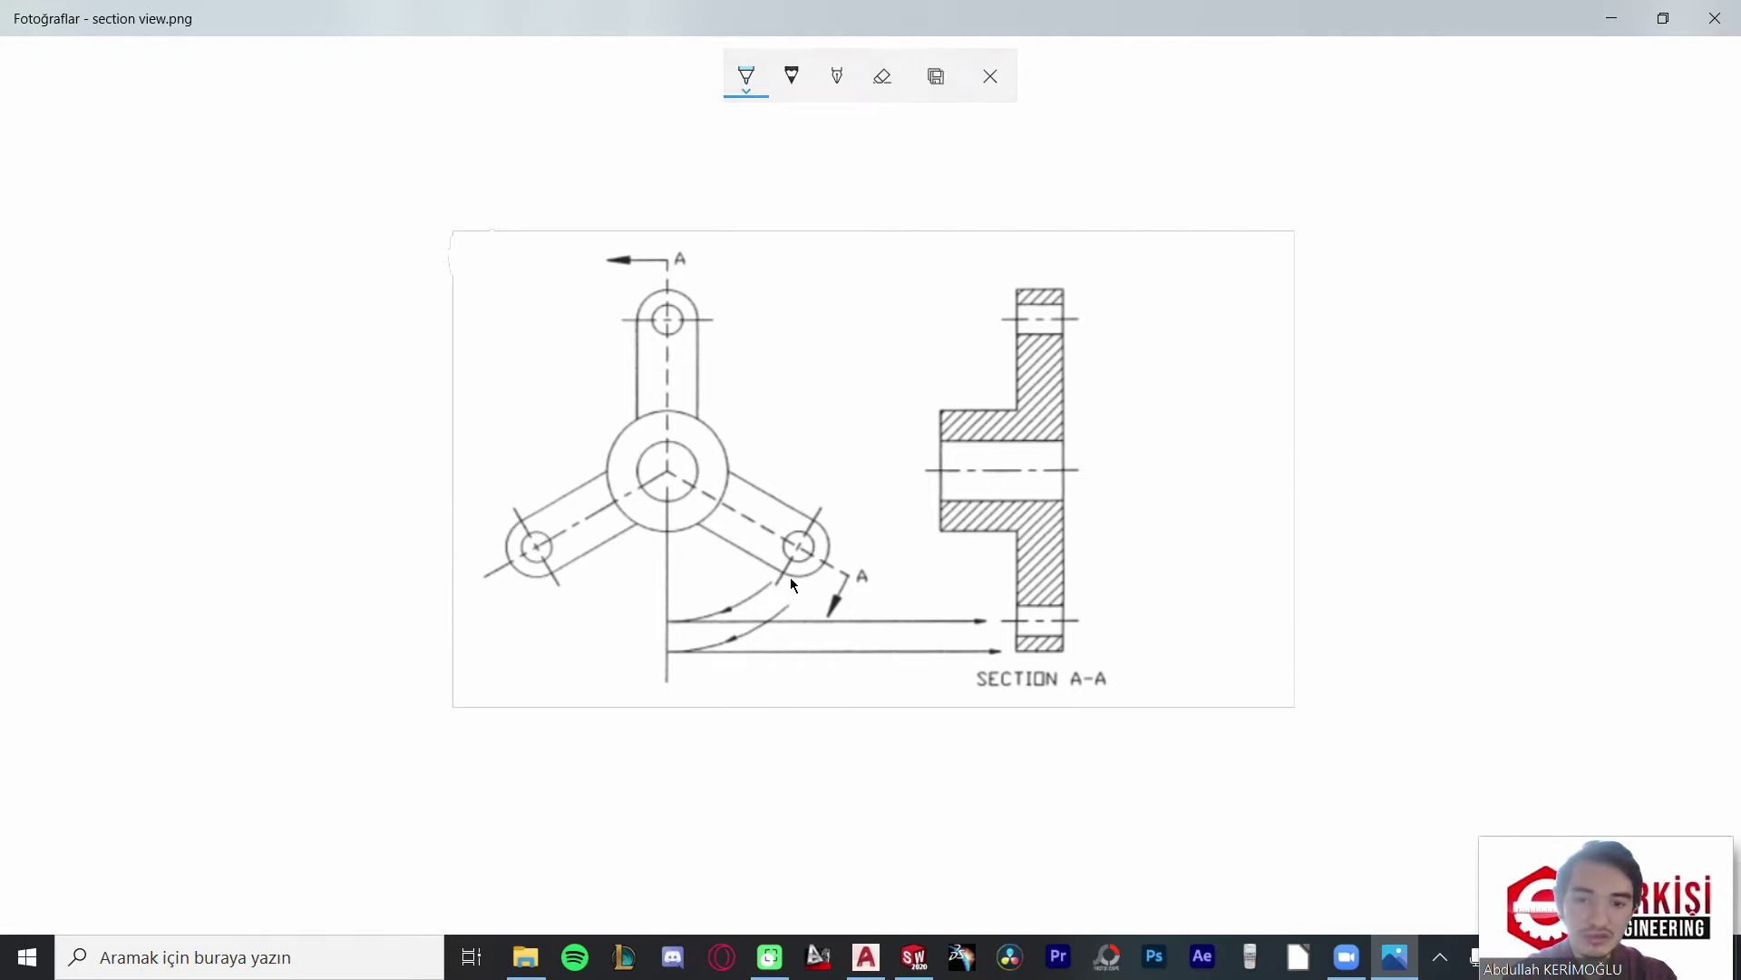
# Step: Draw a horizontal line below the lower-right arm toward Section A-A, then erase it
pyautogui.moveTo(831, 574); pyautogui.dragTo(702, 568)
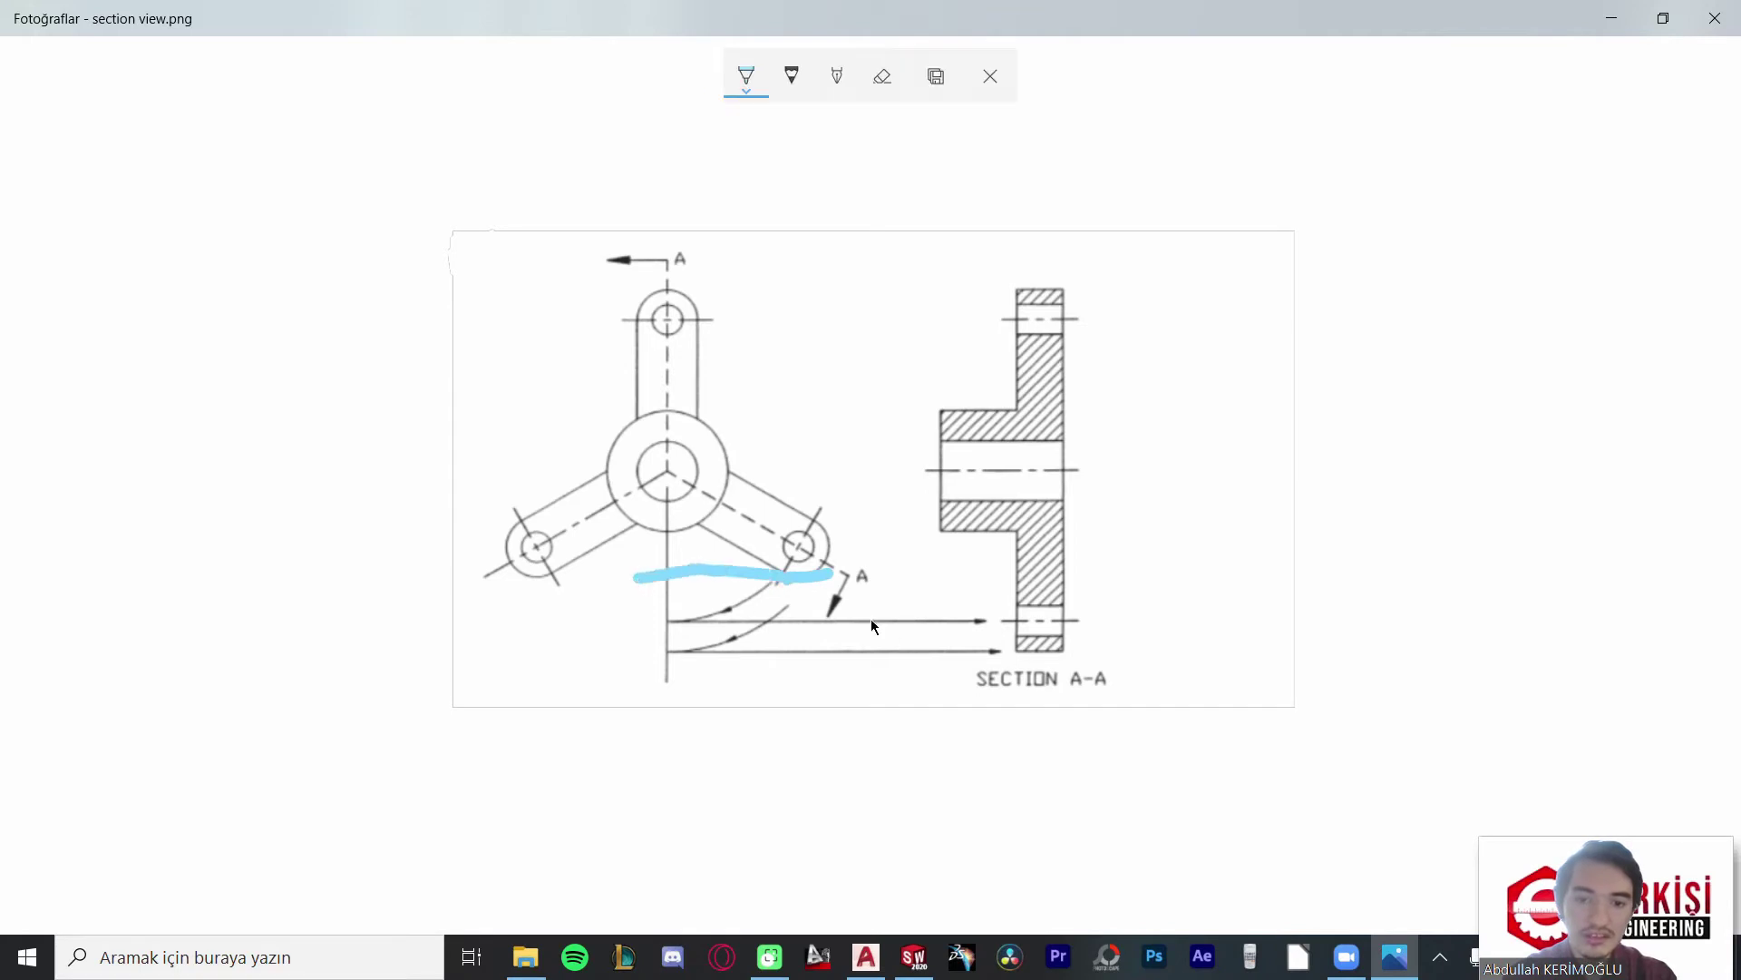
pyautogui.moveTo(827, 575); pyautogui.dragTo(1139, 586)
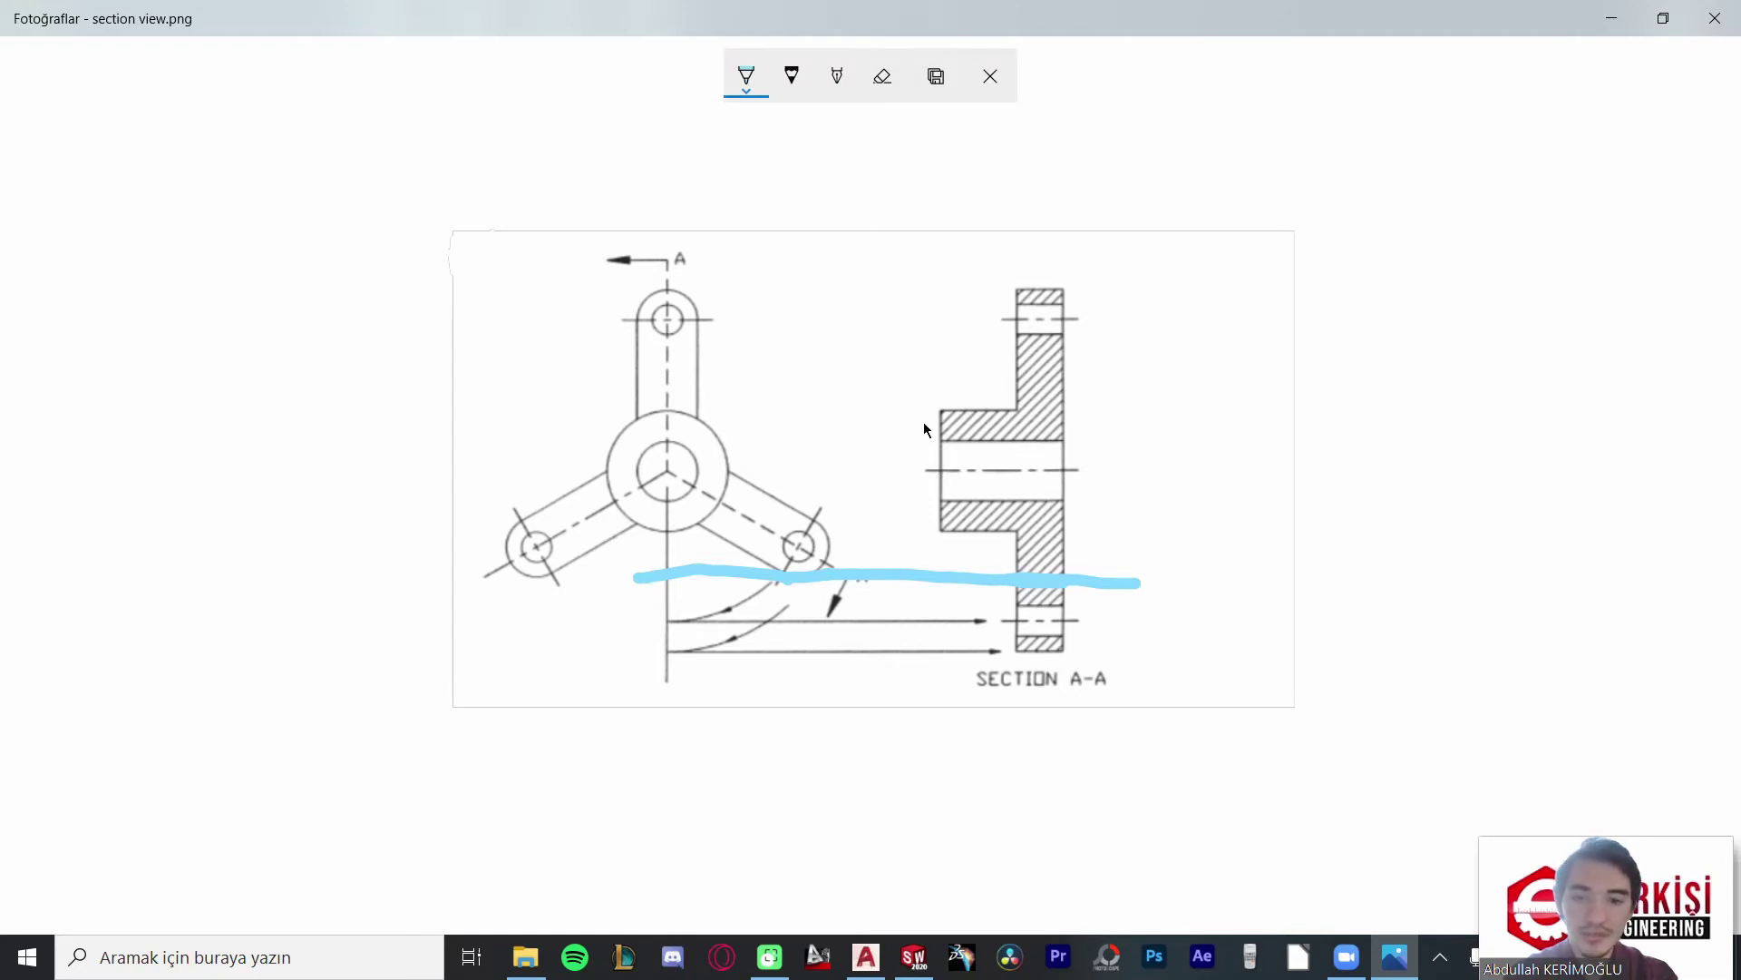
pyautogui.click(881, 76)
pyautogui.moveTo(1140, 582); pyautogui.dragTo(827, 575)
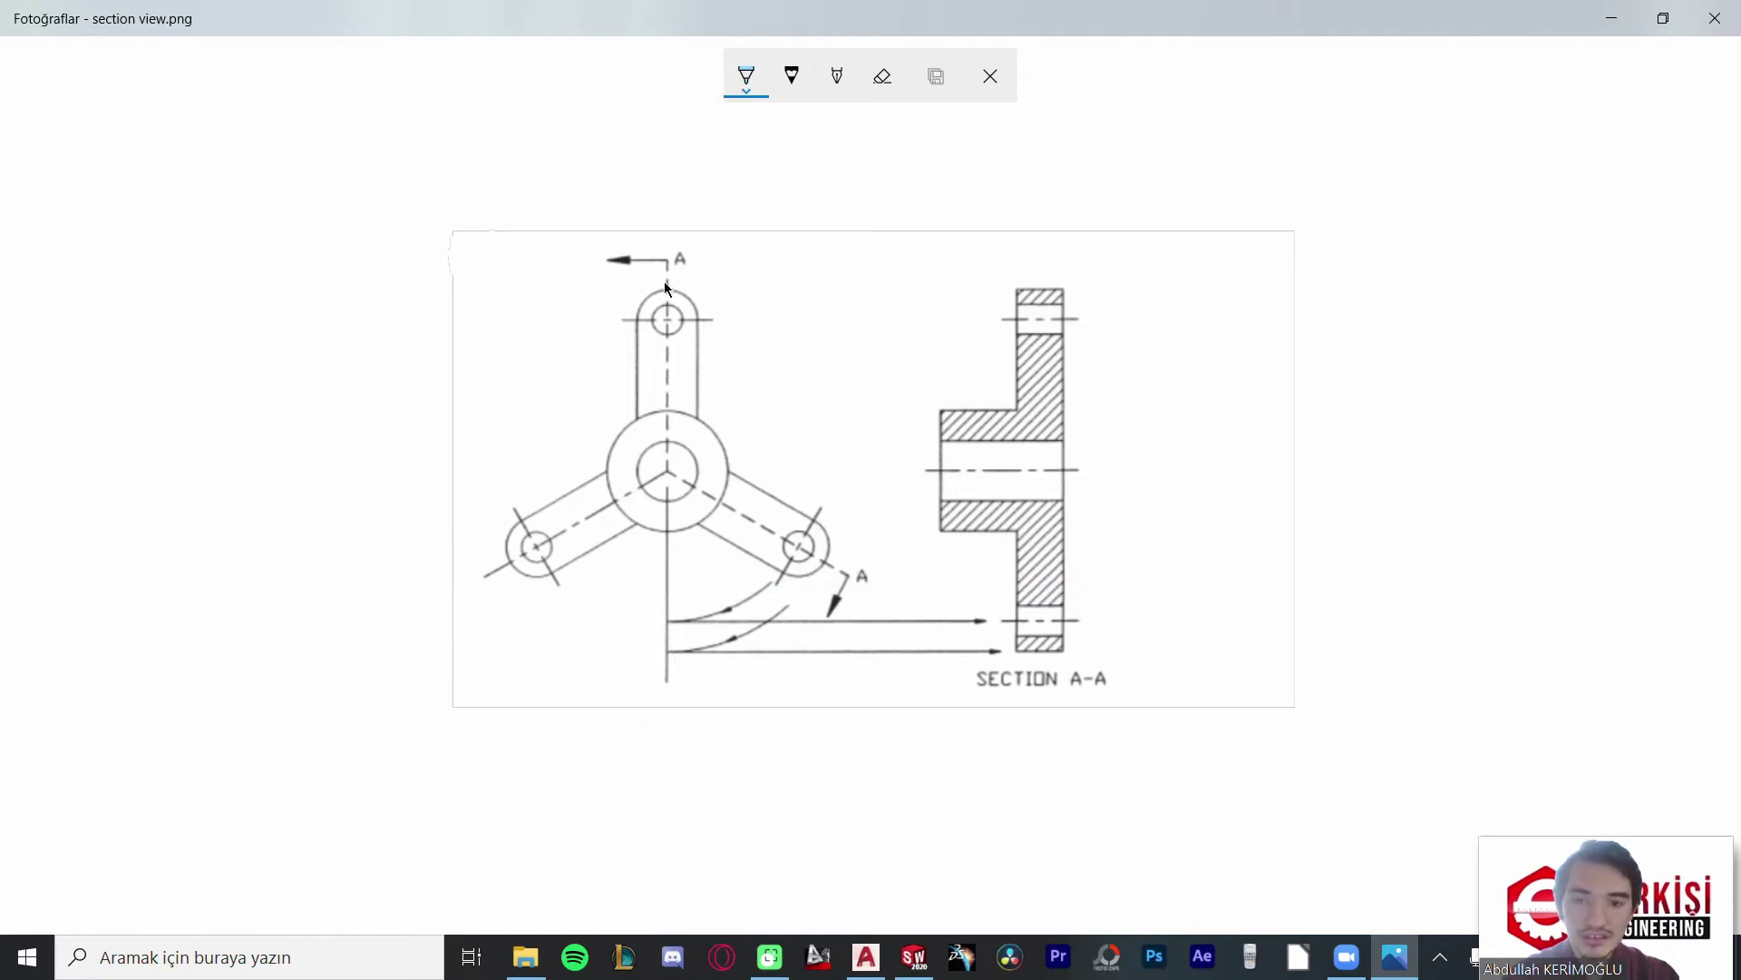
# Step: Trace the bent A-A cutting line from the upper to lower arrow, then clear it
pyautogui.moveTo(663, 268); pyautogui.dragTo(672, 339)
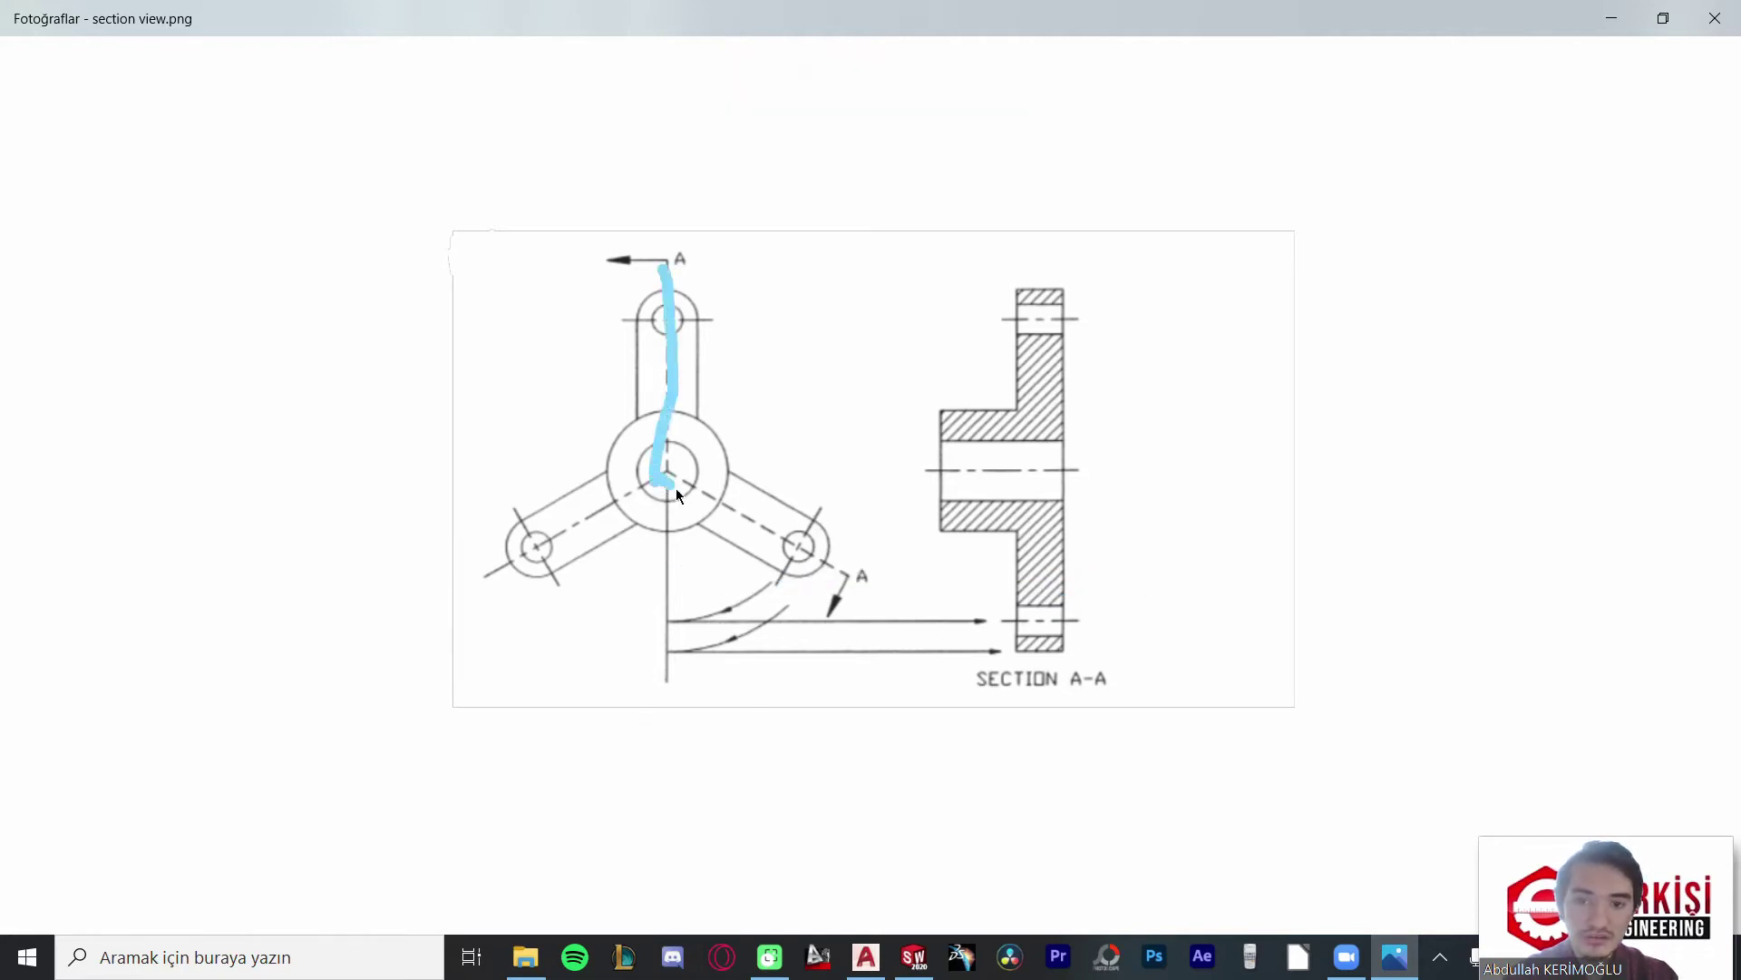
pyautogui.moveTo(654, 483); pyautogui.dragTo(851, 580)
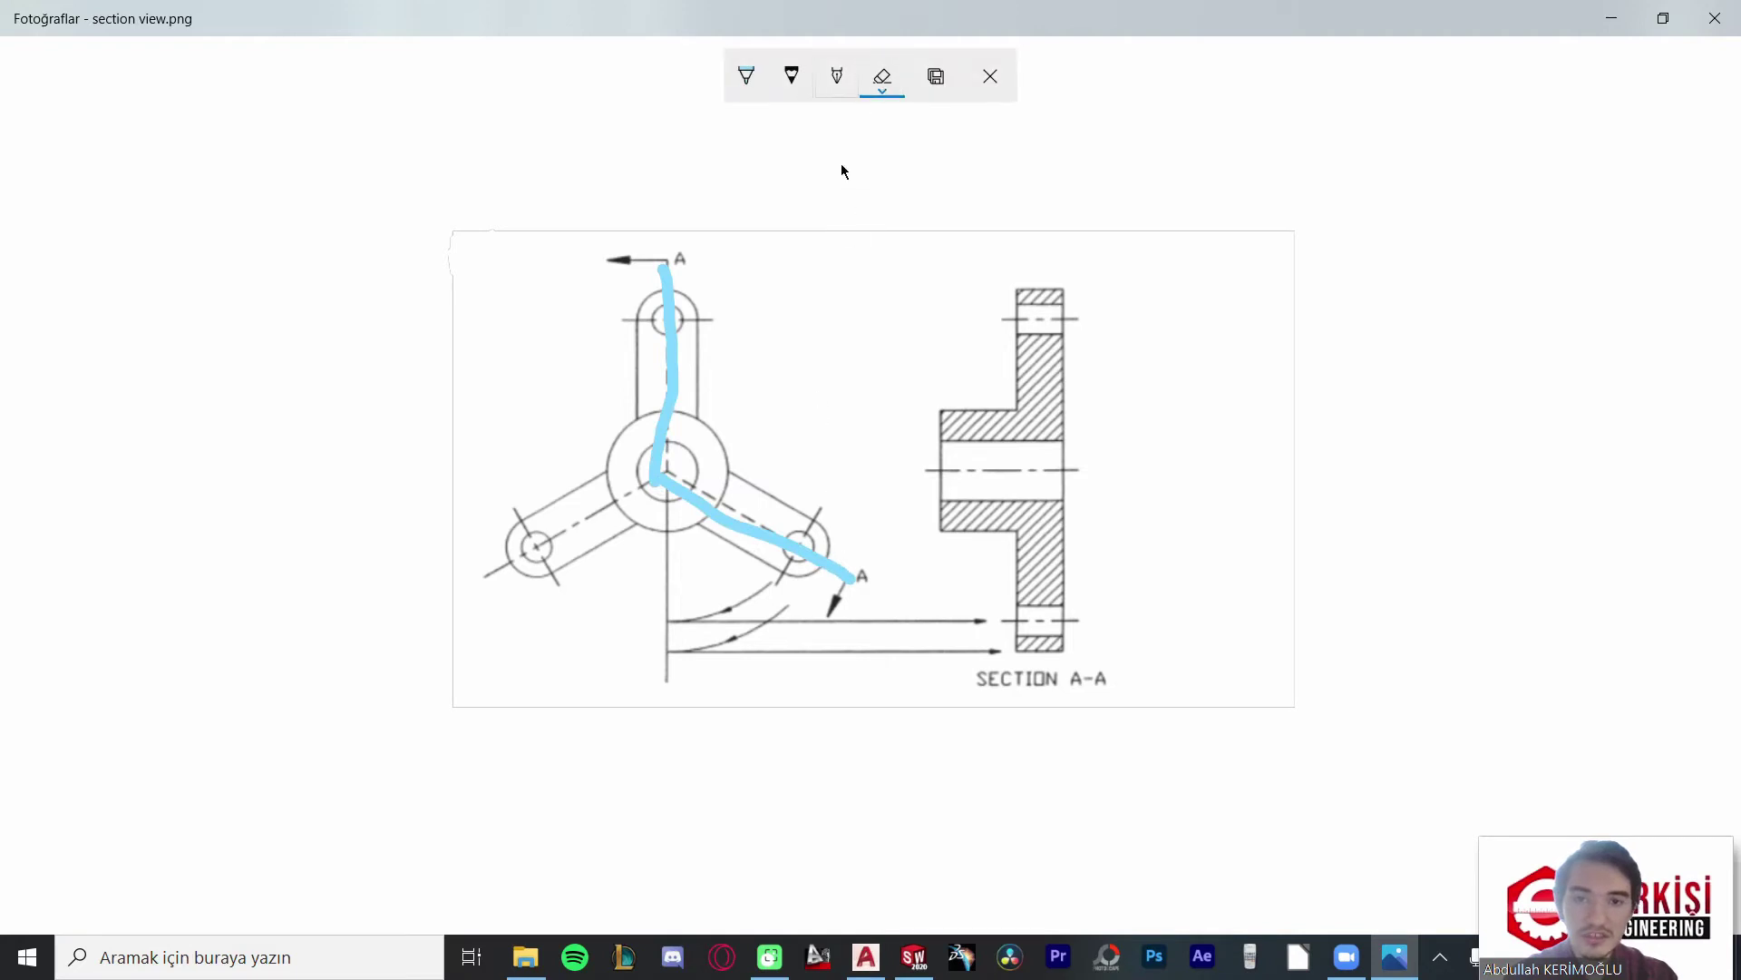
pyautogui.click(731, 528)
pyautogui.click(746, 76)
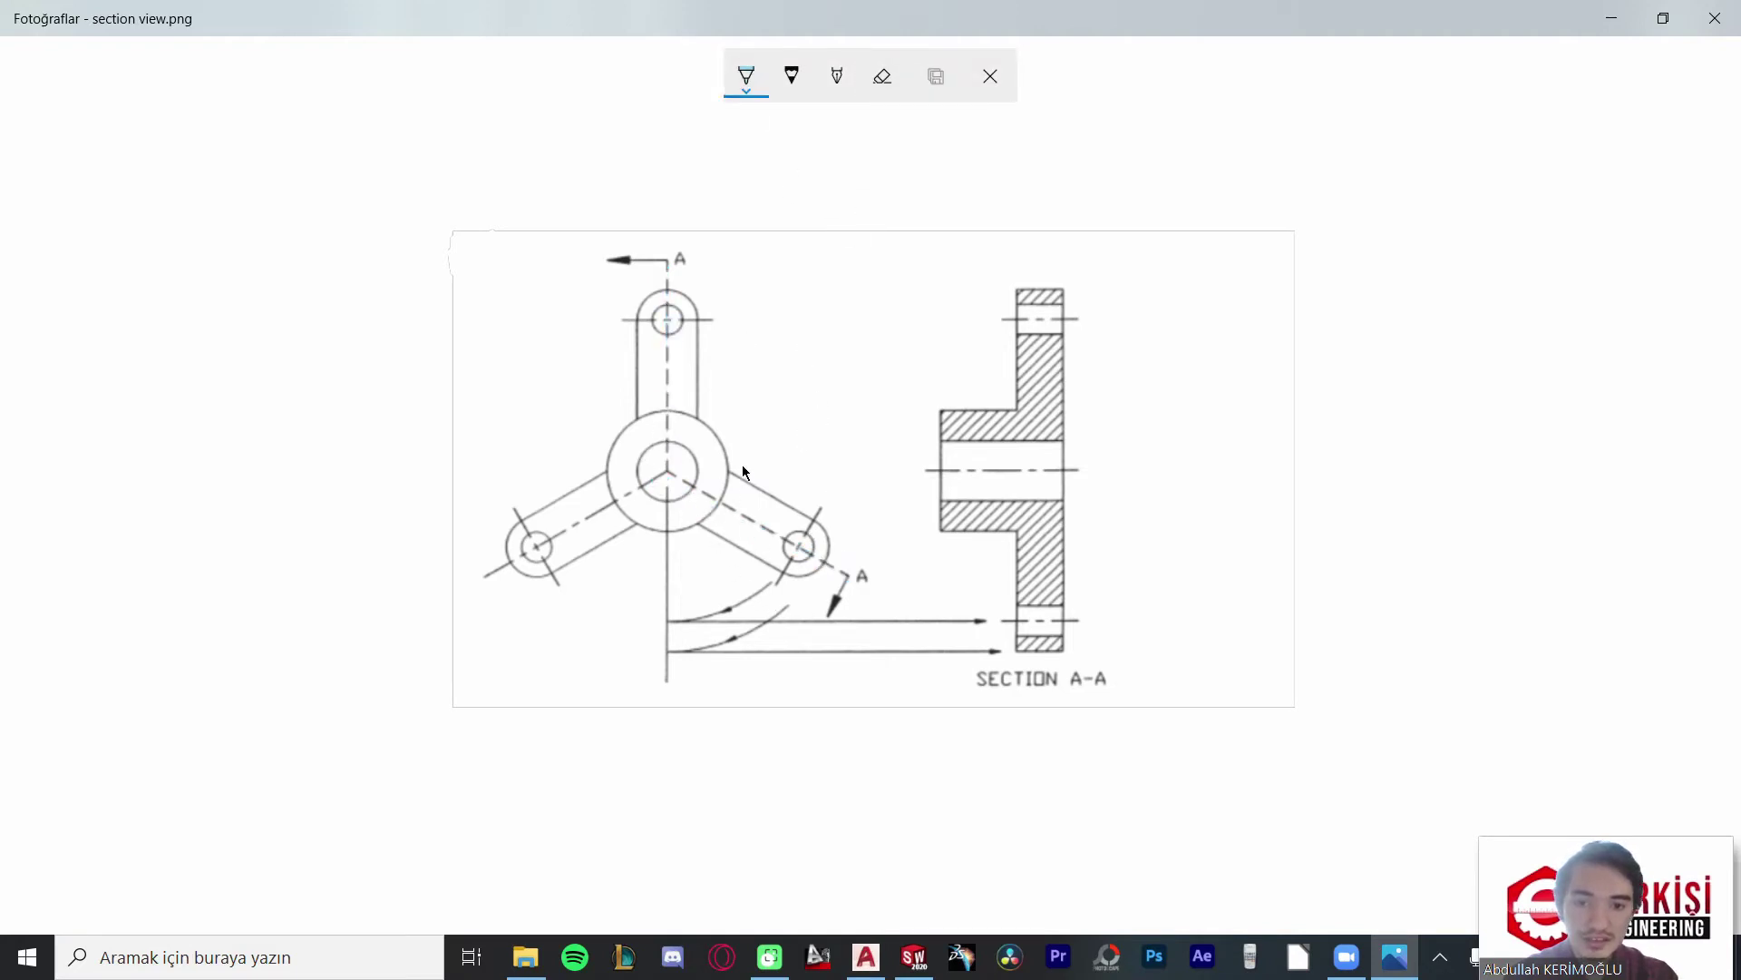
pyautogui.moveTo(743, 466); pyautogui.dragTo(723, 483)
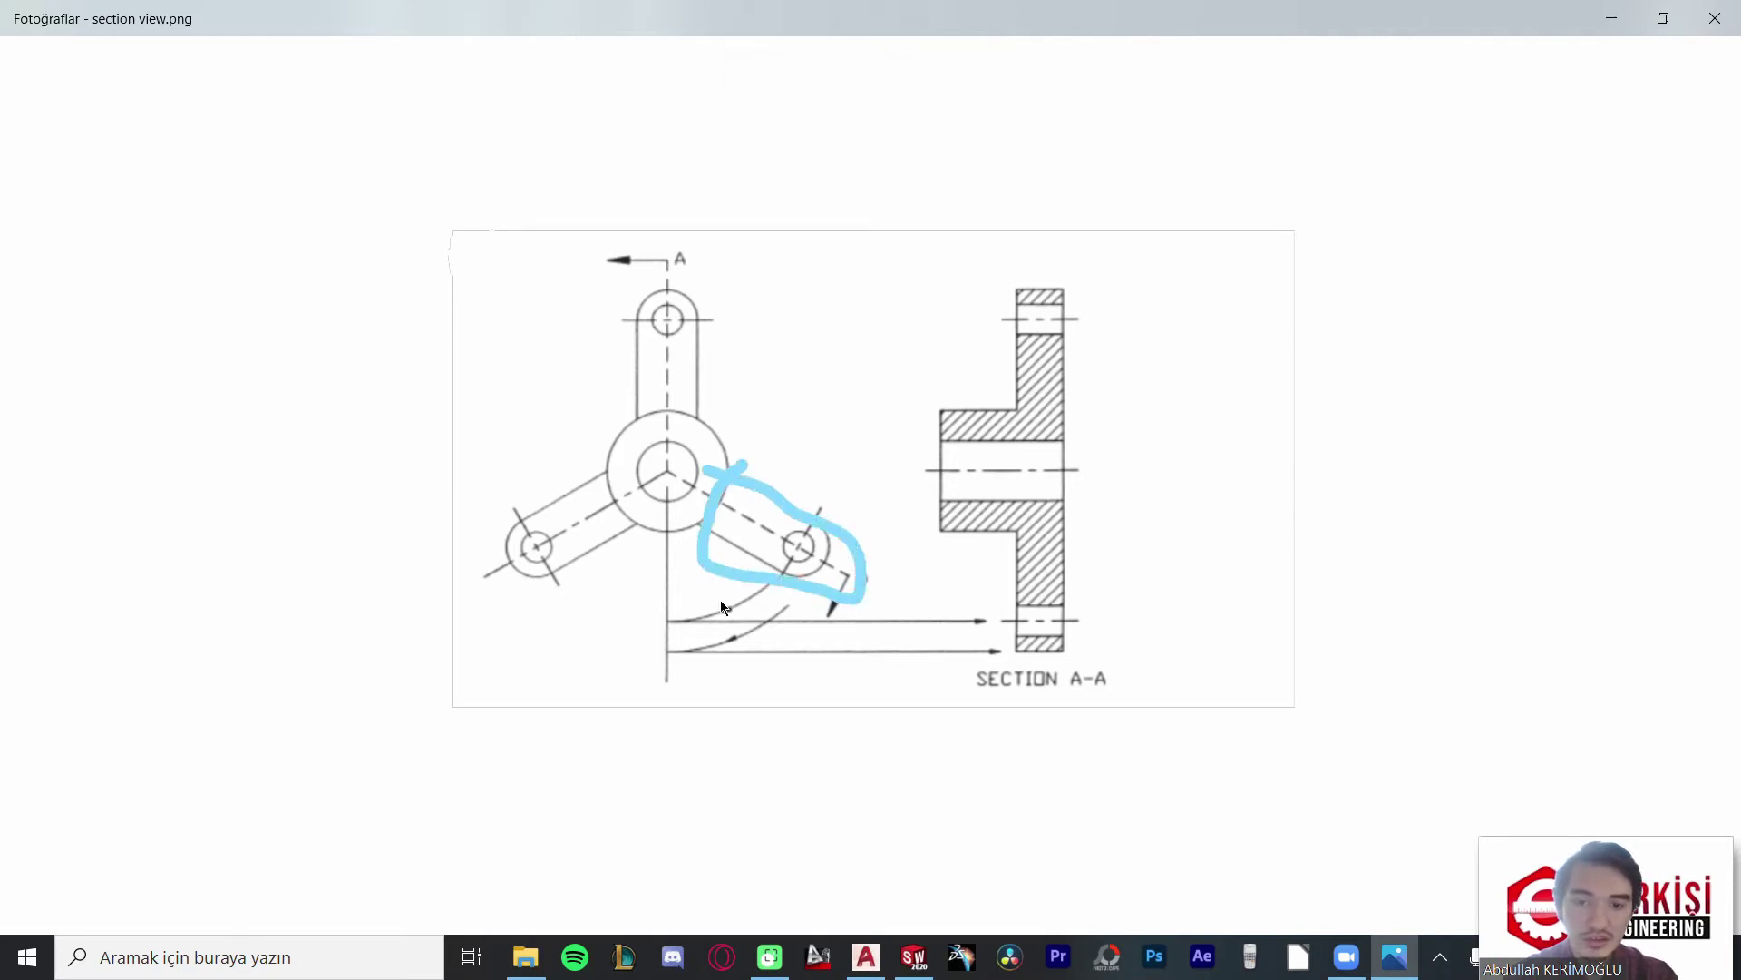
pyautogui.moveTo(791, 569); pyautogui.dragTo(670, 653)
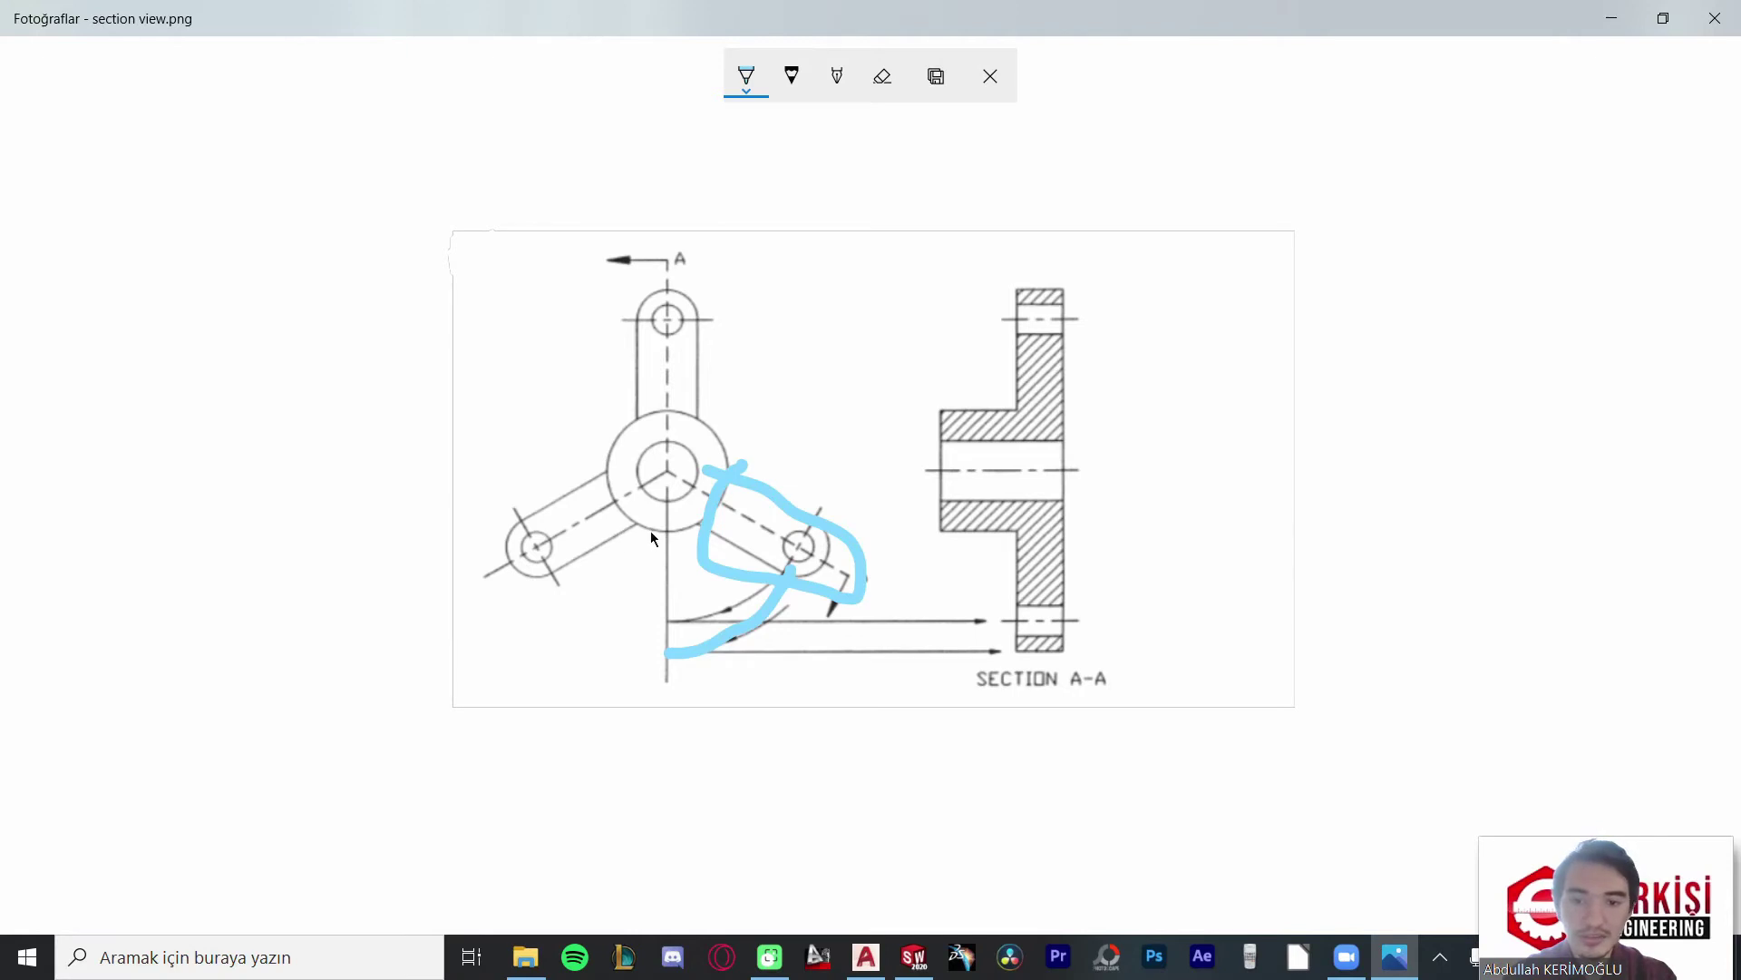
pyautogui.moveTo(644, 521)
pyautogui.mouseDown()
pyautogui.moveTo(653, 669)
pyautogui.moveTo(686, 626)
pyautogui.mouseUp()
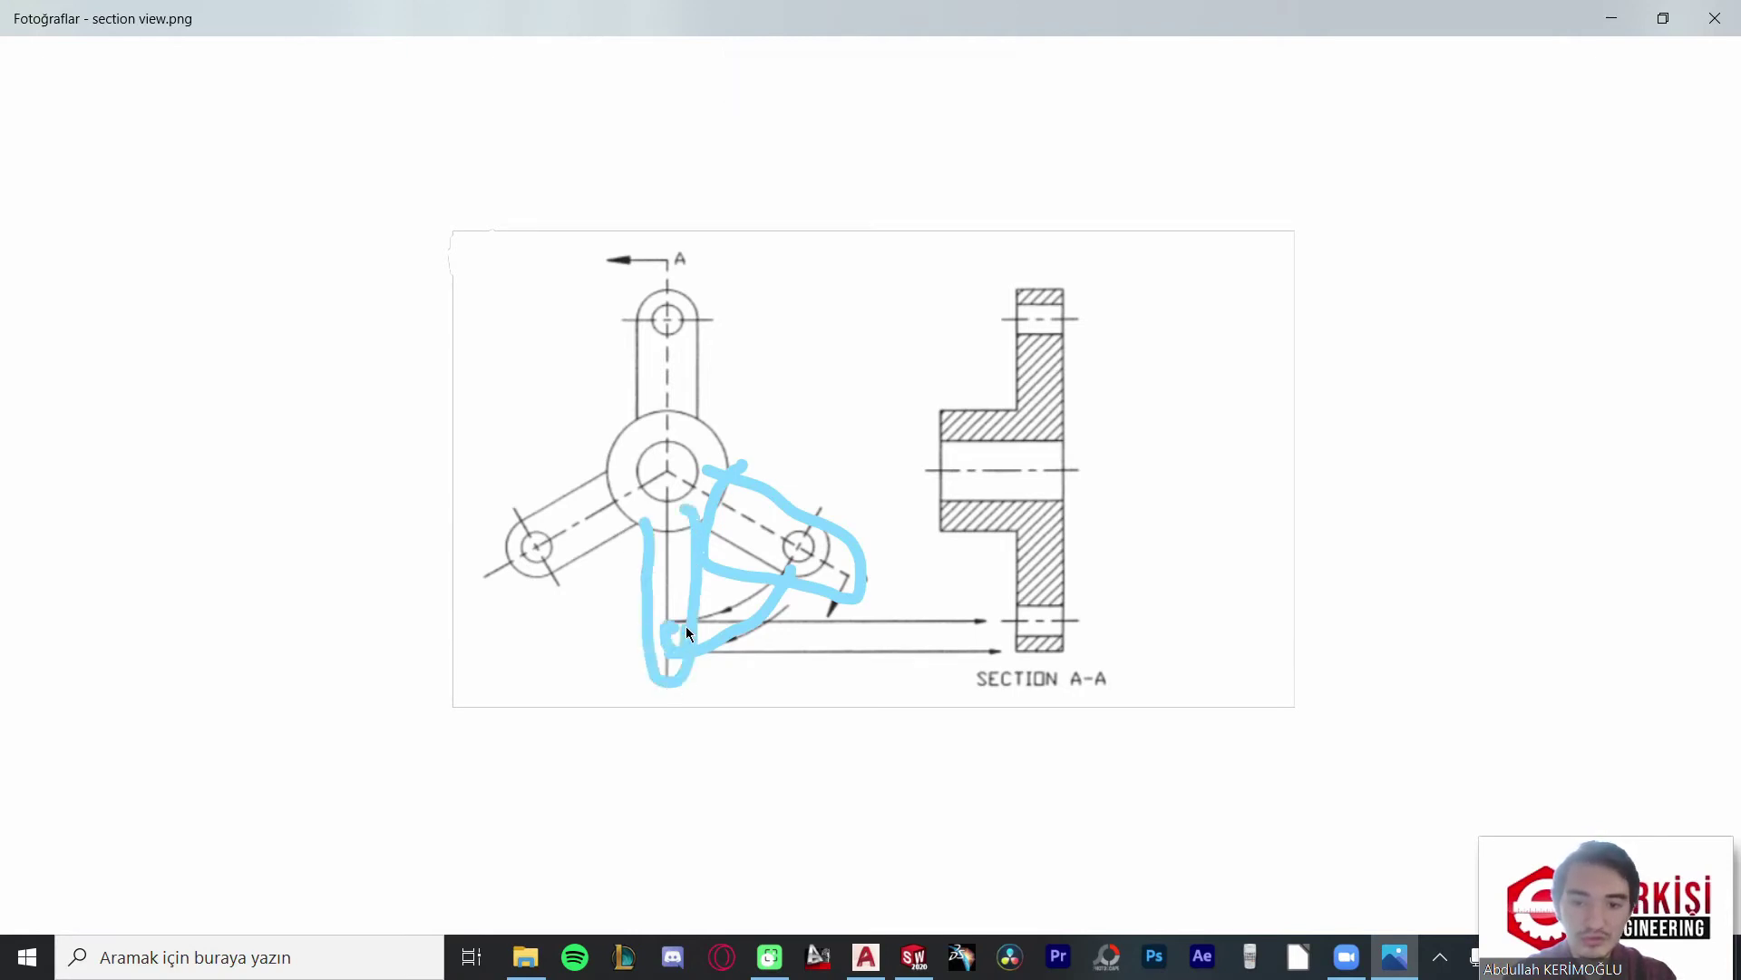
pyautogui.click(881, 75)
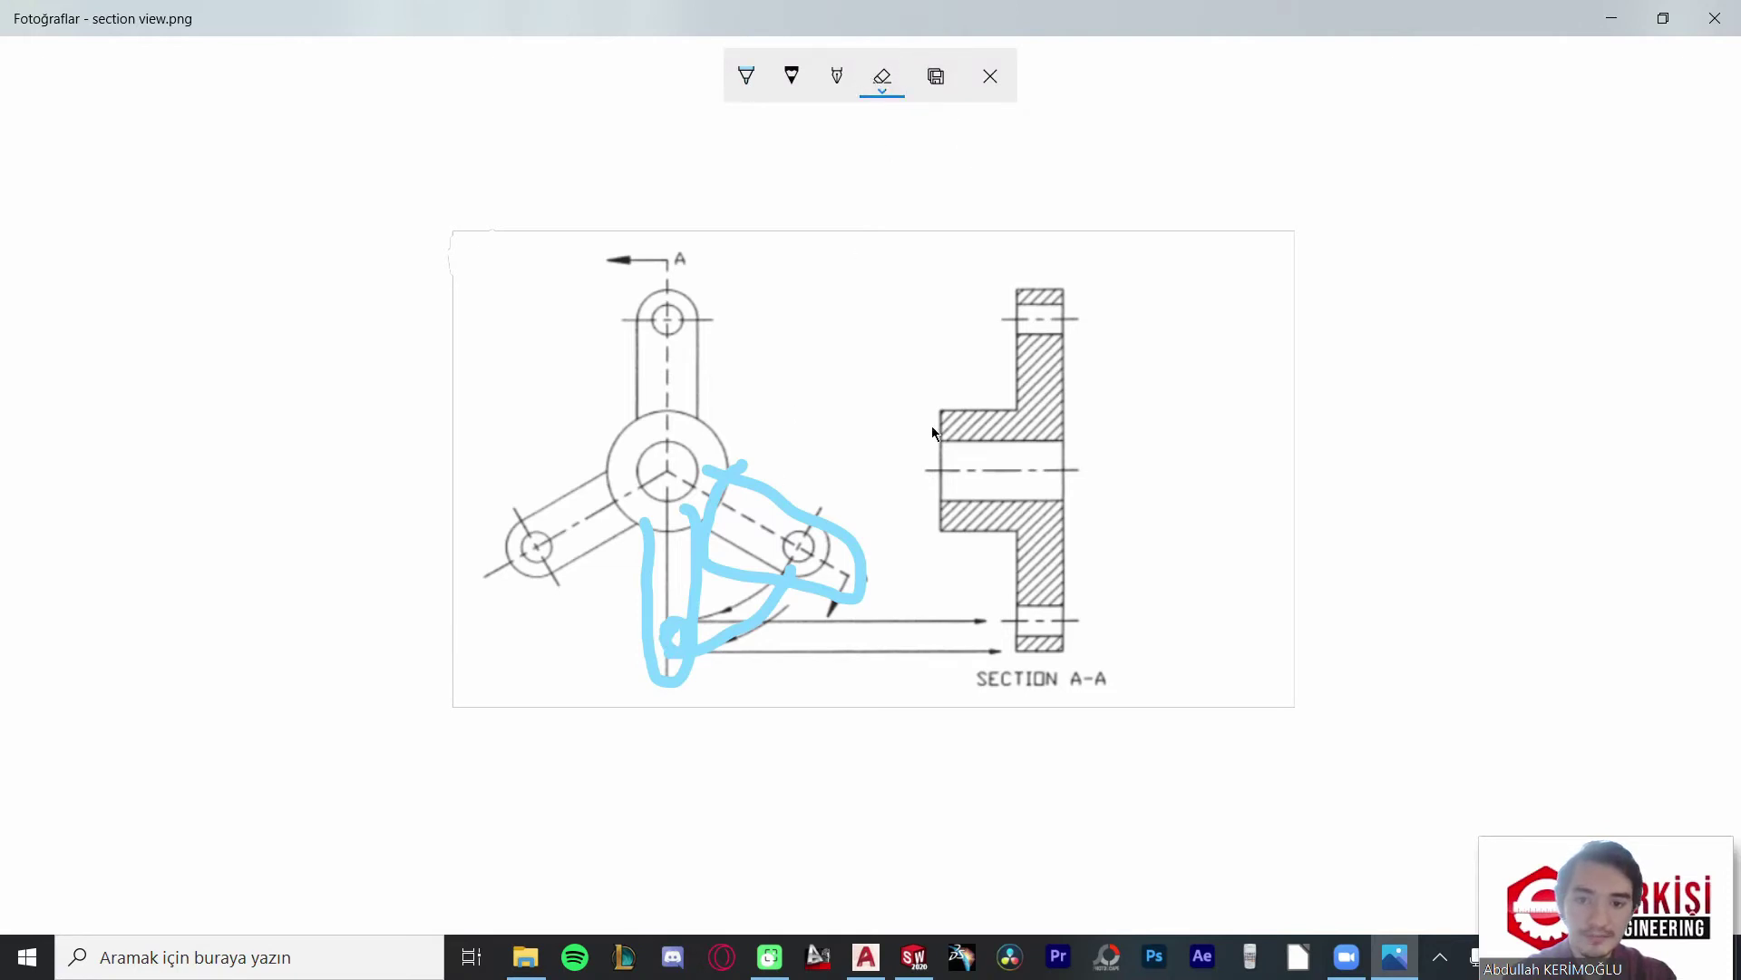
pyautogui.moveTo(857, 558); pyautogui.dragTo(750, 684)
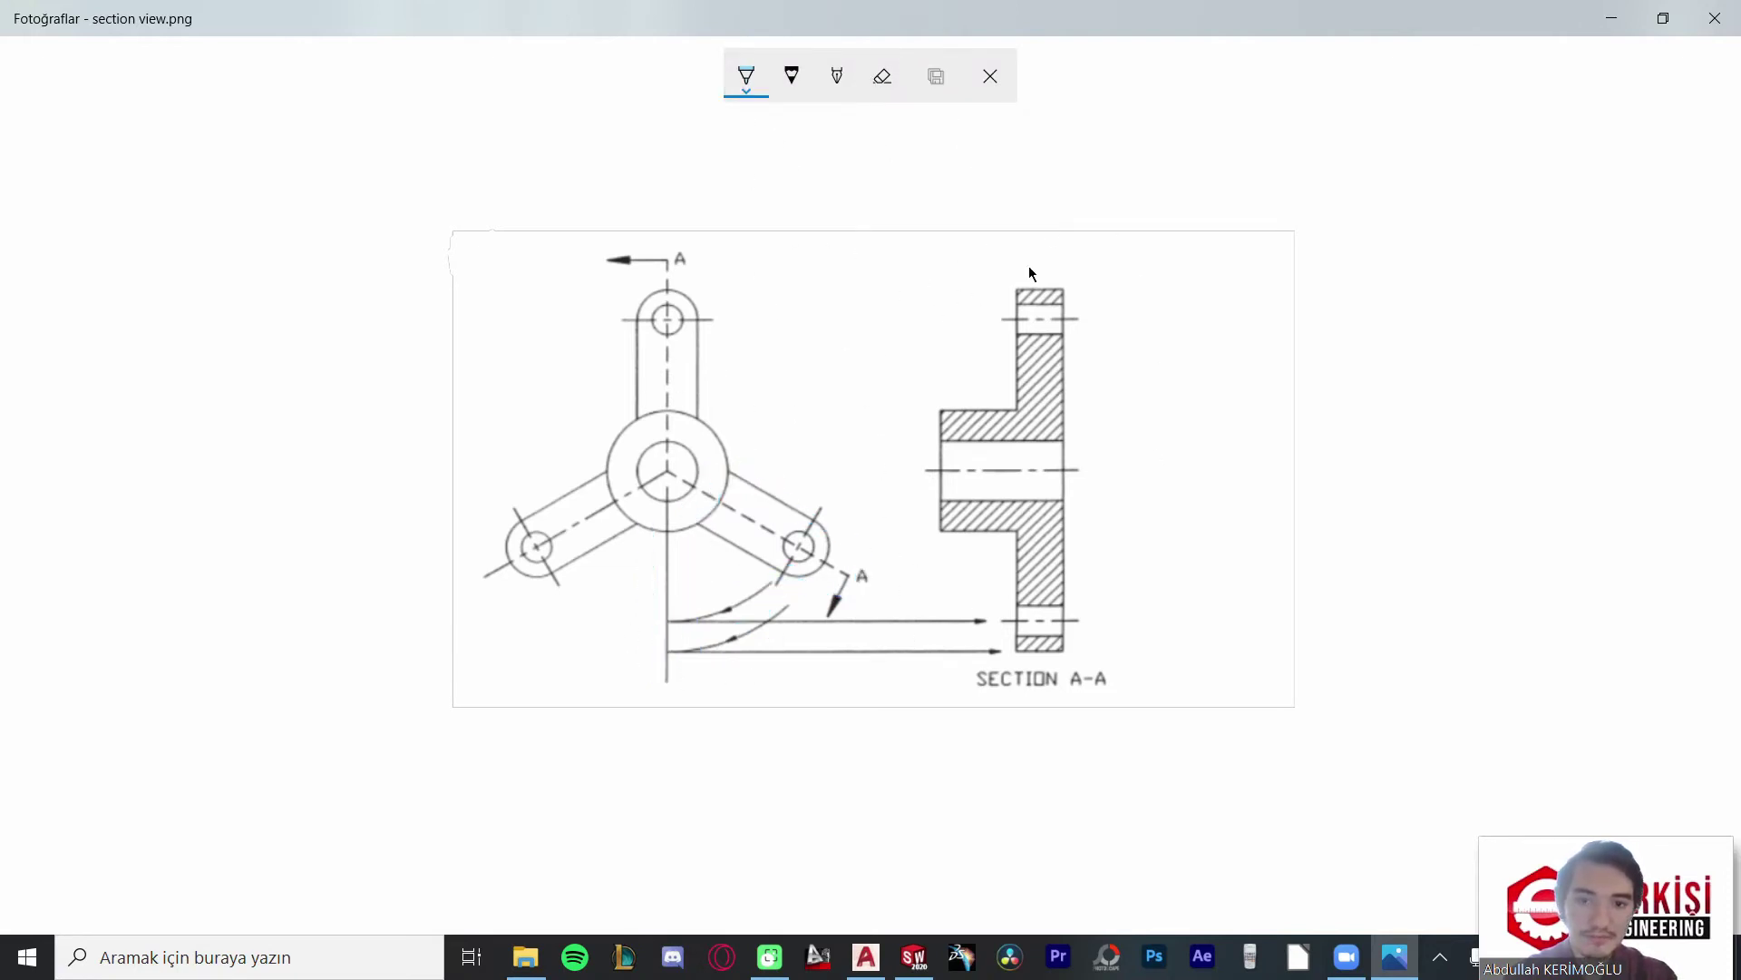
# Step: Circle the SECTION A-A view and link and mark the A arrows in ink
pyautogui.moveTo(1028, 267)
pyautogui.mouseDown()
pyautogui.moveTo(878, 656)
pyautogui.moveTo(1134, 519)
pyautogui.moveTo(1038, 265)
pyautogui.mouseUp()
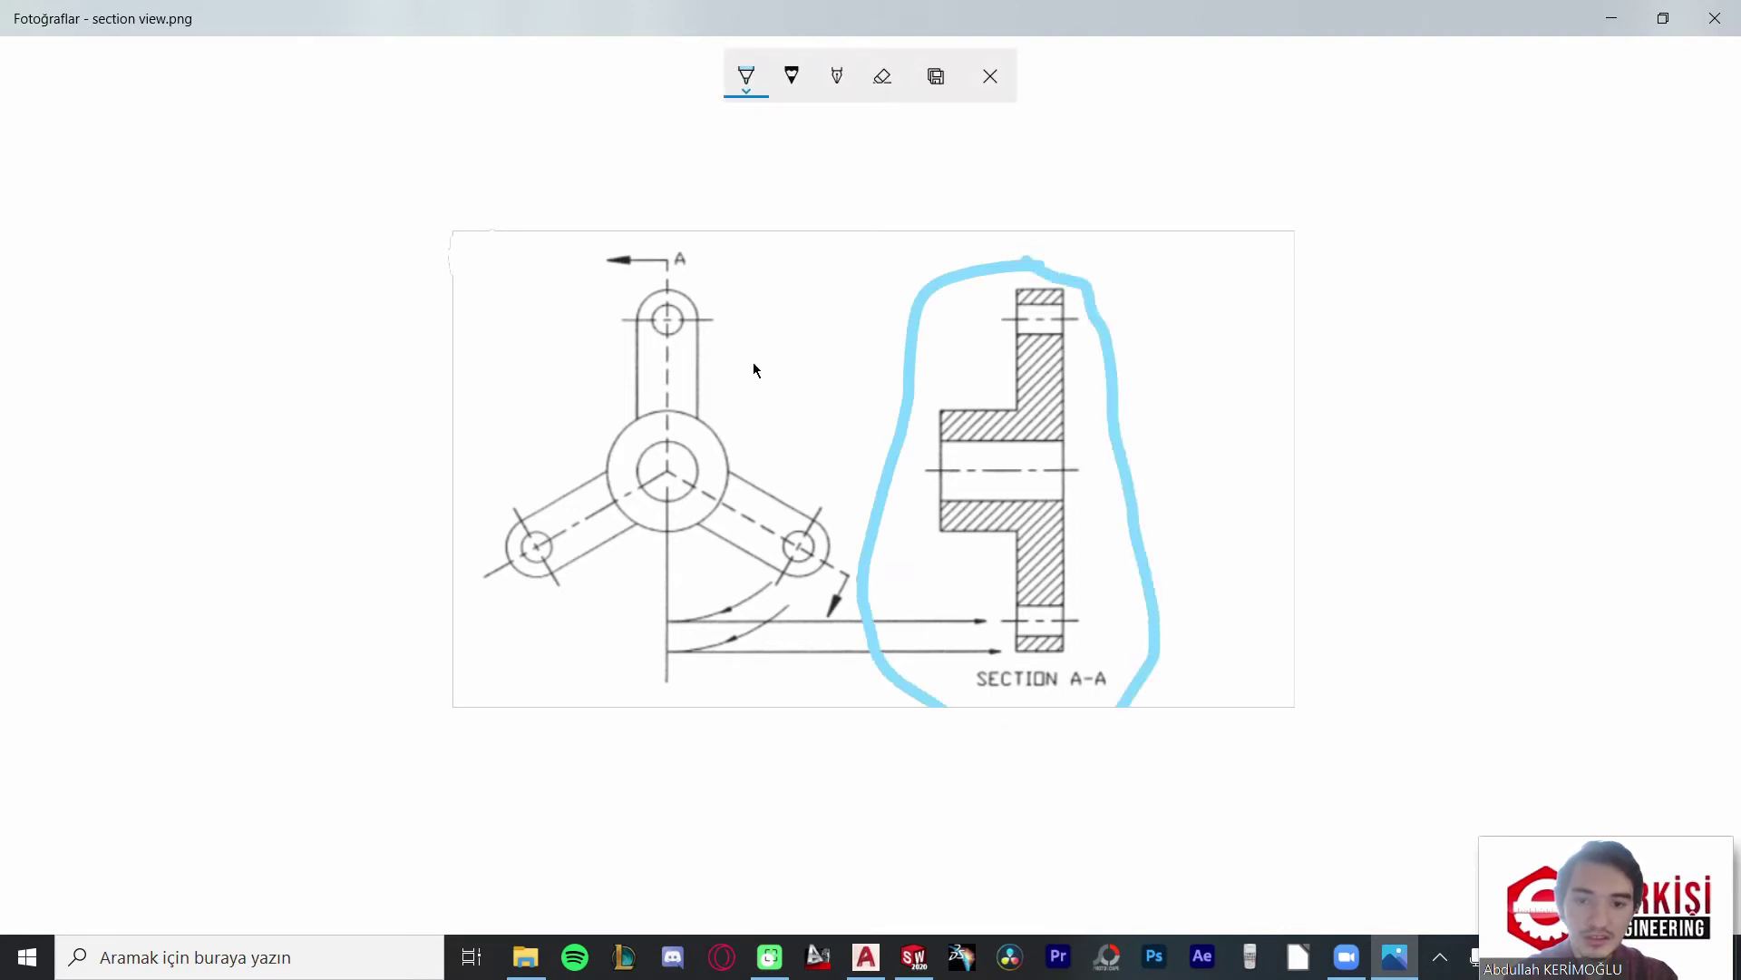
pyautogui.moveTo(663, 277); pyautogui.dragTo(1012, 292)
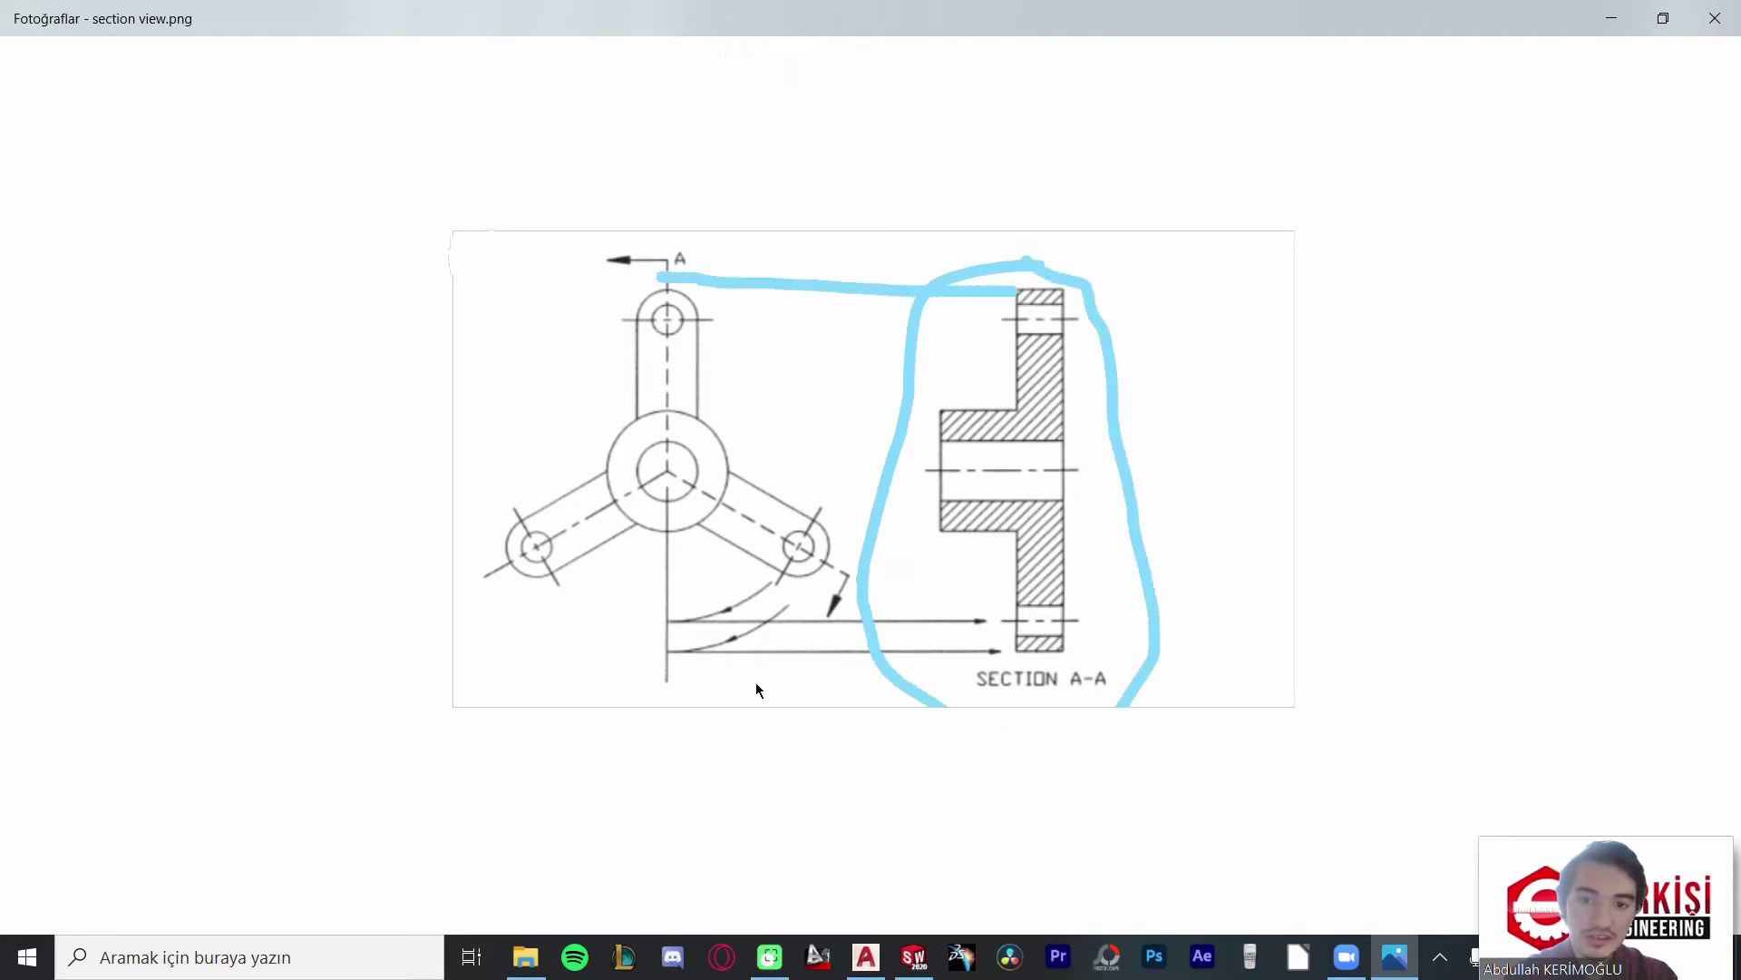
pyautogui.moveTo(822, 558); pyautogui.dragTo(816, 601)
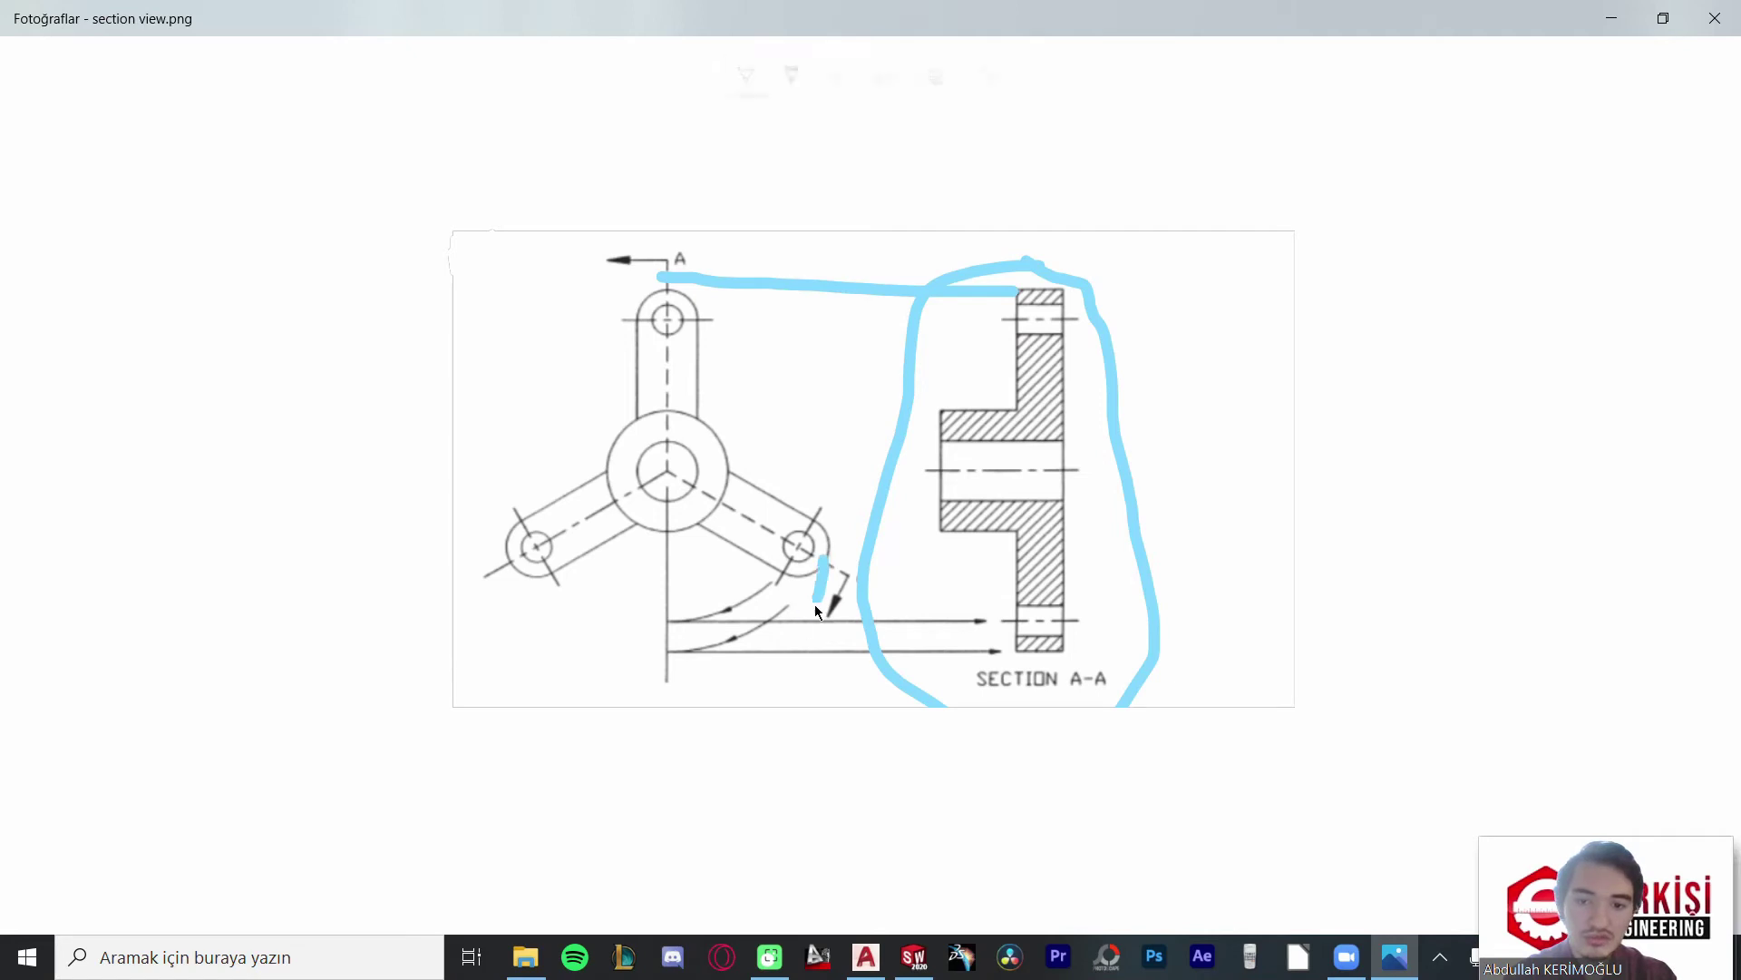
pyautogui.moveTo(677, 660); pyautogui.dragTo(666, 661)
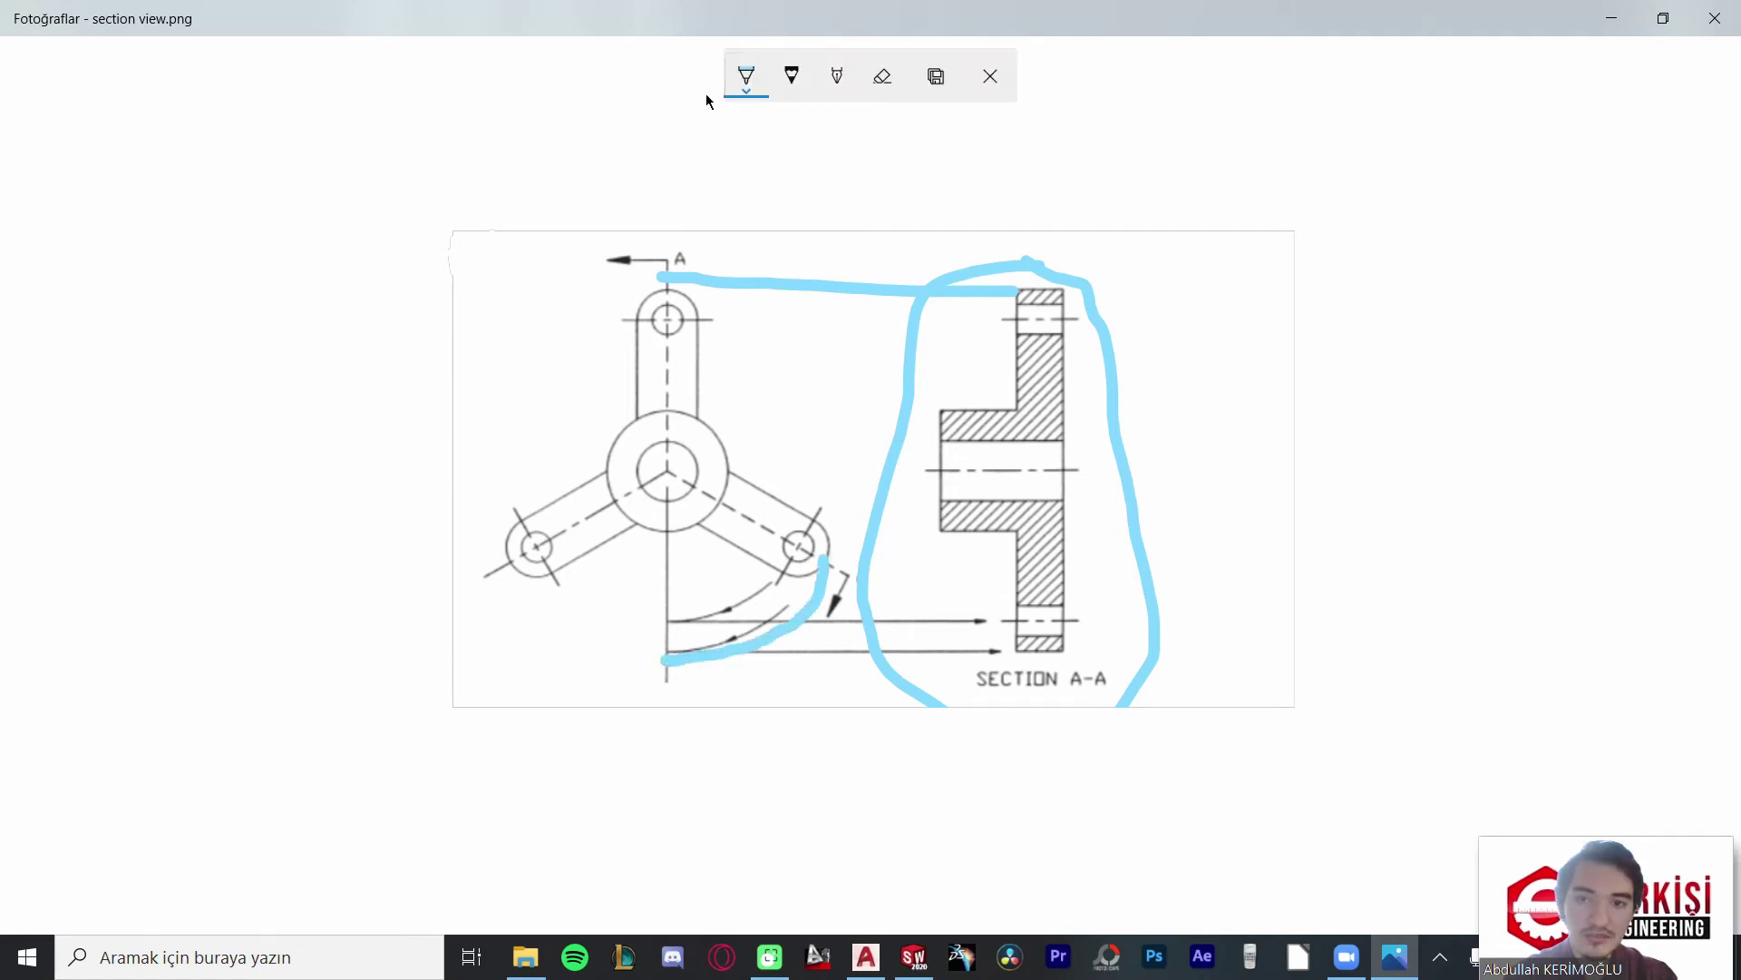
# Step: Switch the ink colour to red, draw along the lower projection line, then erase all marks
pyautogui.click(746, 76)
pyautogui.click(657, 234)
pyautogui.moveTo(665, 655); pyautogui.dragTo(735, 655)
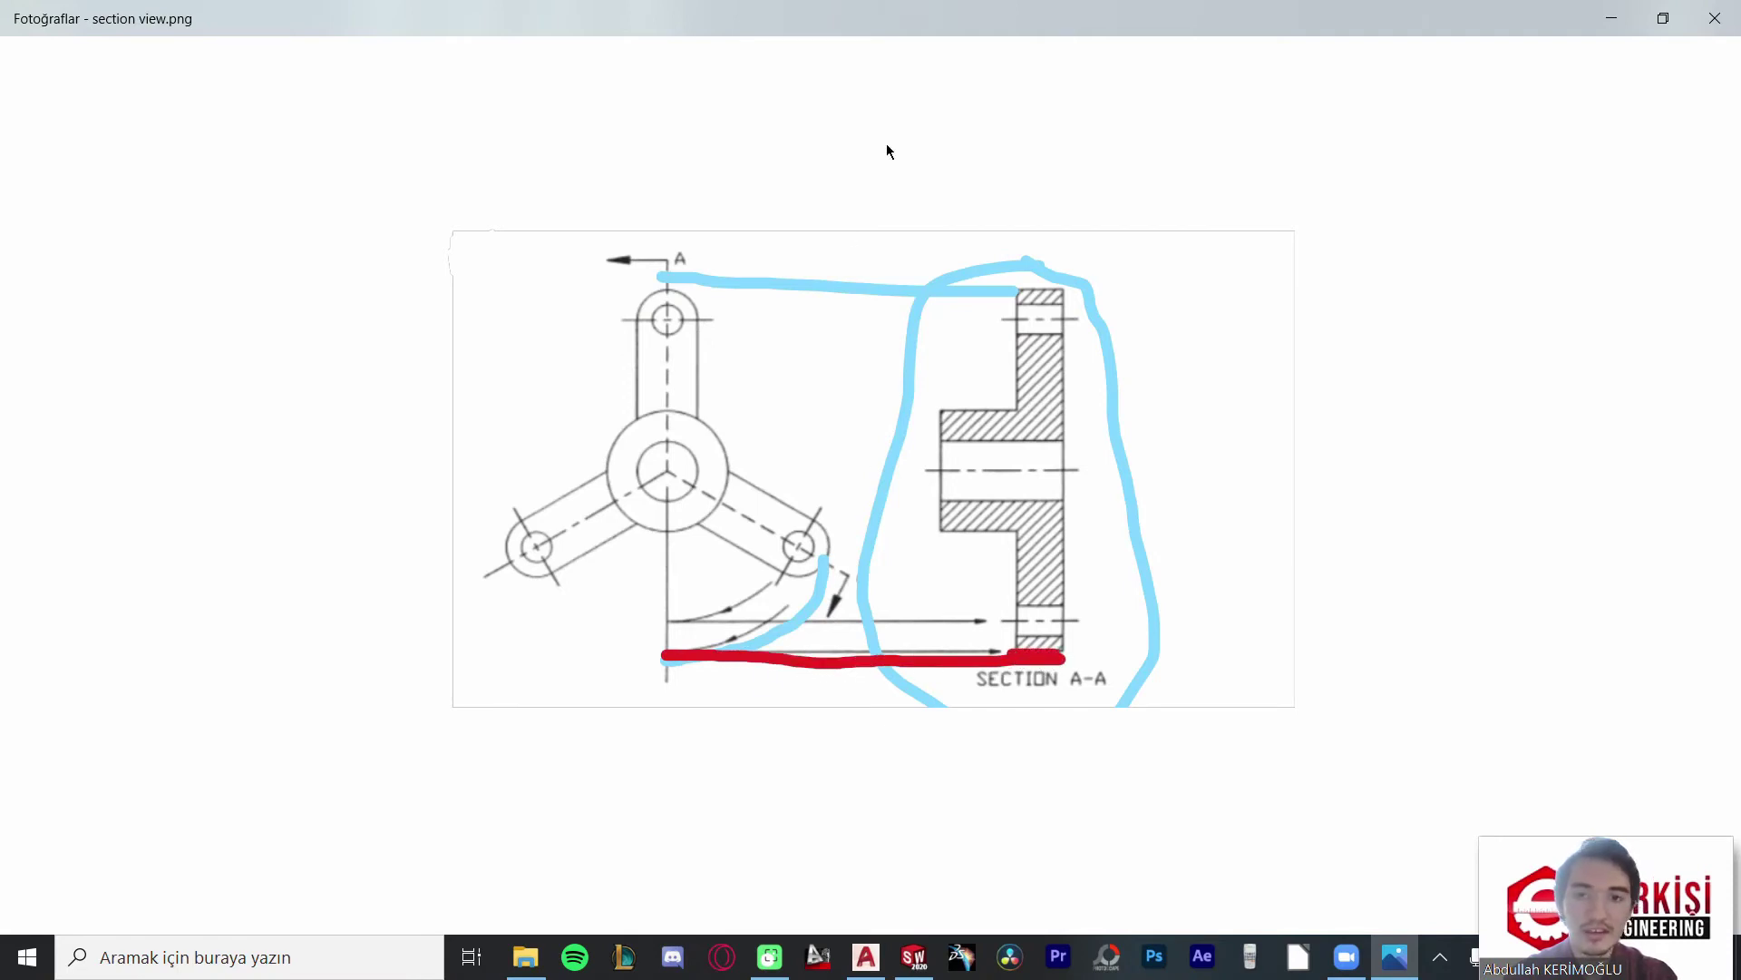
pyautogui.click(881, 76)
pyautogui.moveTo(968, 264); pyautogui.dragTo(722, 673)
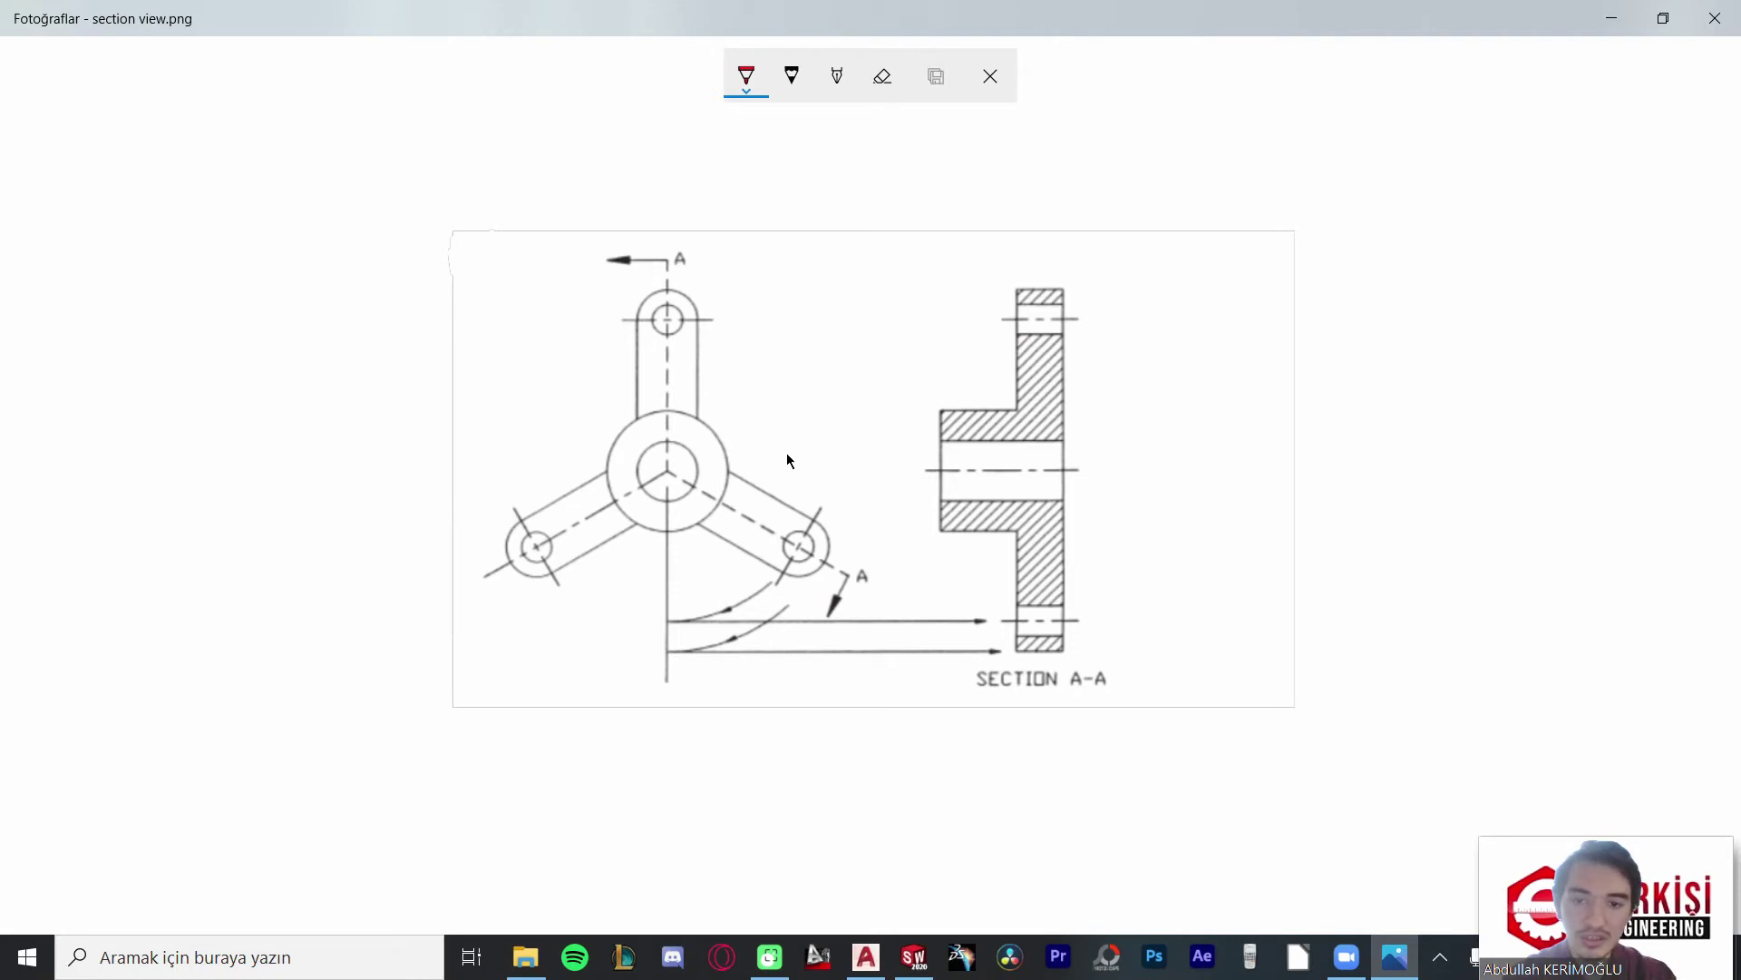
# Step: Draw red lines through the part and around the lower-right arm, then erase them
pyautogui.moveTo(728, 440); pyautogui.dragTo(771, 587)
pyautogui.moveTo(660, 241); pyautogui.dragTo(679, 705)
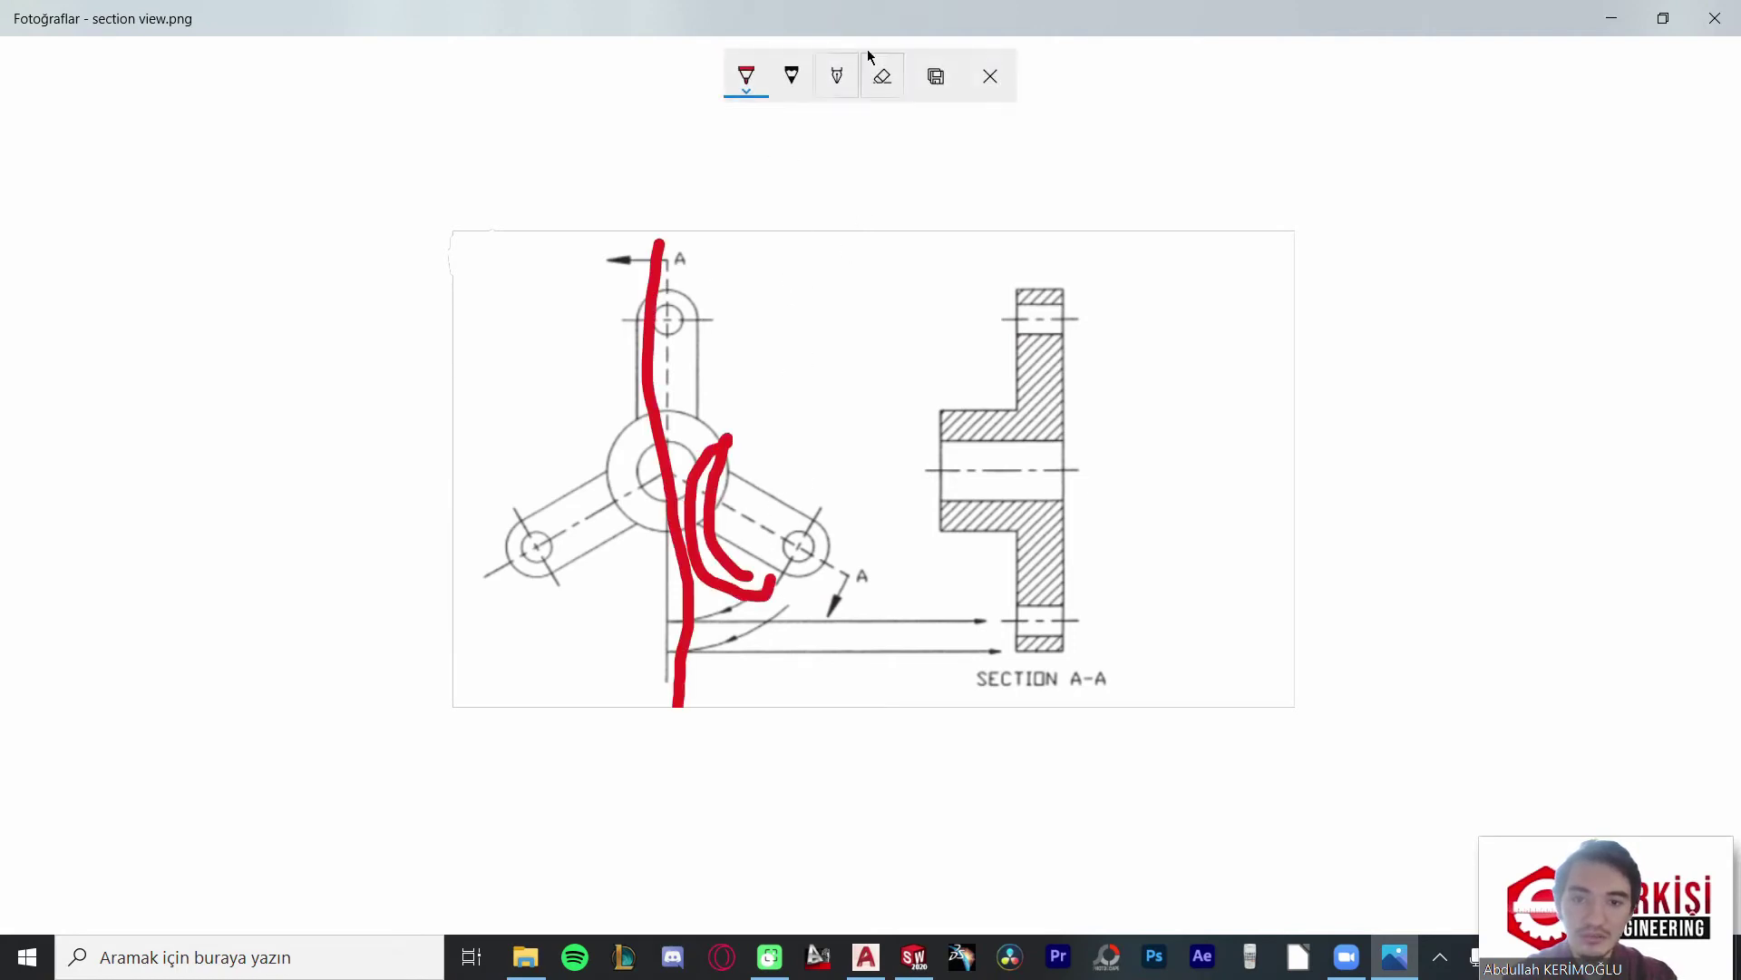
pyautogui.click(881, 76)
pyautogui.moveTo(733, 427); pyautogui.dragTo(651, 427)
pyautogui.click(745, 76)
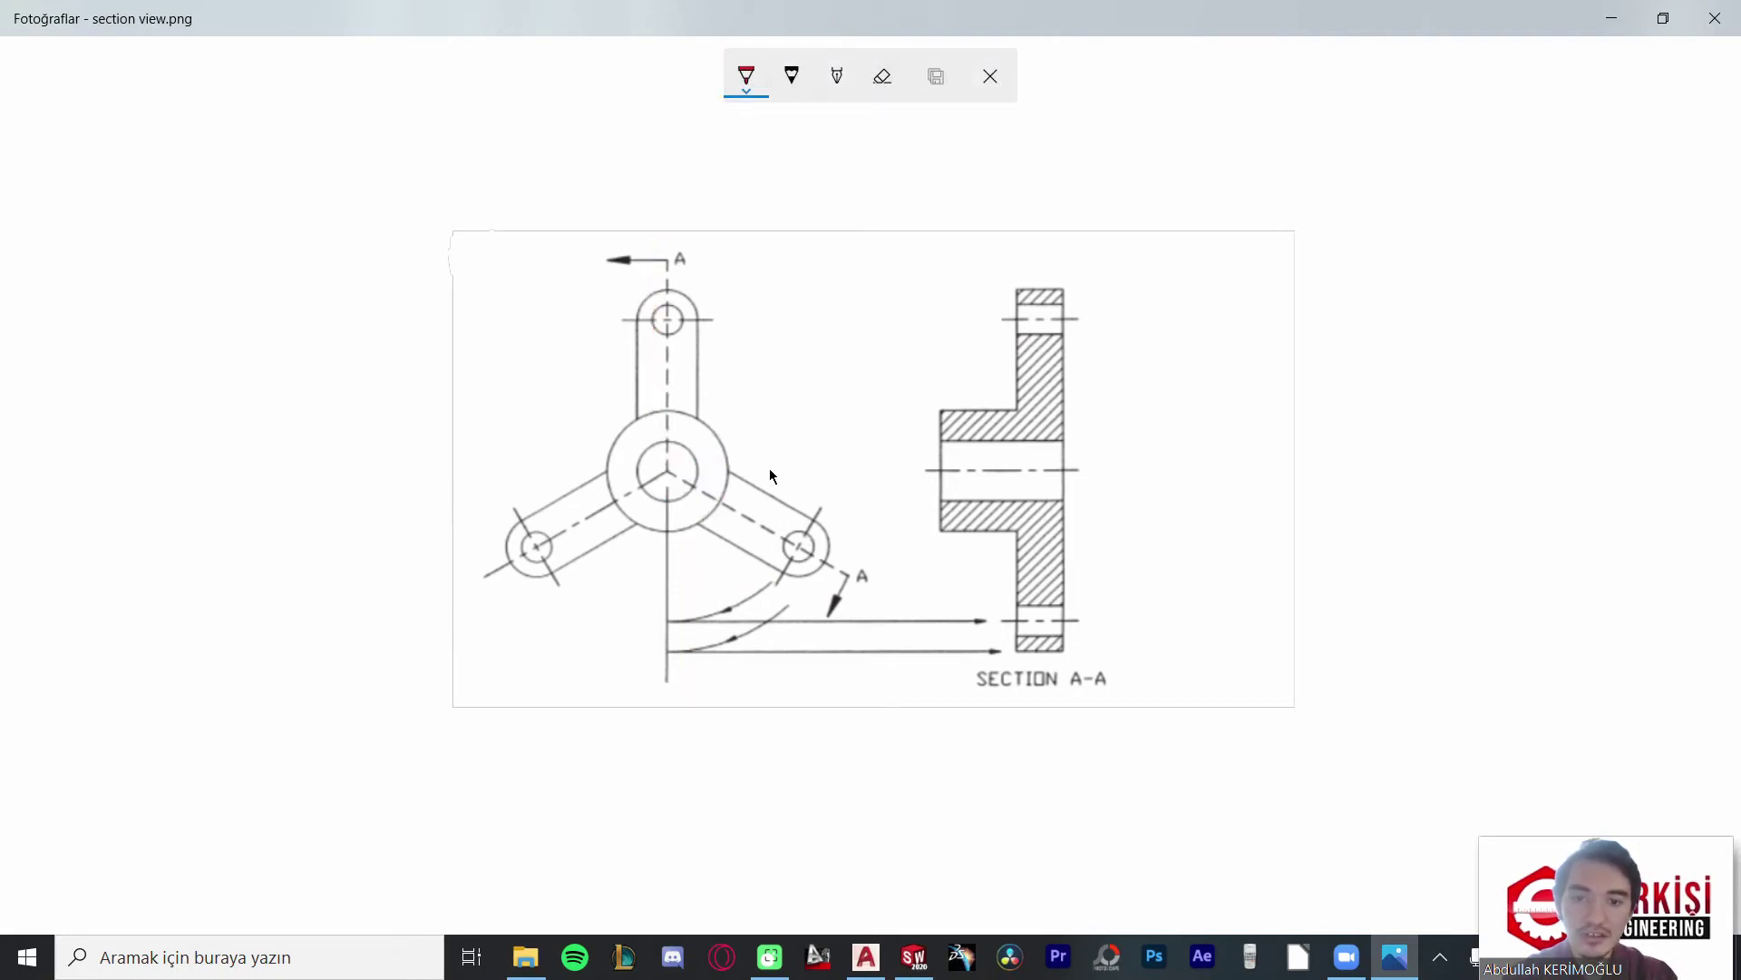
# Step: Circle the lower-right arm hole in red, erase it, close the ink tools, and switch to SOLIDWORKS
pyautogui.moveTo(762, 462)
pyautogui.mouseDown()
pyautogui.moveTo(706, 557)
pyautogui.moveTo(787, 498)
pyautogui.mouseUp()
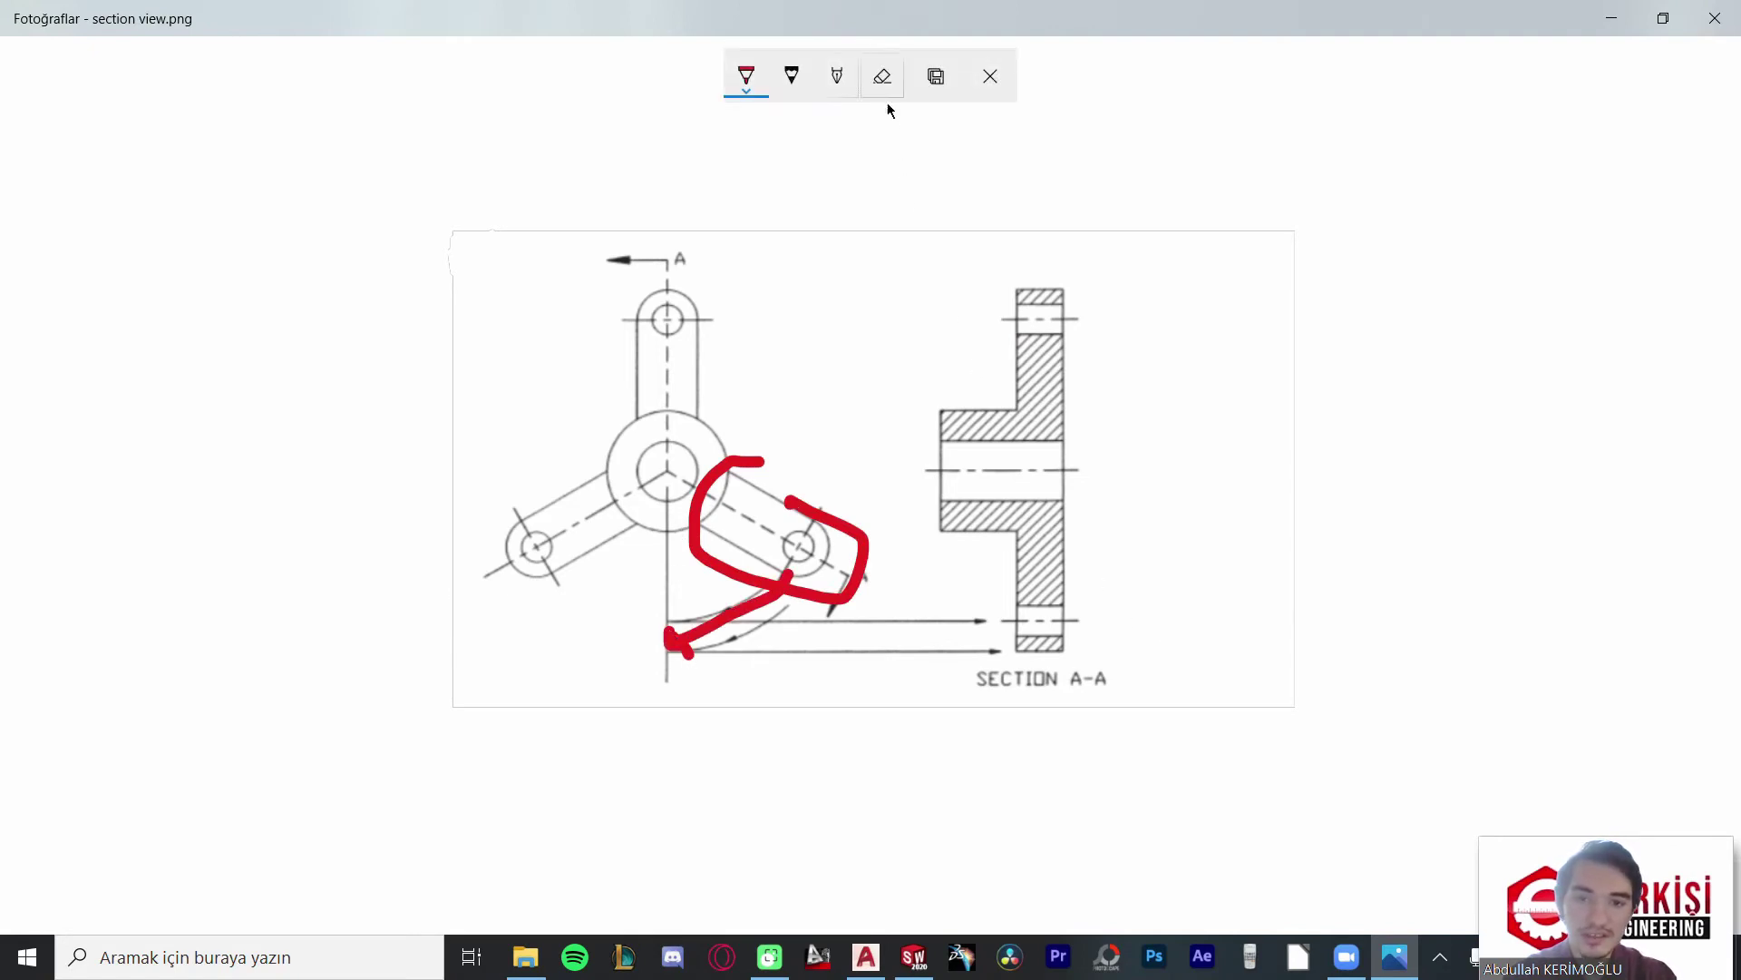
pyautogui.click(882, 76)
pyautogui.moveTo(862, 553); pyautogui.dragTo(660, 667)
pyautogui.click(990, 76)
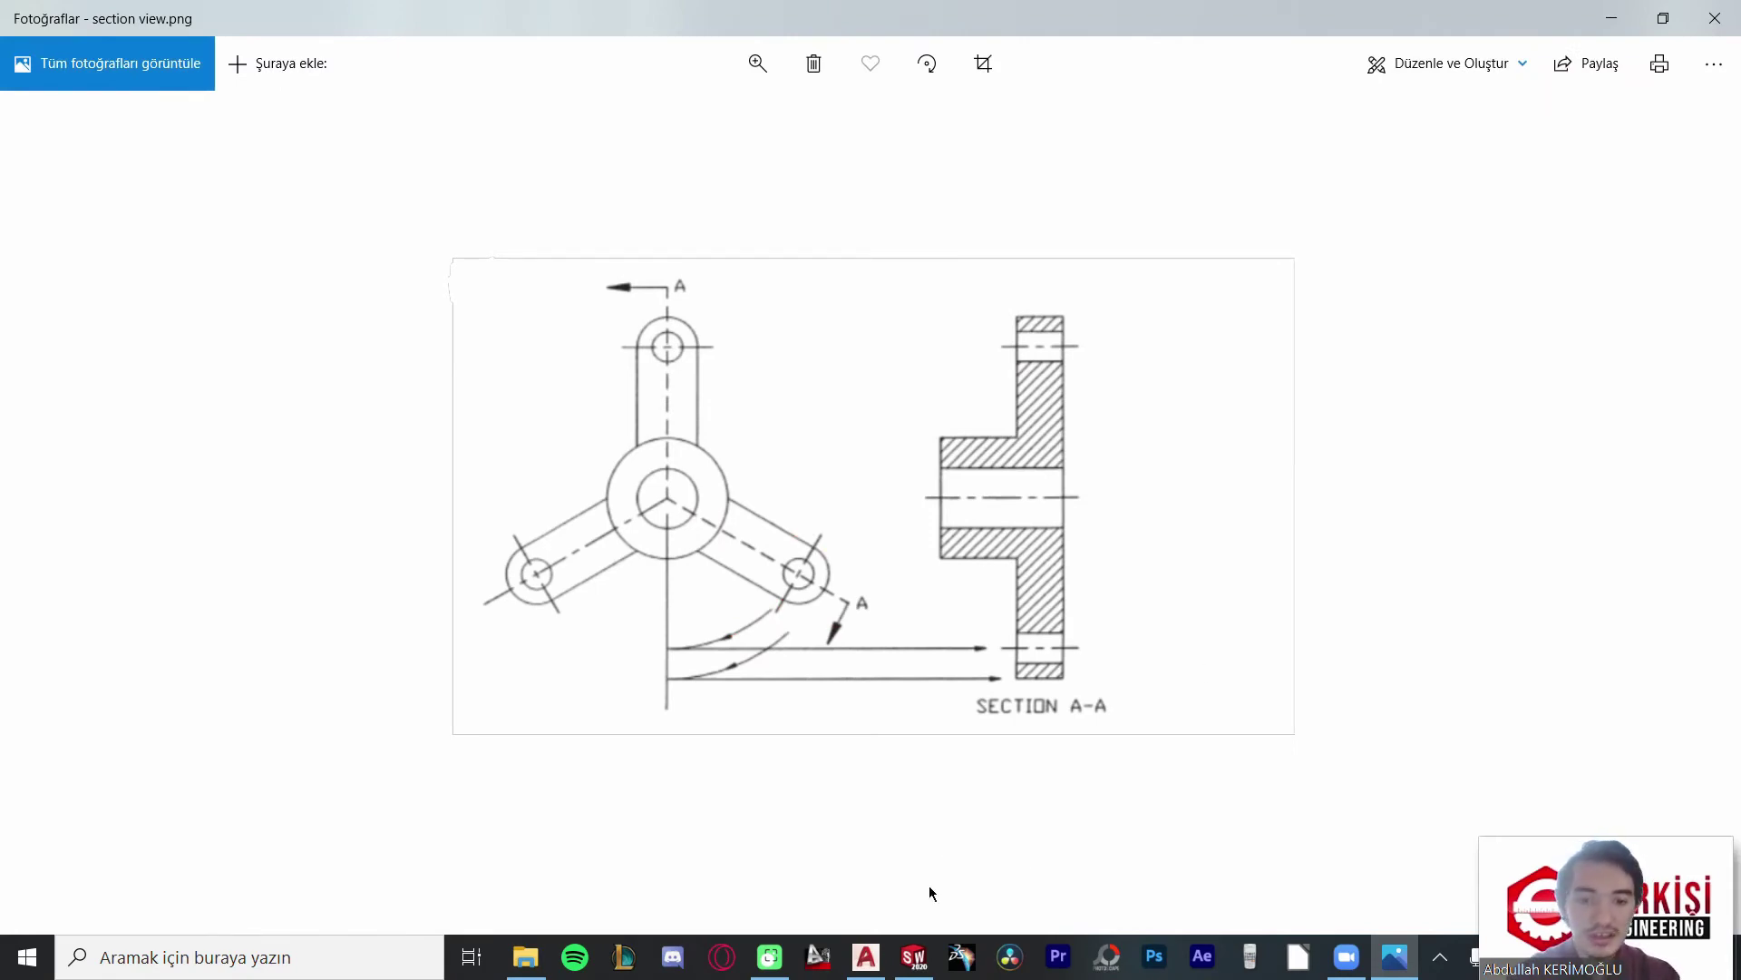
pyautogui.click(913, 957)
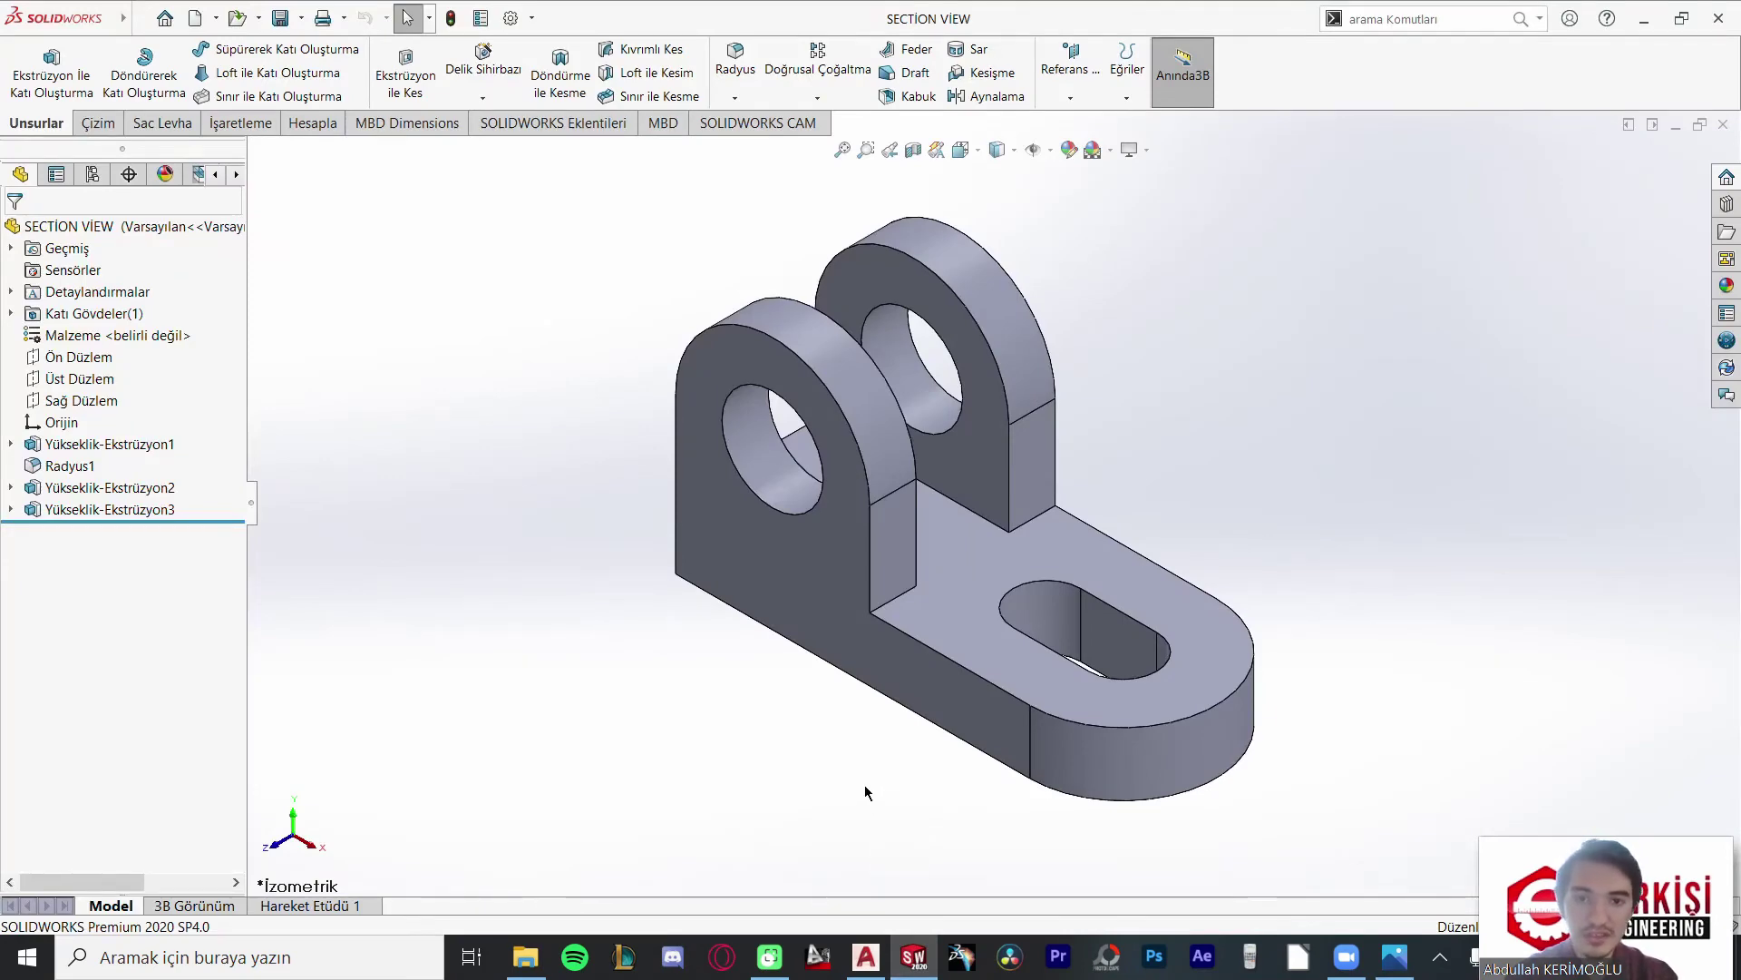
# Step: Orient the bracket Normal To Ön Düzlem and launch Section View (Kesit Görünümü)
pyautogui.moveTo(1230, 463)
pyautogui.mouseDown(button='middle')
pyautogui.moveTo(1255, 402)
pyautogui.moveTo(1220, 445)
pyautogui.moveTo(1267, 486)
pyautogui.moveTo(1025, 671)
pyautogui.moveTo(1192, 526)
pyautogui.mouseUp(button='middle')
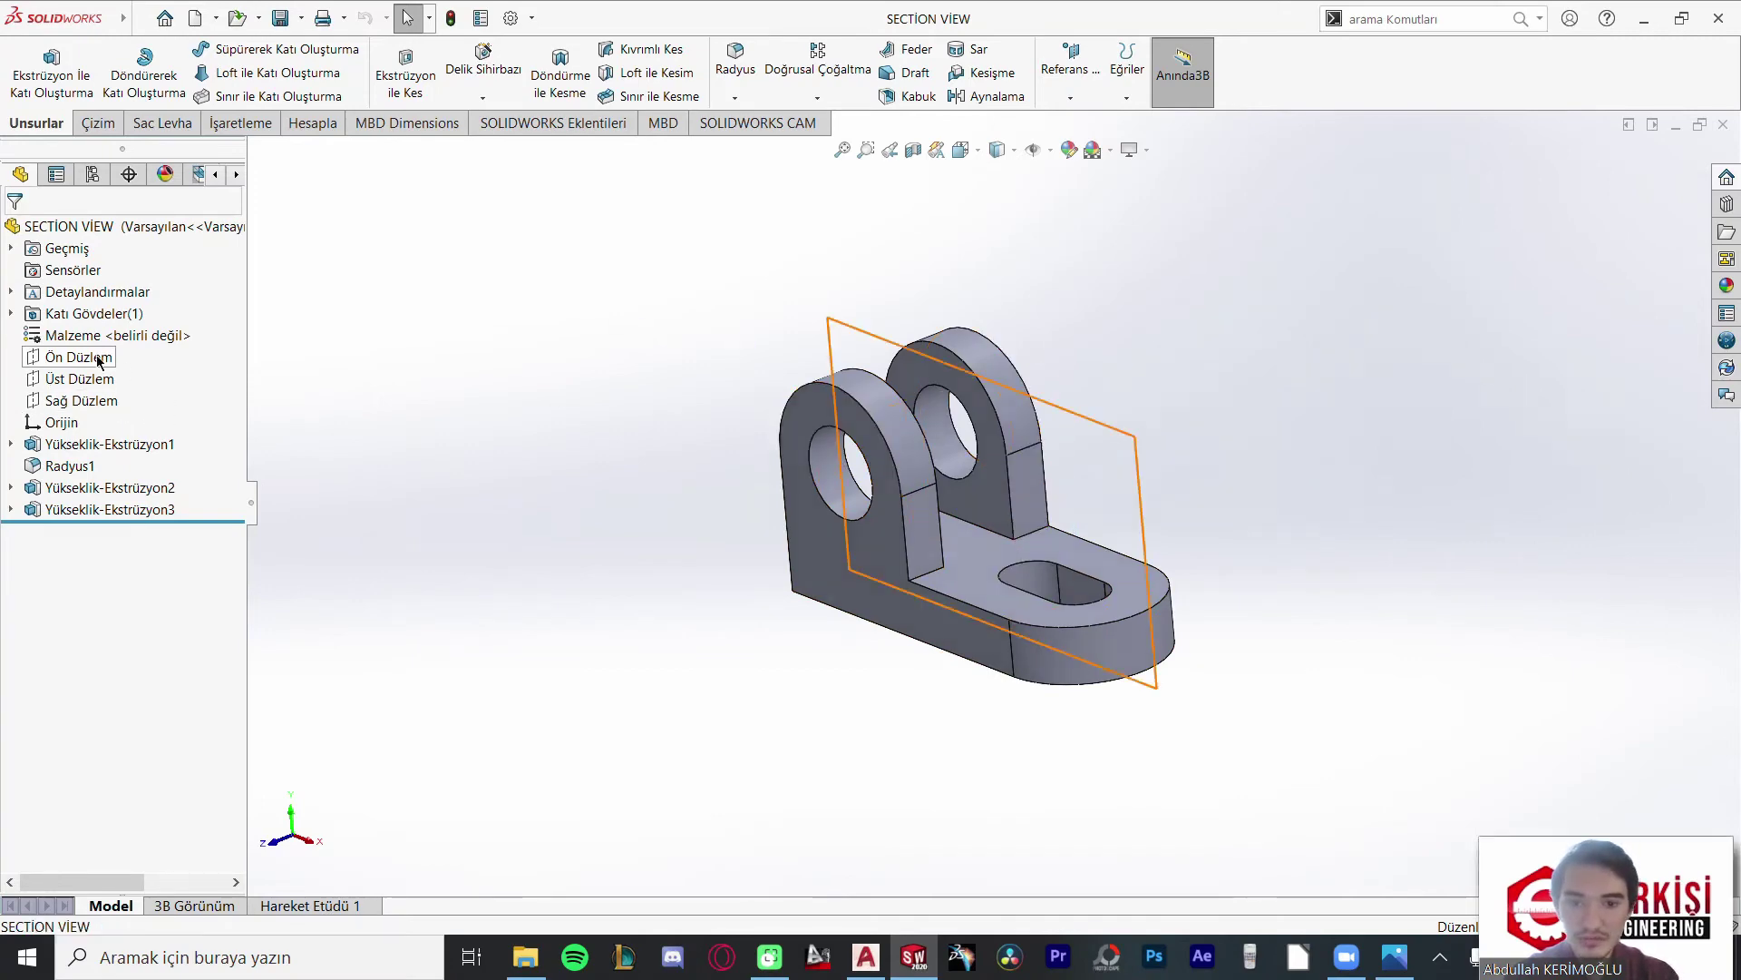
pyautogui.click(86, 357)
pyautogui.press('space')
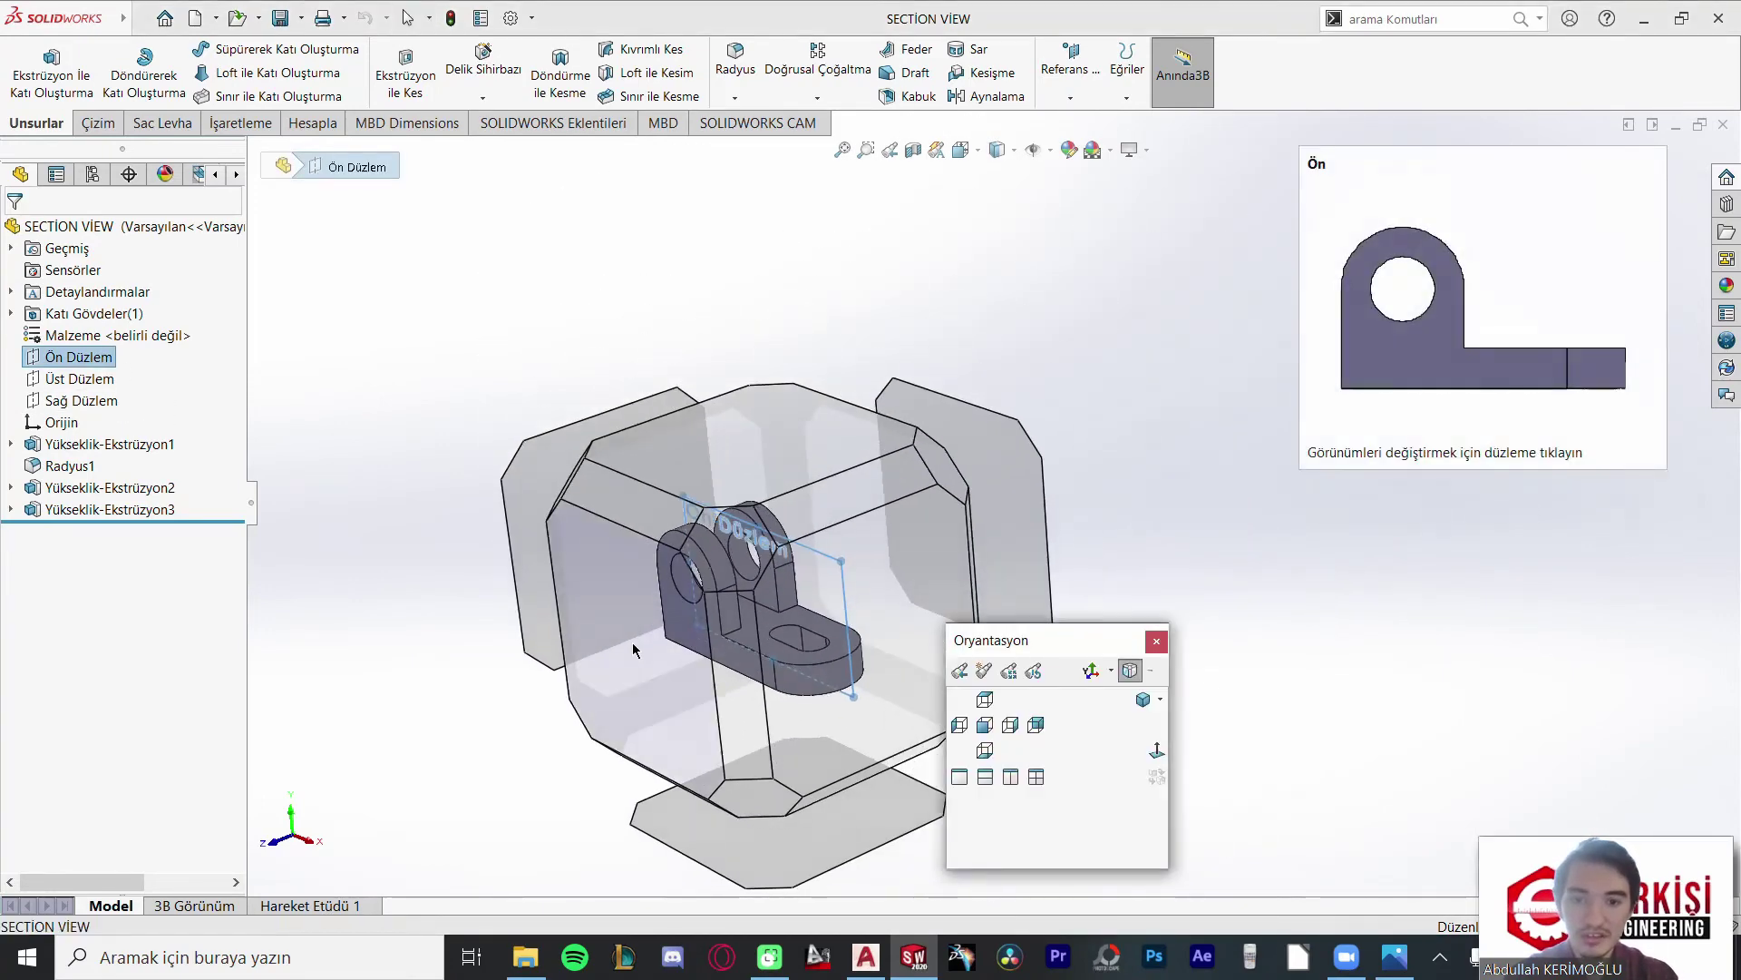
pyautogui.click(862, 608)
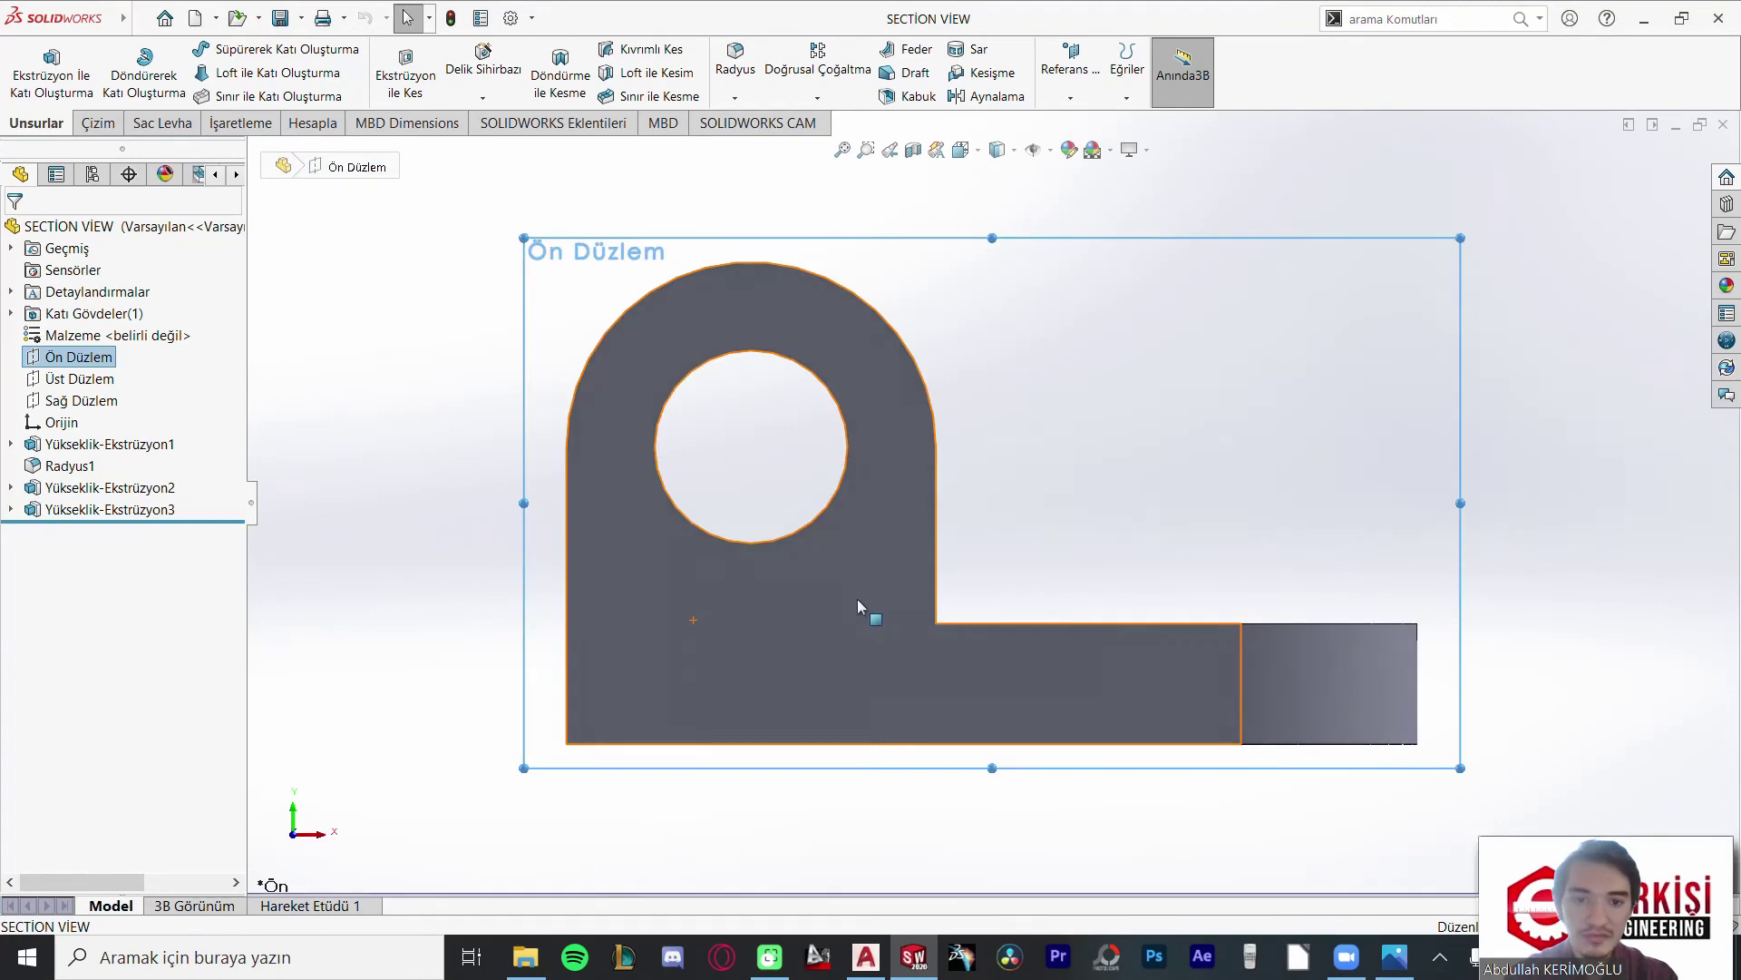
pyautogui.click(913, 150)
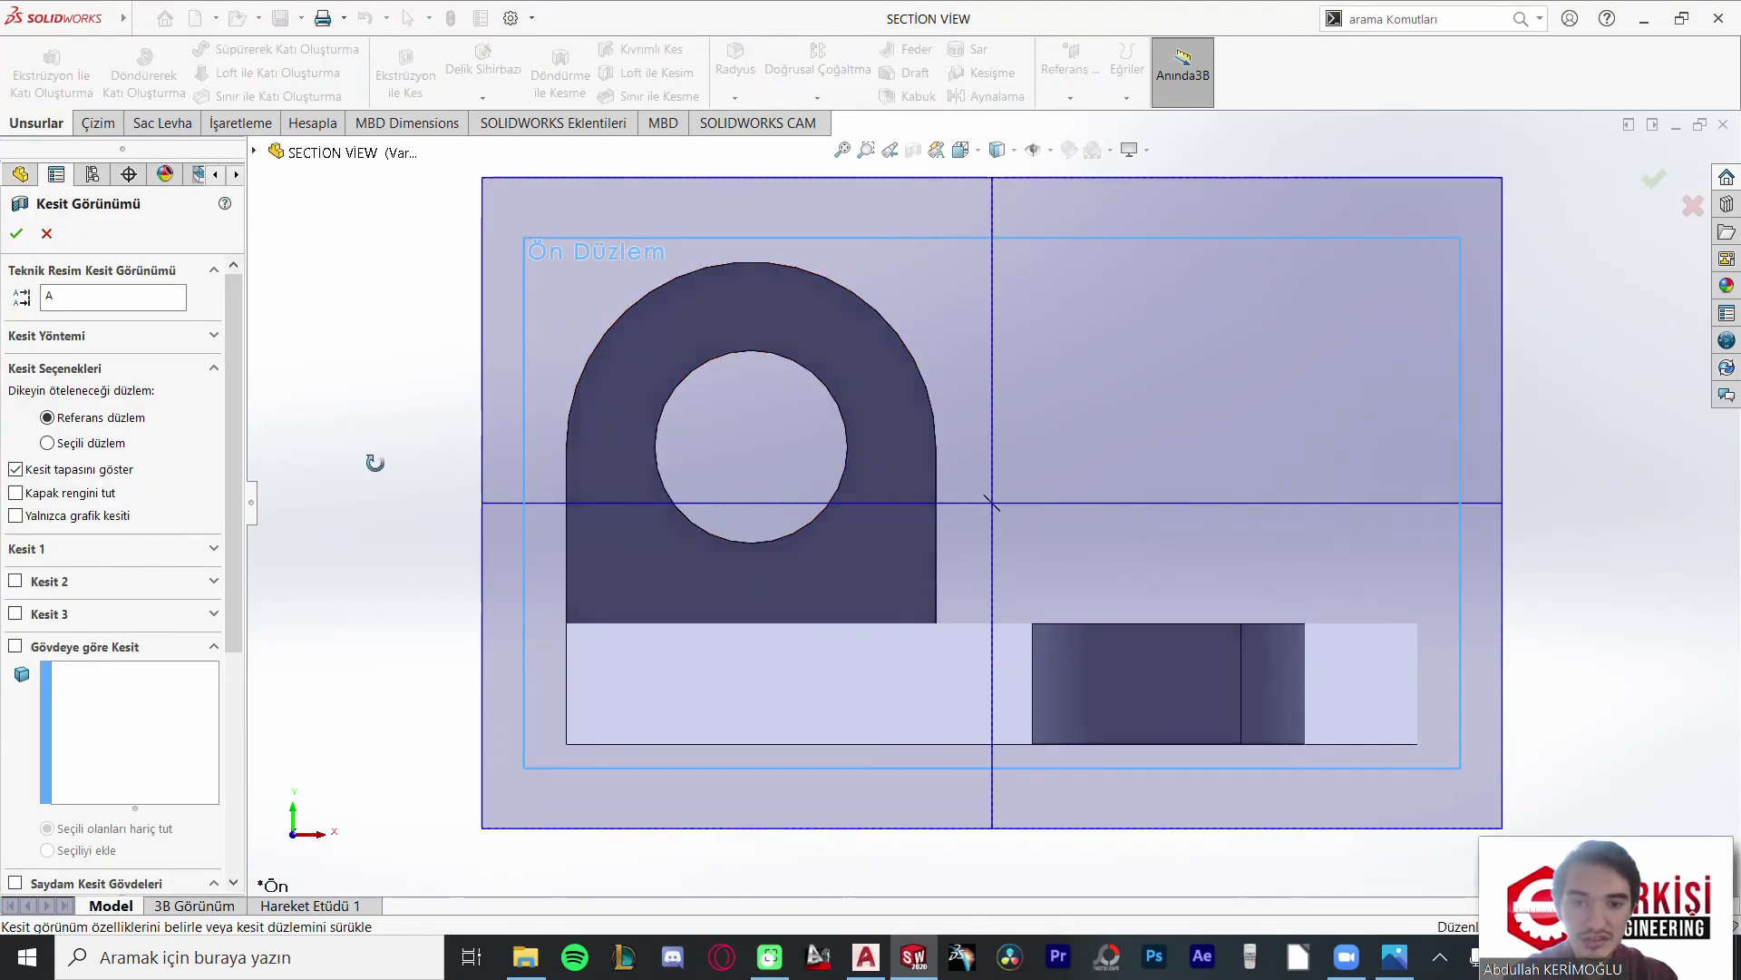
# Step: Tilt the bracket to see the section plane, then return to the Front view
pyautogui.moveTo(372, 459); pyautogui.dragTo(1072, 781, button='middle')
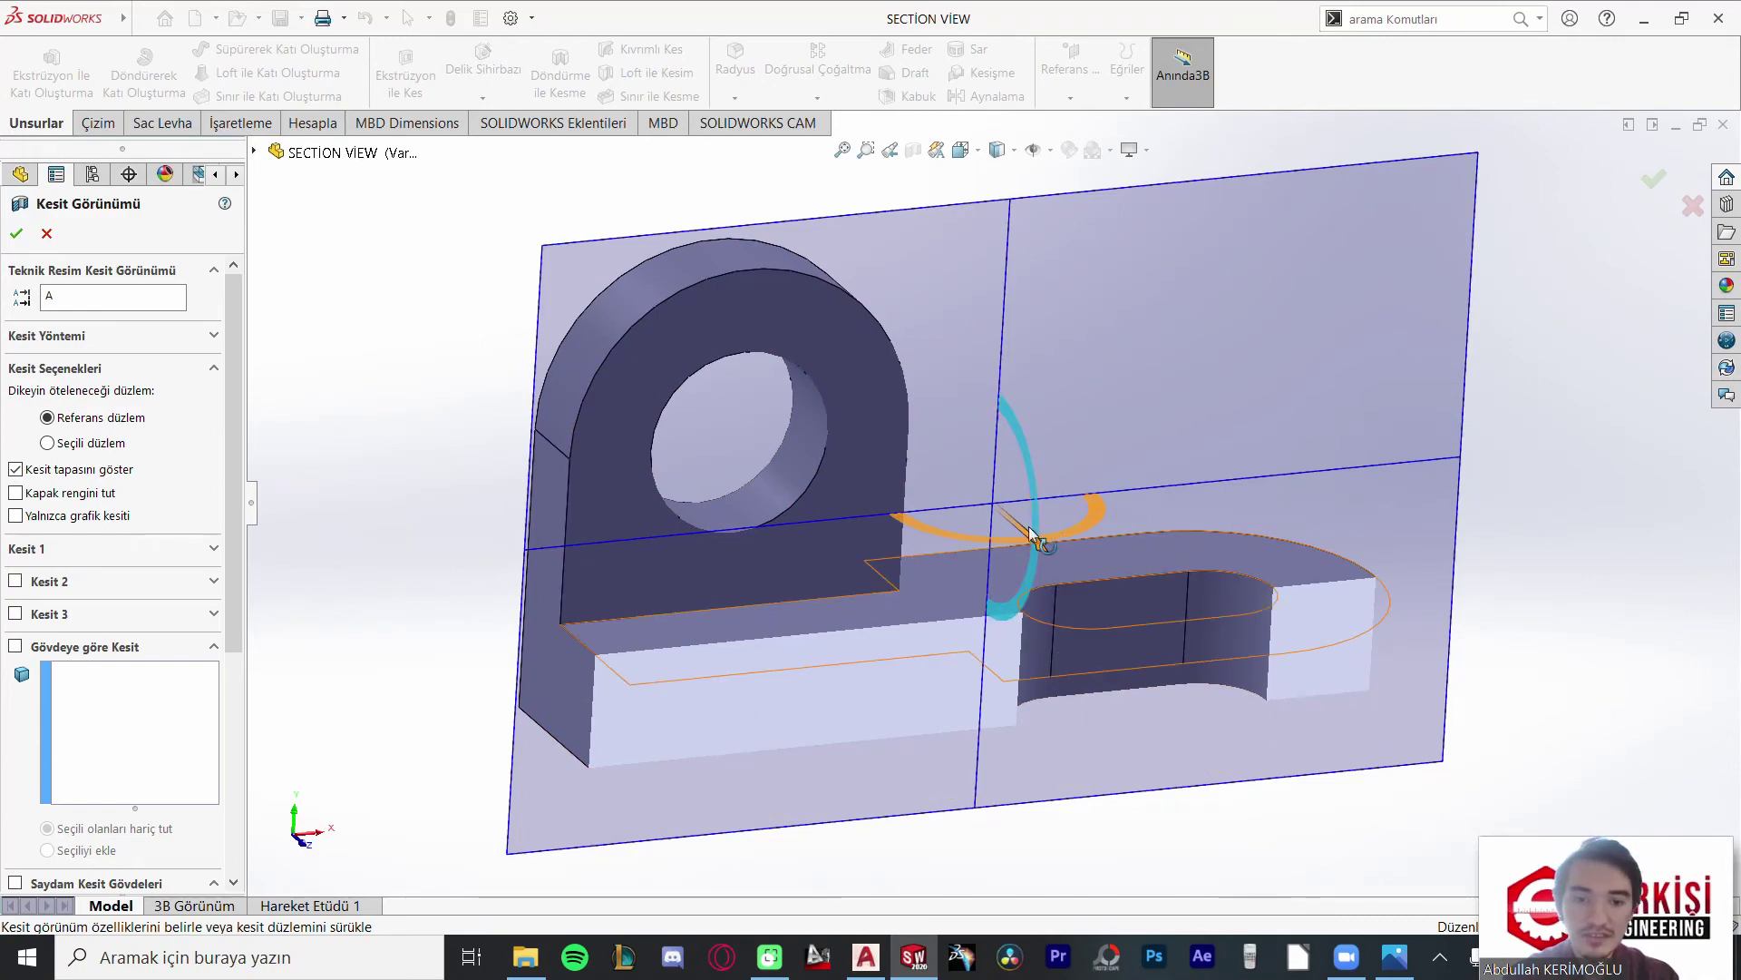
pyautogui.press('space')
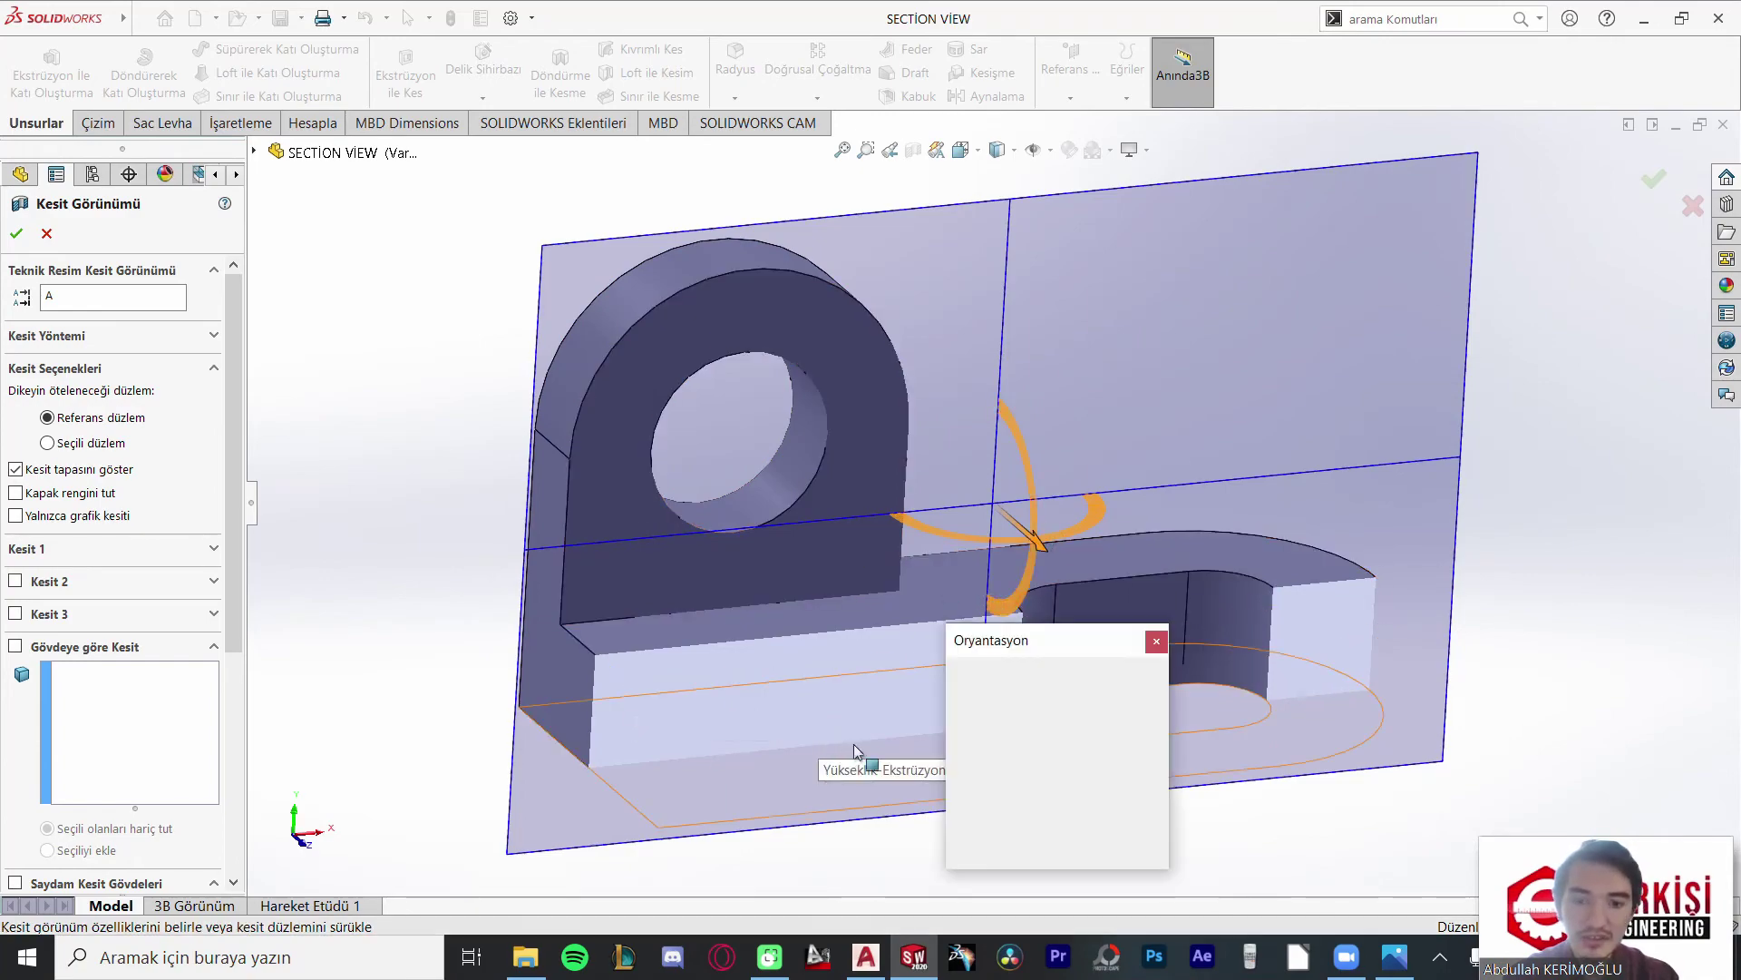
pyautogui.click(829, 610)
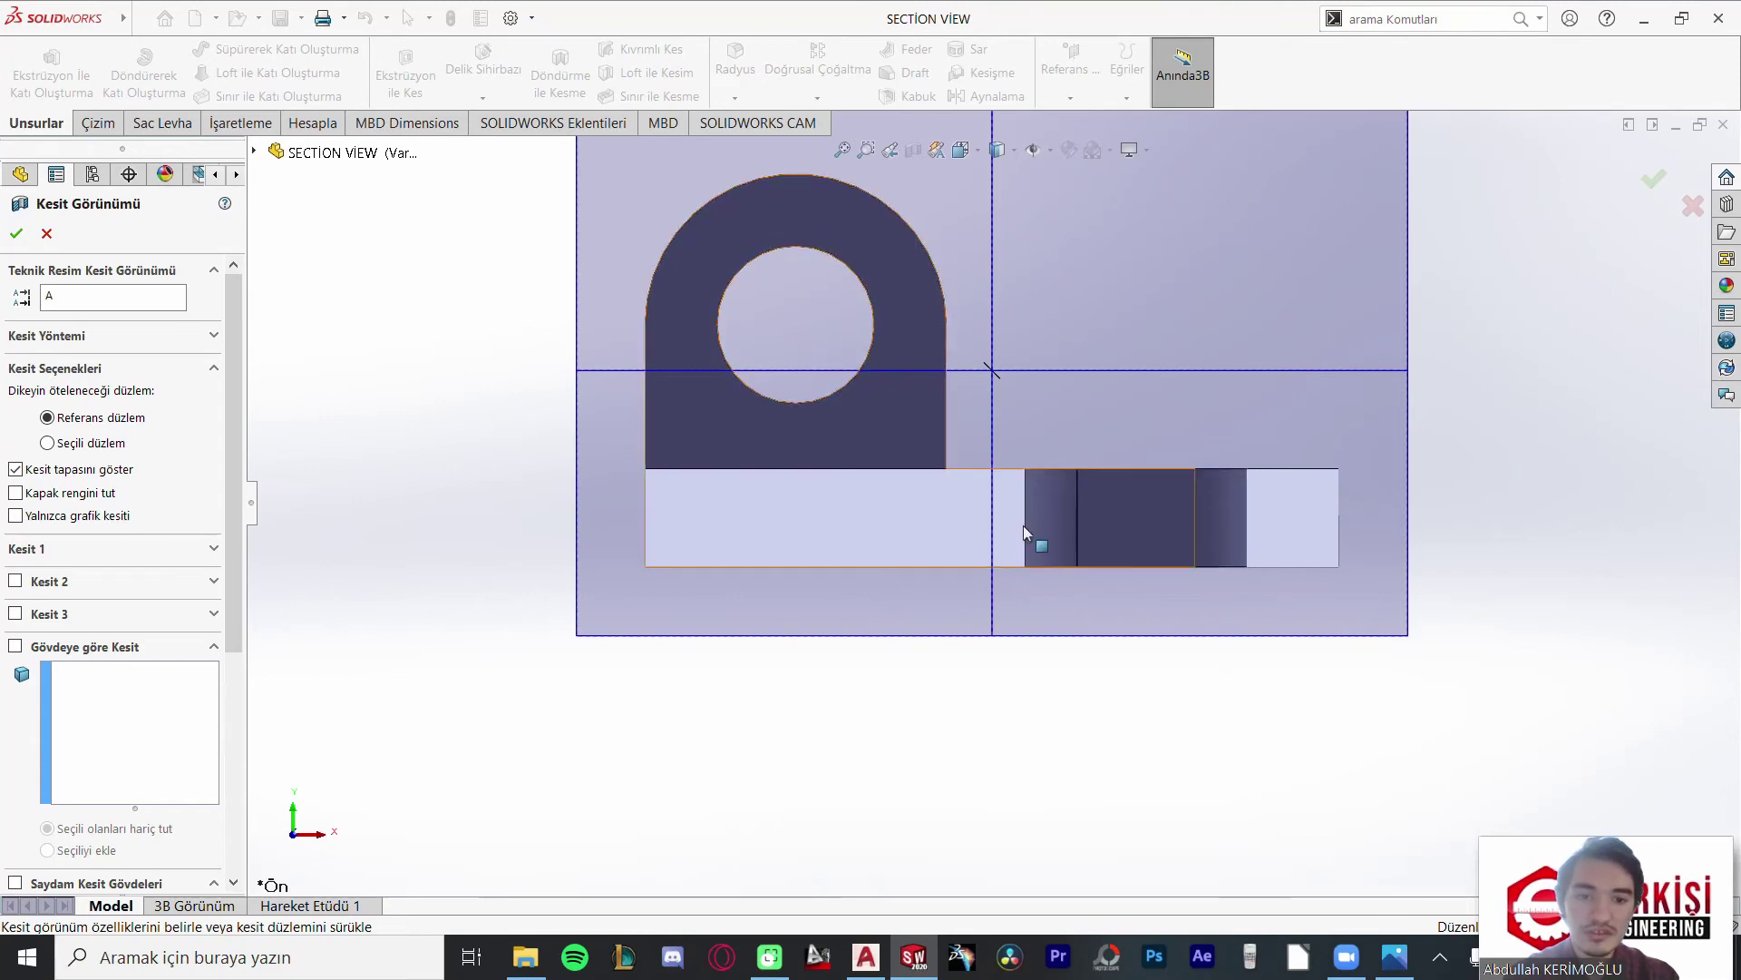
# Step: View the cut straight from the front, then cancel the Section View and orbit the uncut bracket
pyautogui.moveTo(1045, 634); pyautogui.dragTo(1147, 492, button='middle')
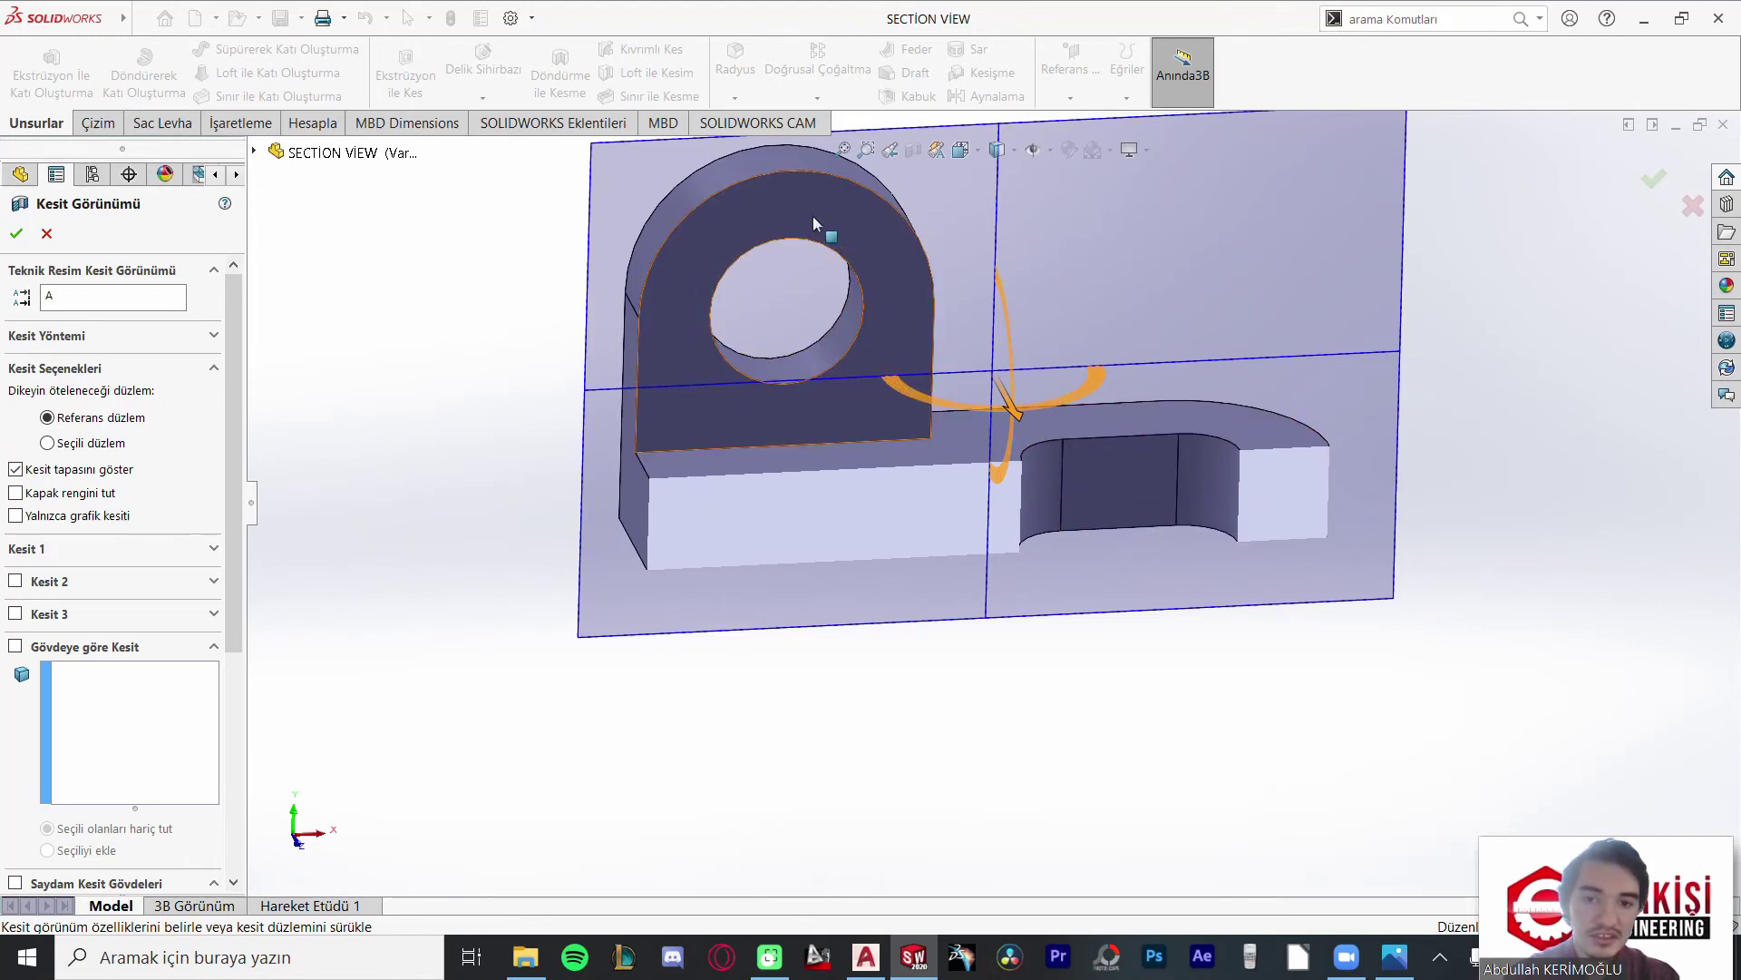
pyautogui.press('space')
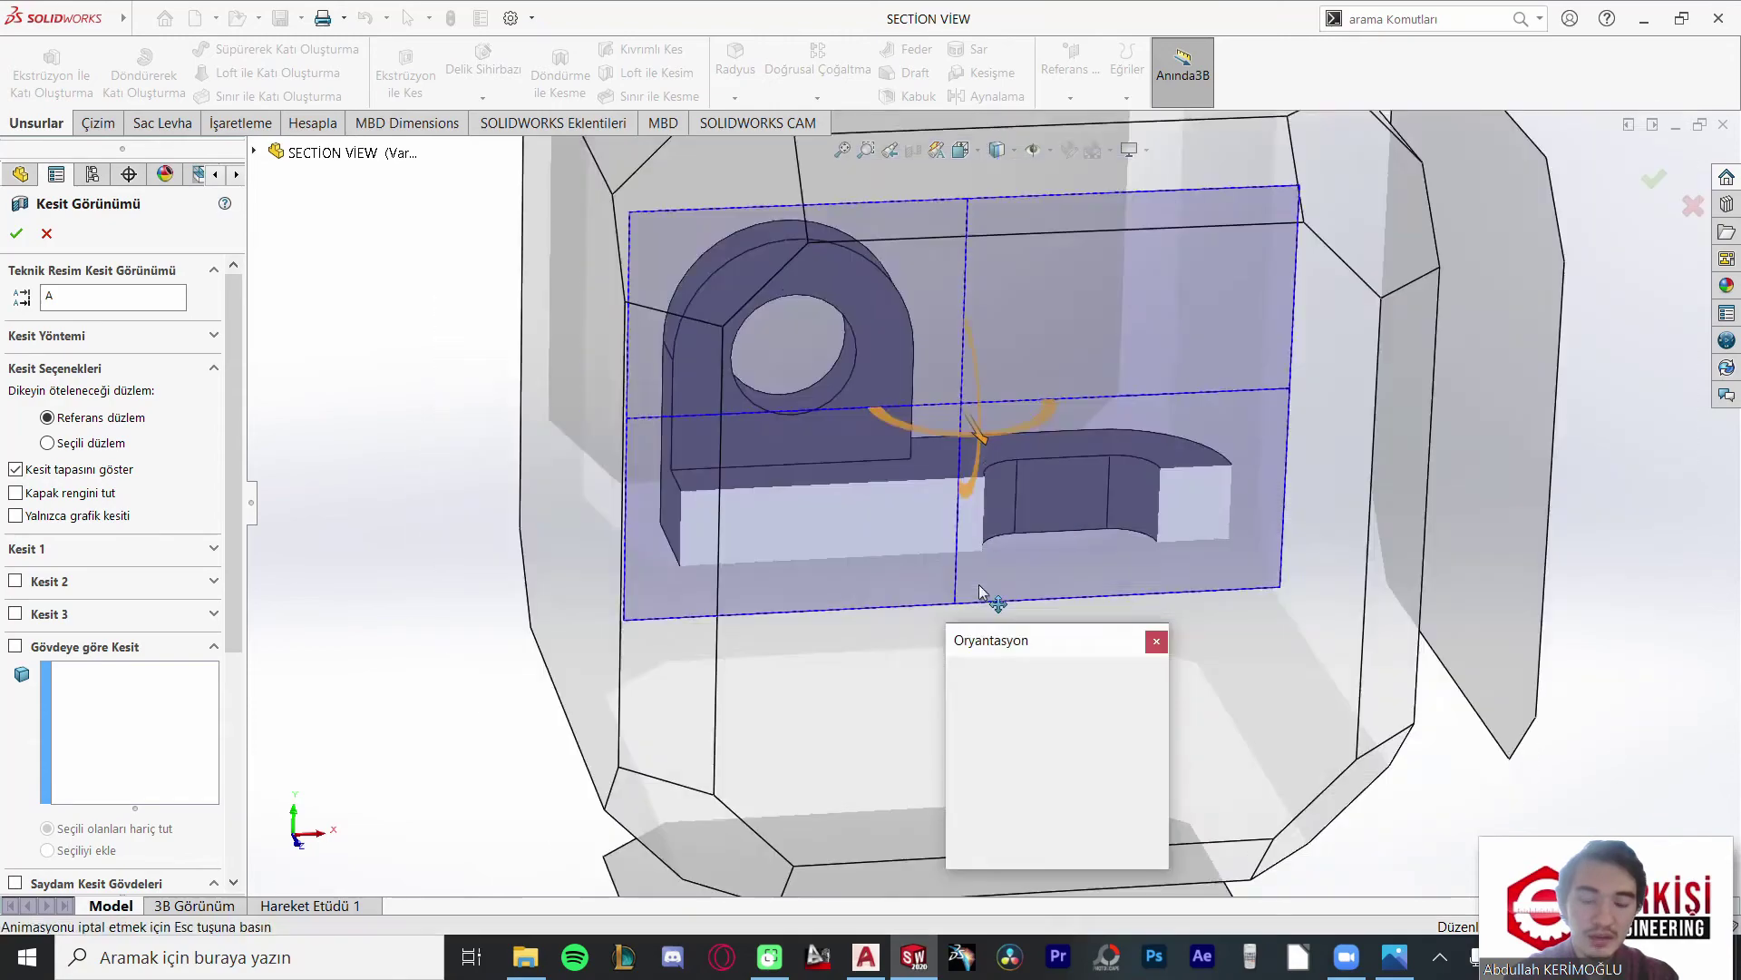
pyautogui.click(862, 604)
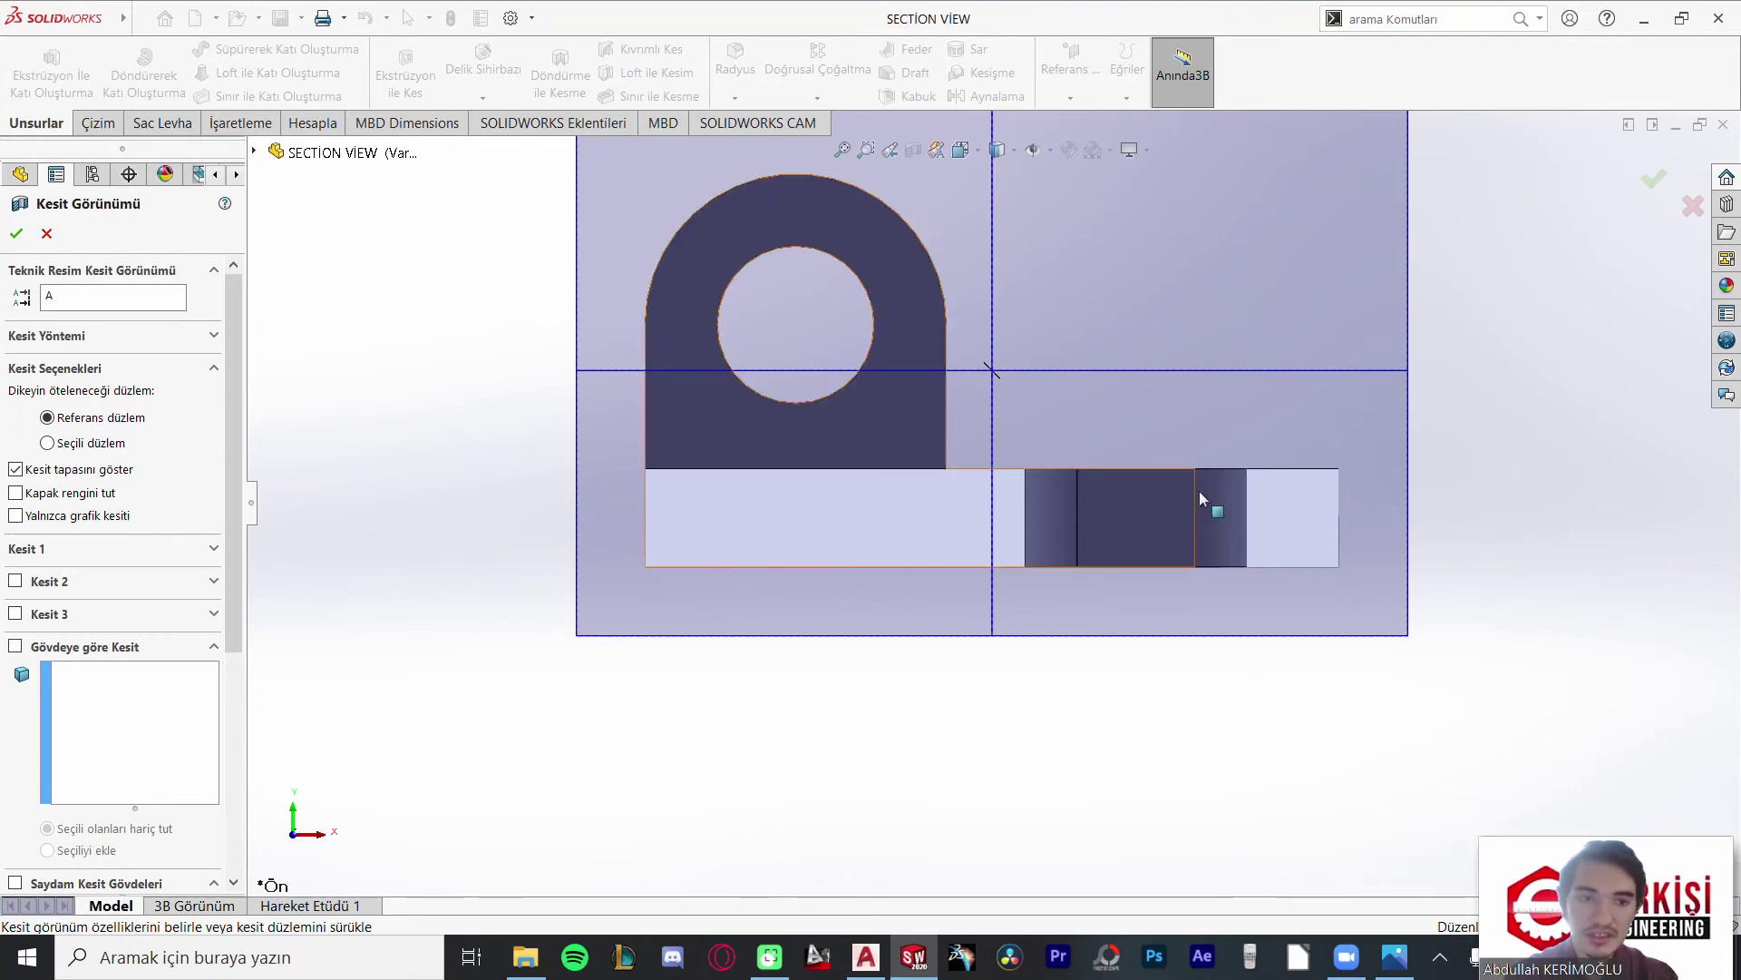
pyautogui.click(1687, 214)
pyautogui.moveTo(1687, 214); pyautogui.dragTo(1431, 289, button='middle')
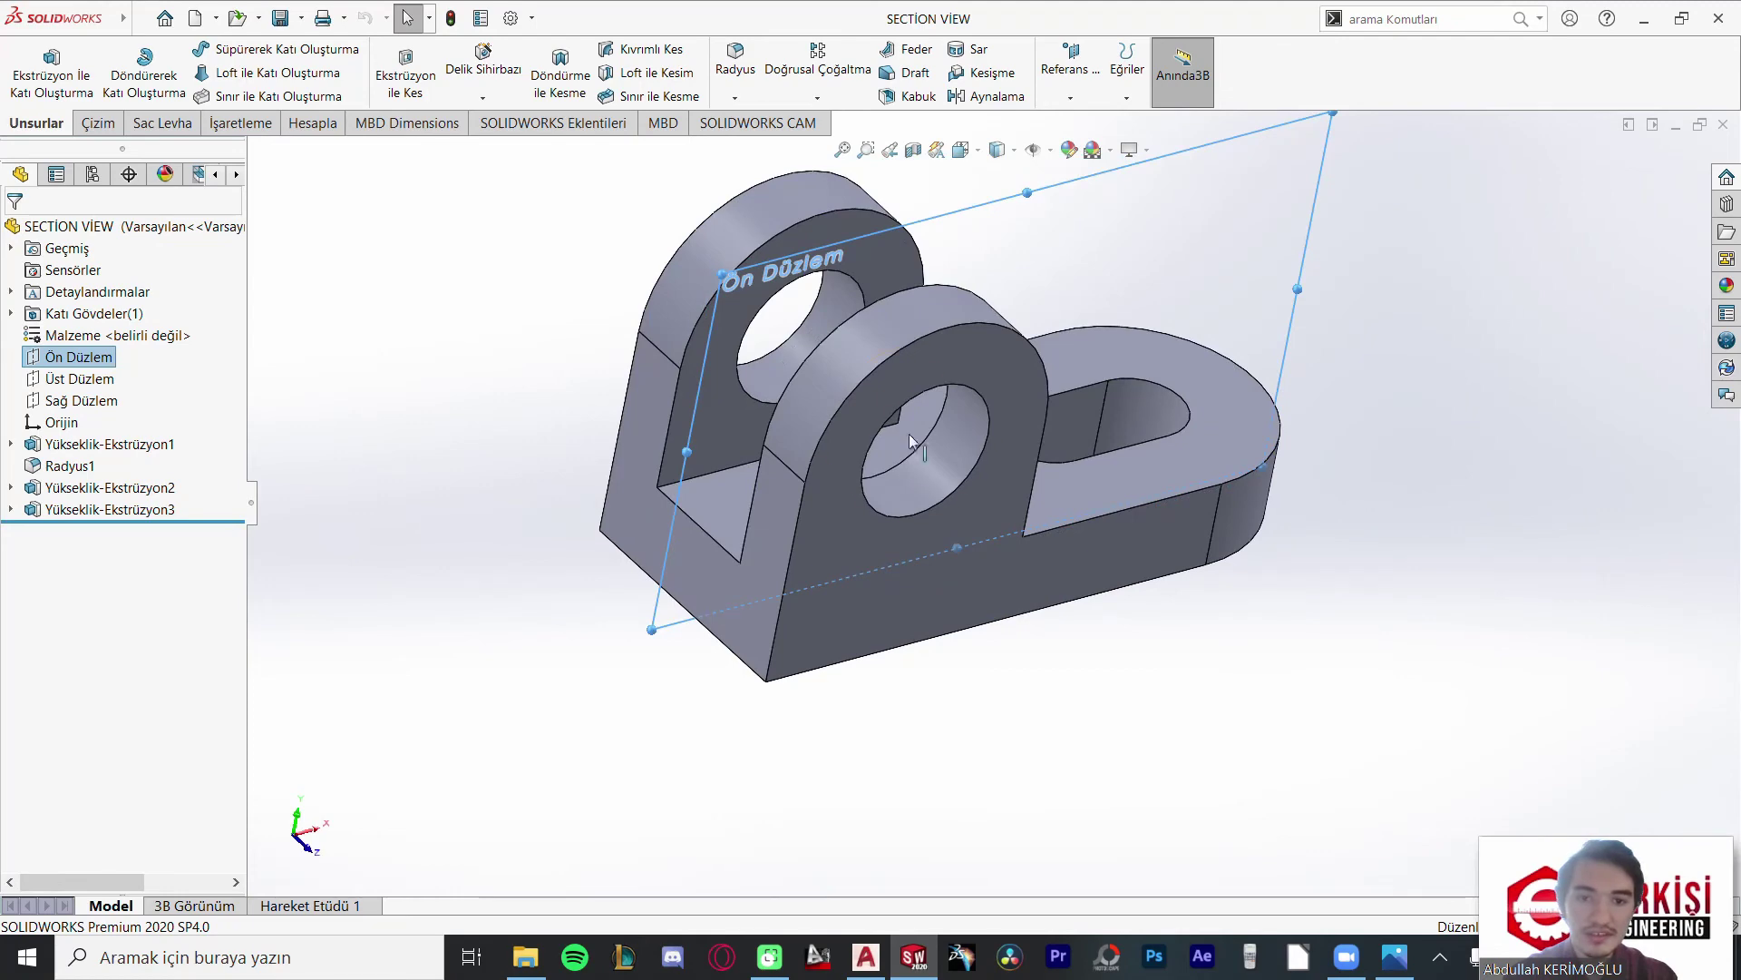
# Step: Orient the bracket to look straight at the front plane Ön Düzlem
pyautogui.press('space')
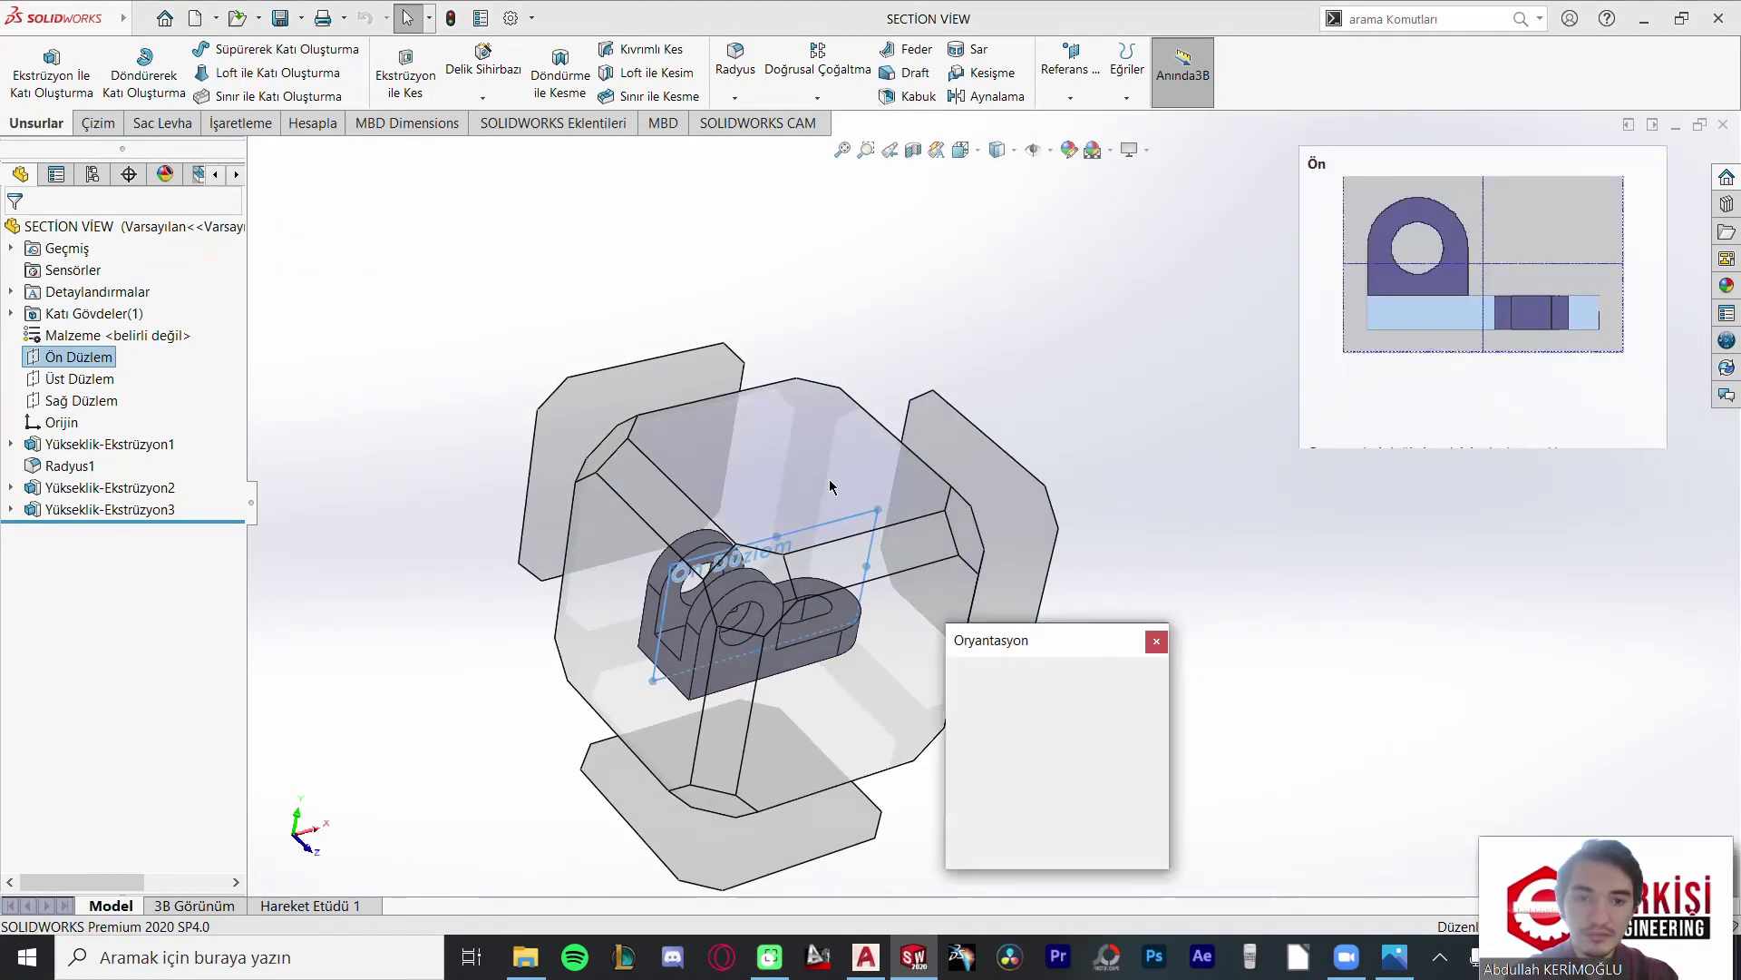
pyautogui.click(976, 655)
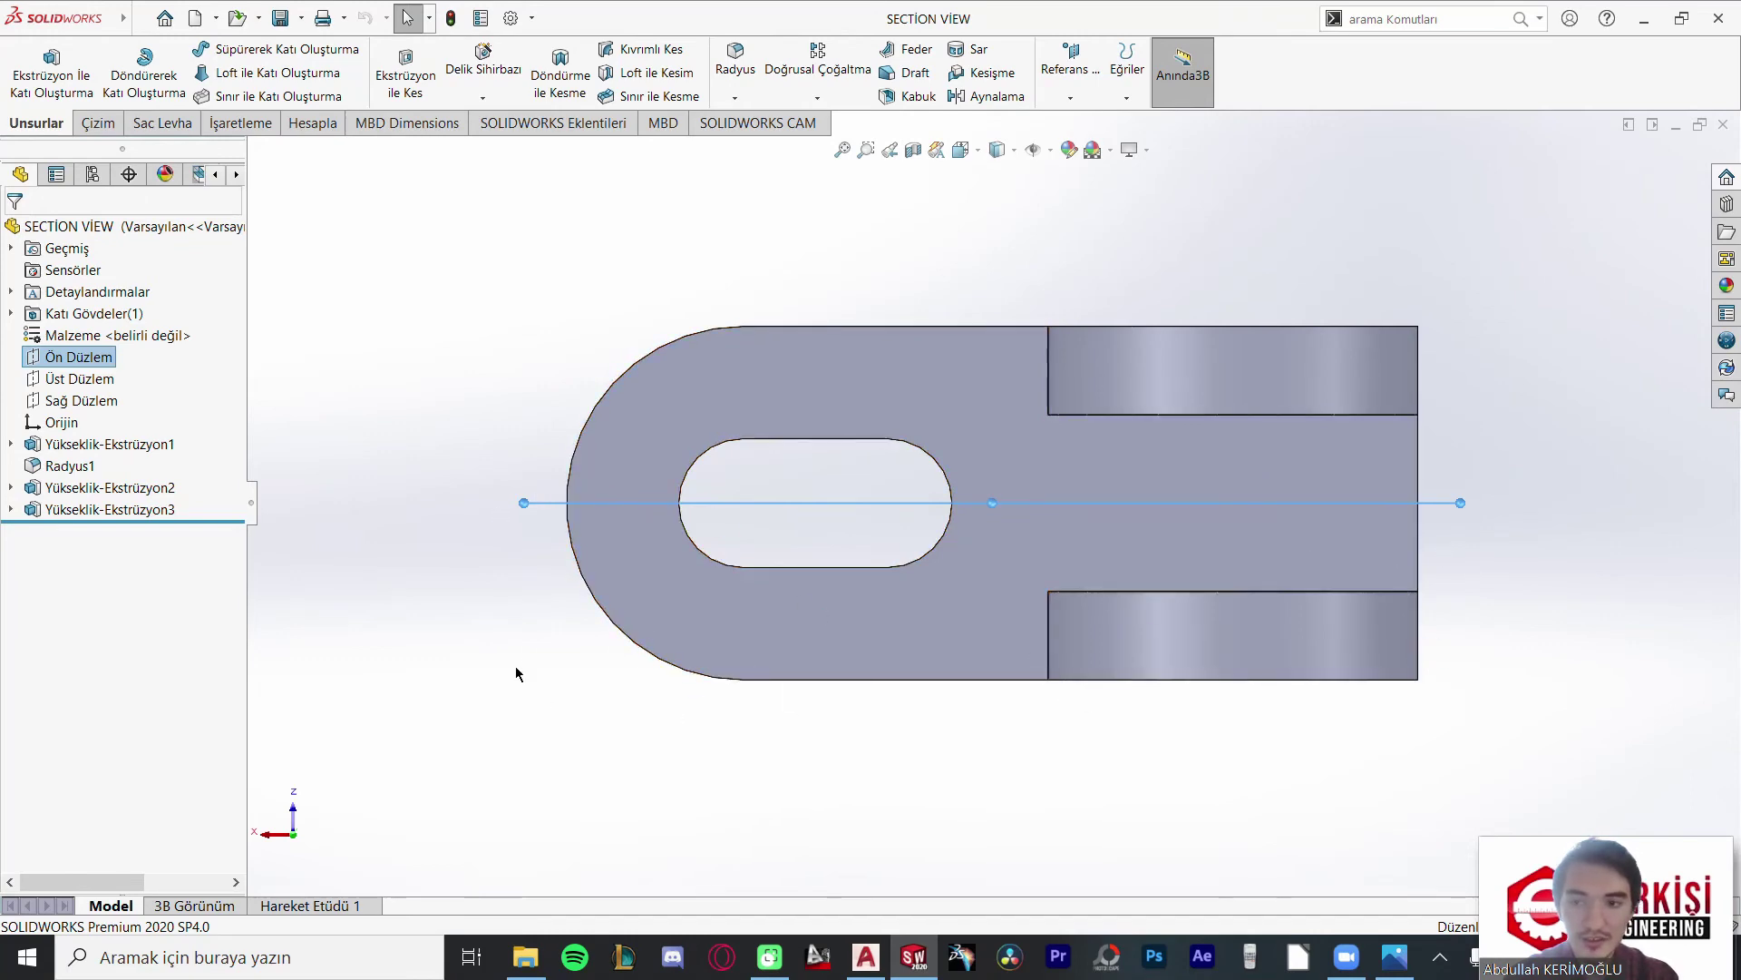
pyautogui.moveTo(731, 743); pyautogui.dragTo(1334, 522, button='middle')
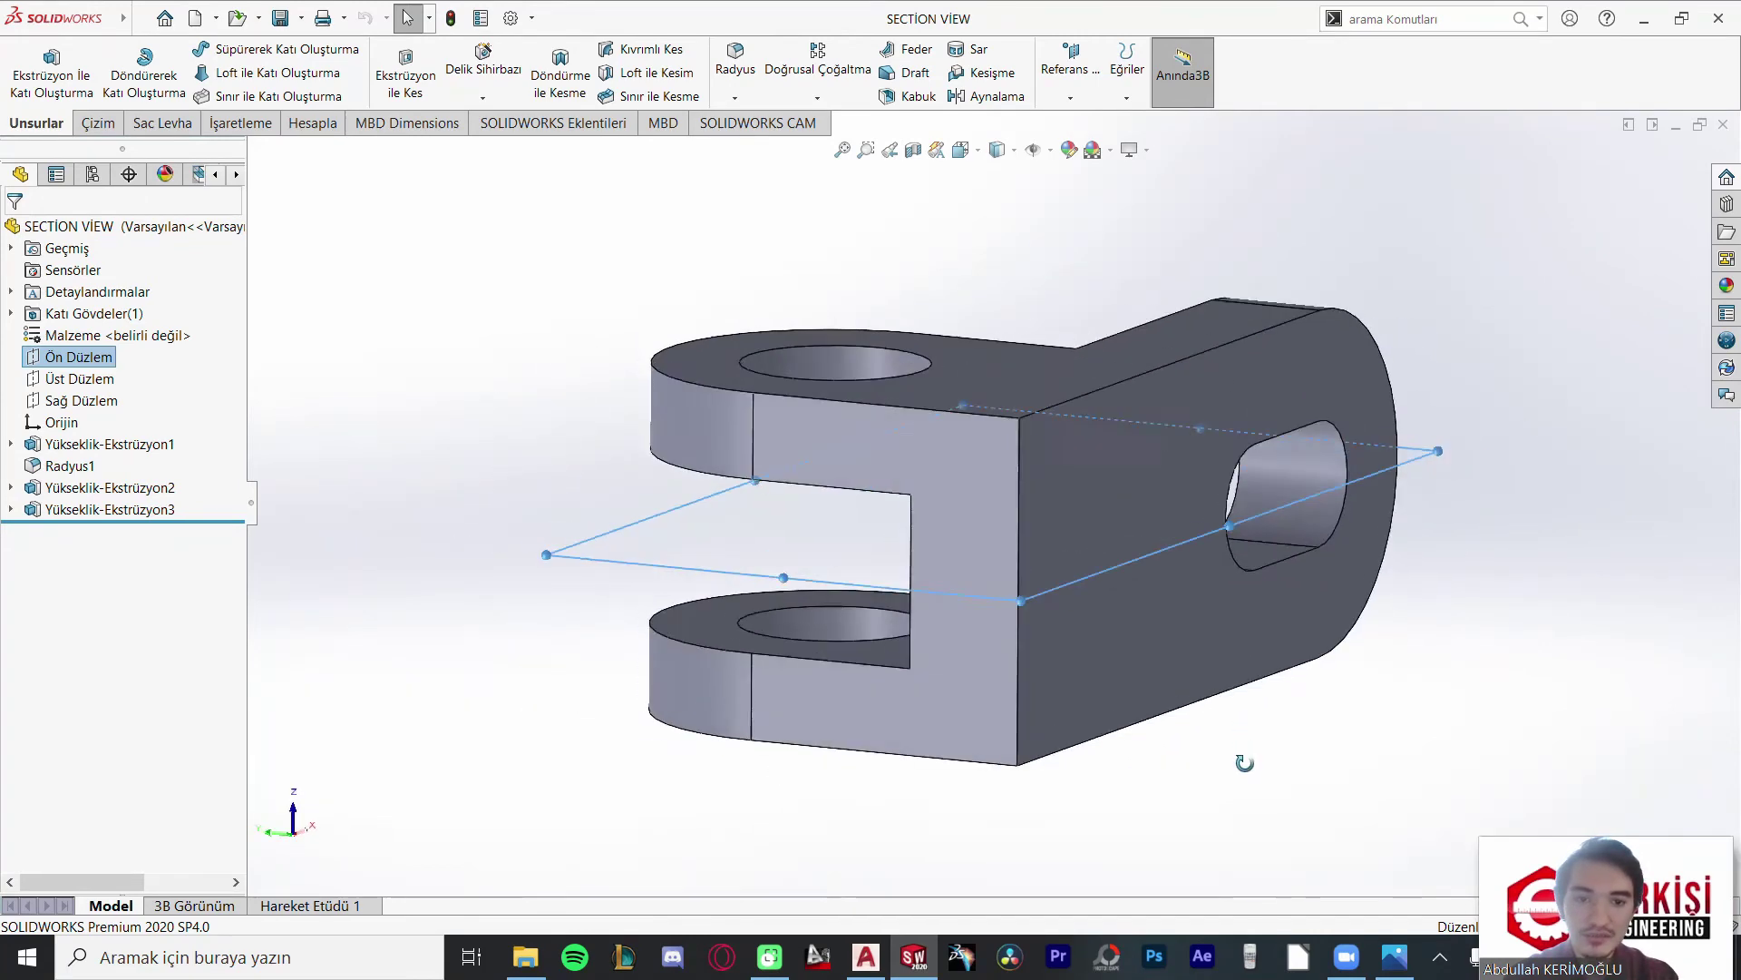
pyautogui.press('space')
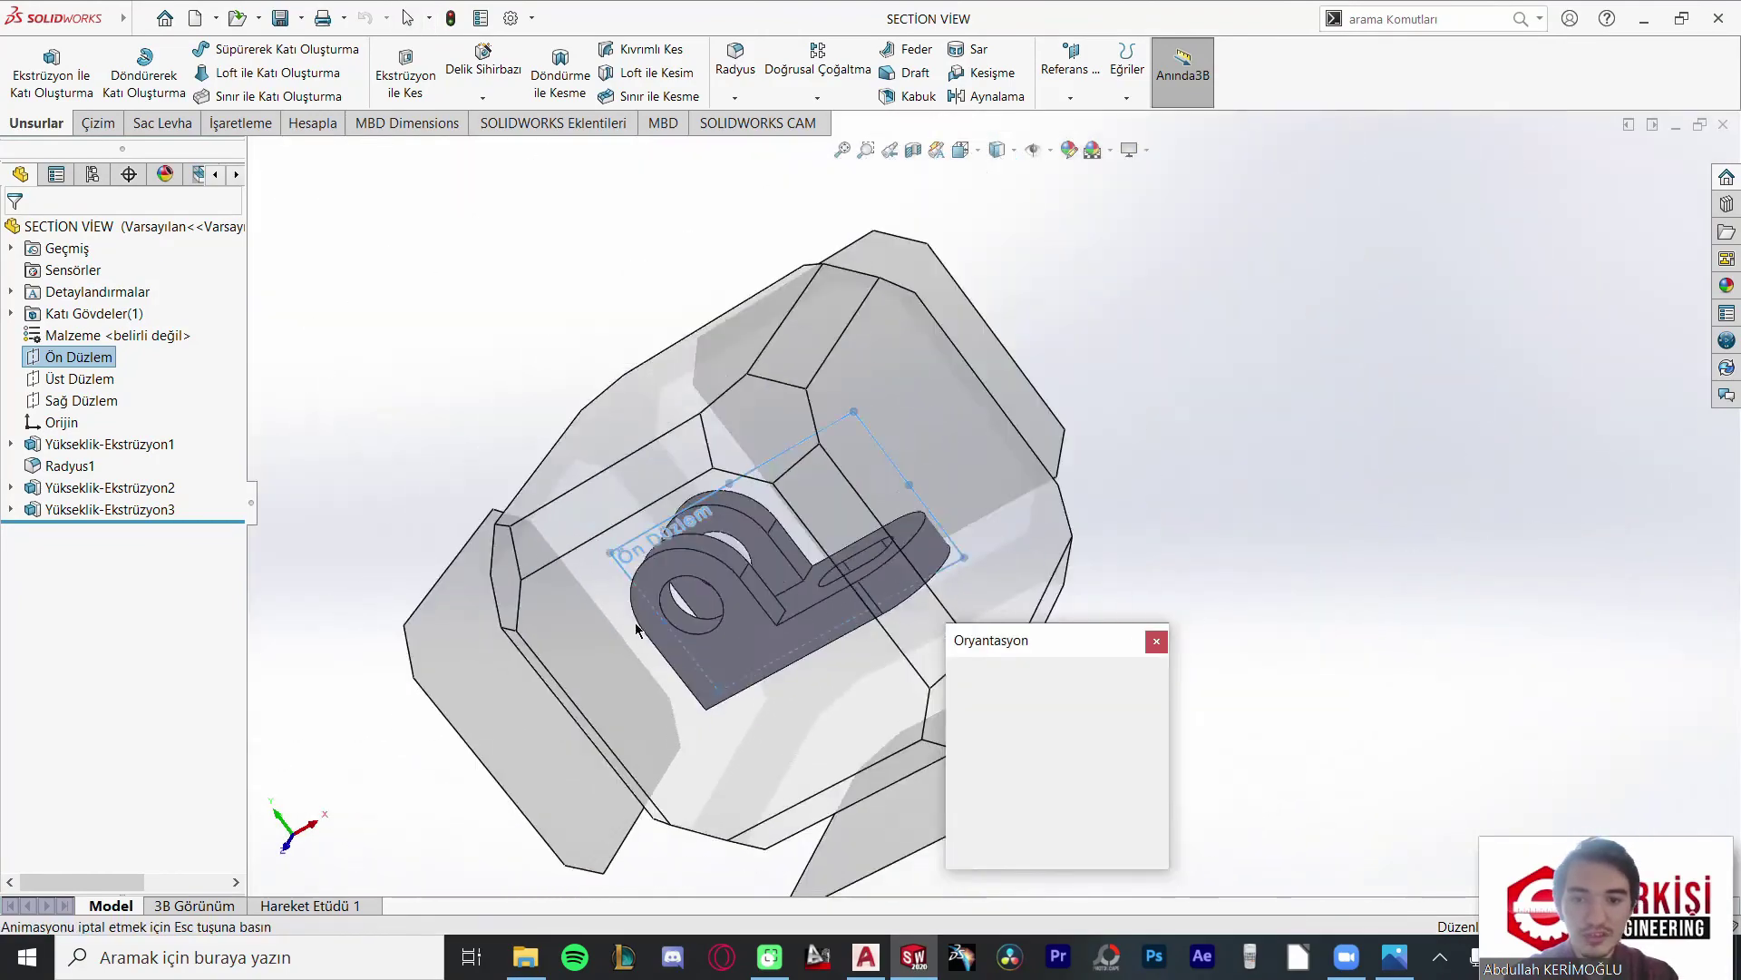
pyautogui.click(759, 584)
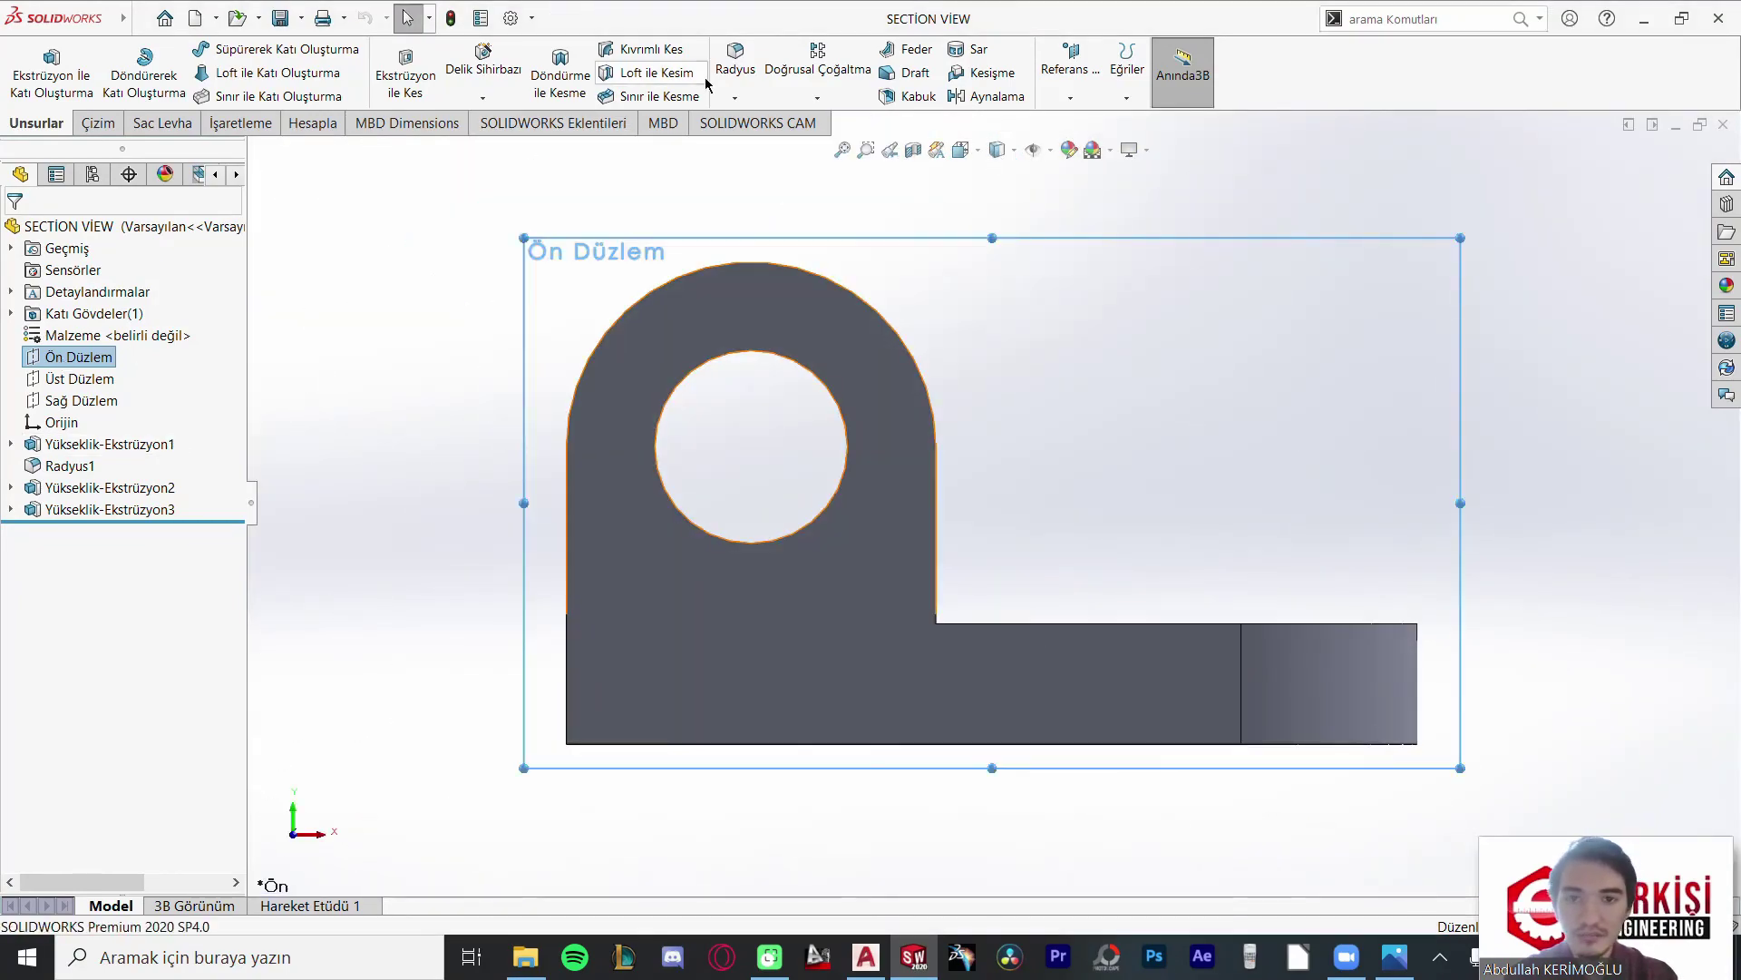
# Step: Create a Section View, slide its cutting plane through the bracket, then bring up section view.png
pyautogui.click(913, 150)
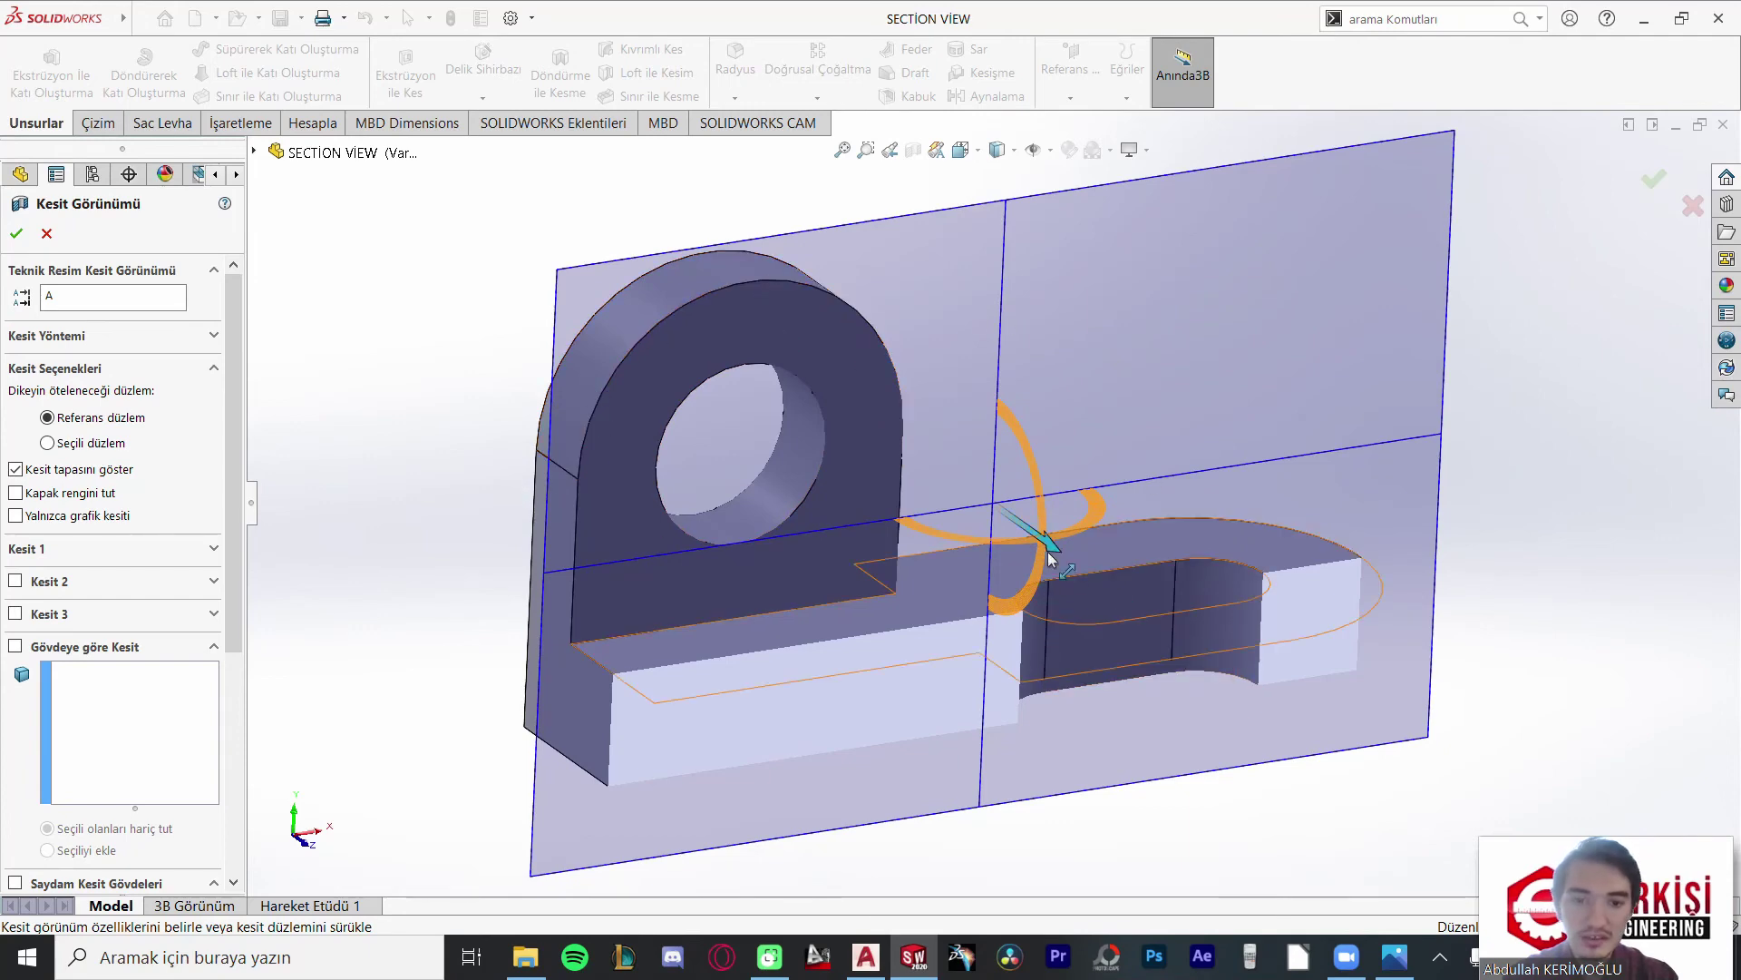
pyautogui.moveTo(1047, 543)
pyautogui.mouseDown()
pyautogui.moveTo(978, 481)
pyautogui.moveTo(991, 490)
pyautogui.mouseUp()
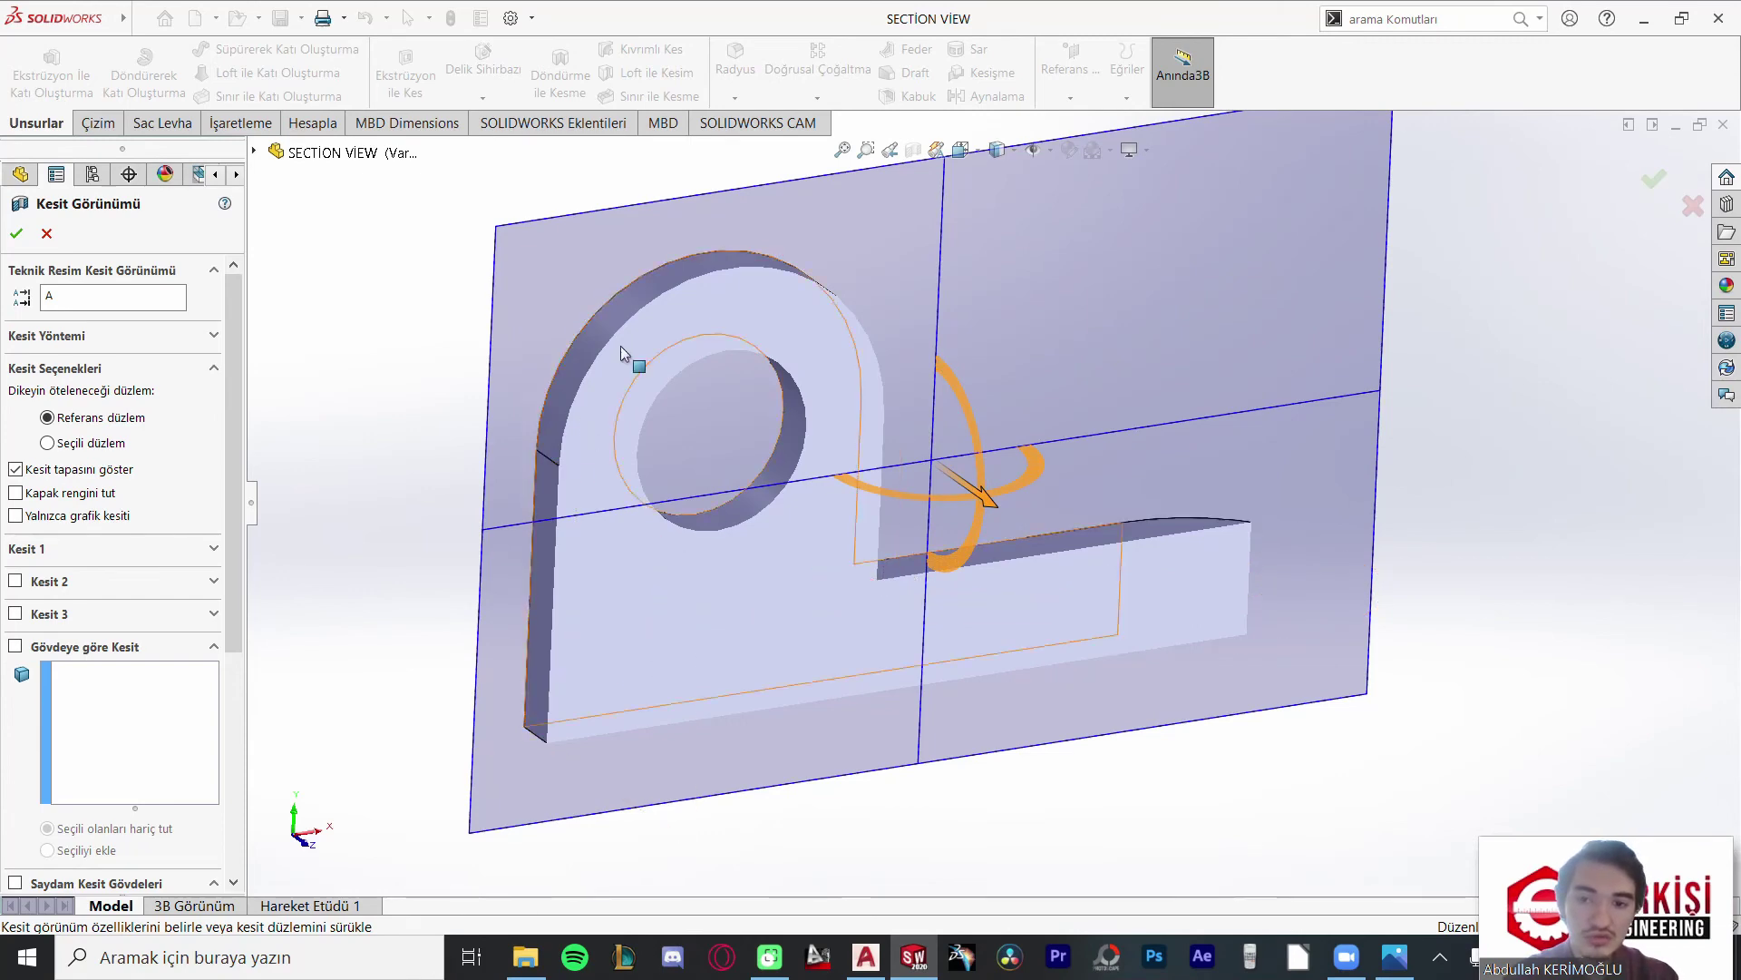
pyautogui.moveTo(983, 513); pyautogui.dragTo(1041, 572)
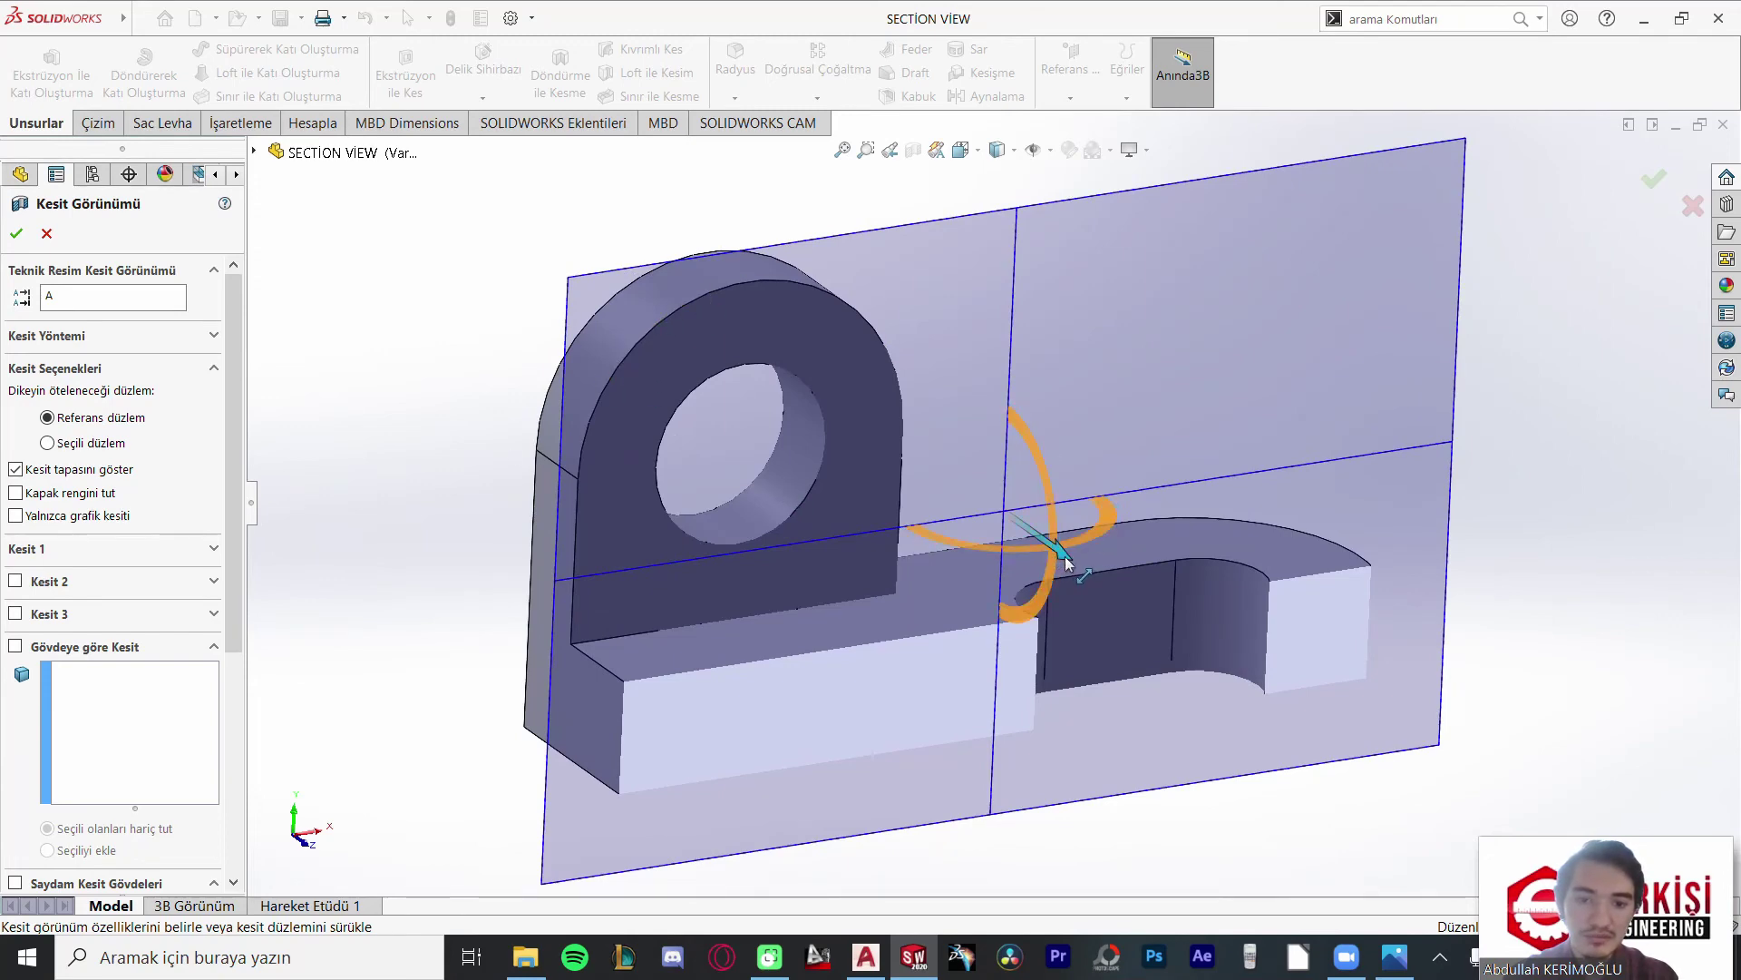
pyautogui.moveTo(1065, 562)
pyautogui.mouseDown()
pyautogui.moveTo(992, 507)
pyautogui.moveTo(957, 513)
pyautogui.moveTo(990, 530)
pyautogui.mouseUp()
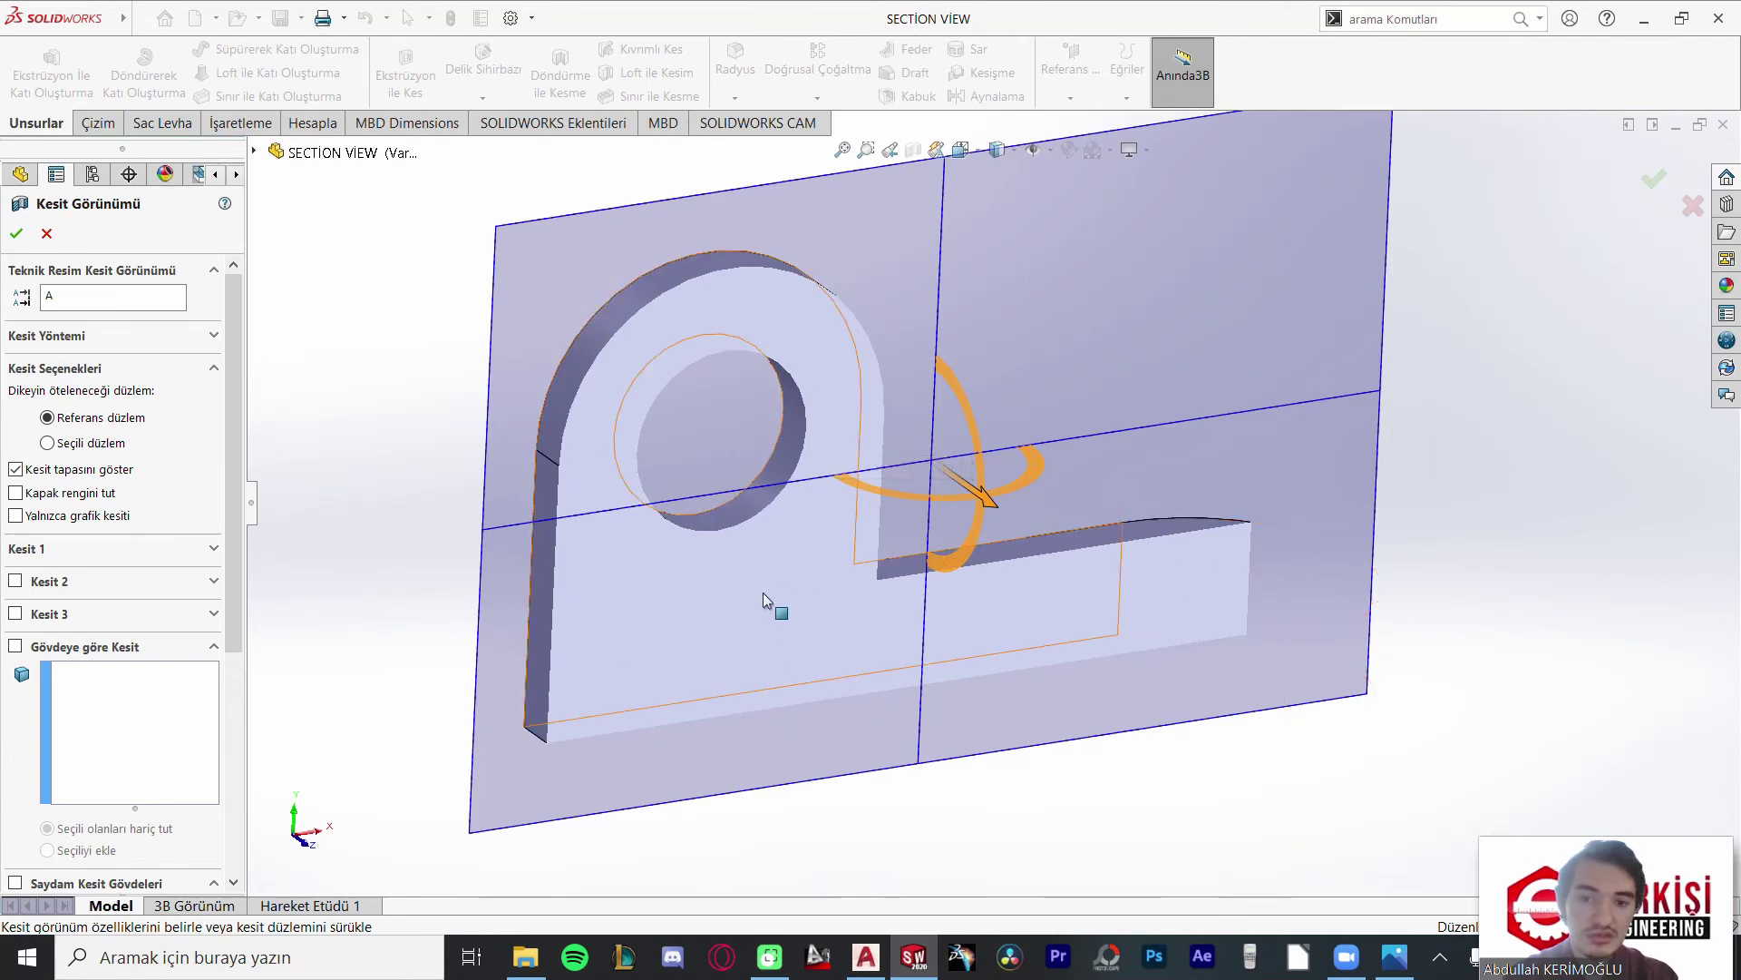
pyautogui.moveTo(764, 591); pyautogui.dragTo(1017, 564, button='middle')
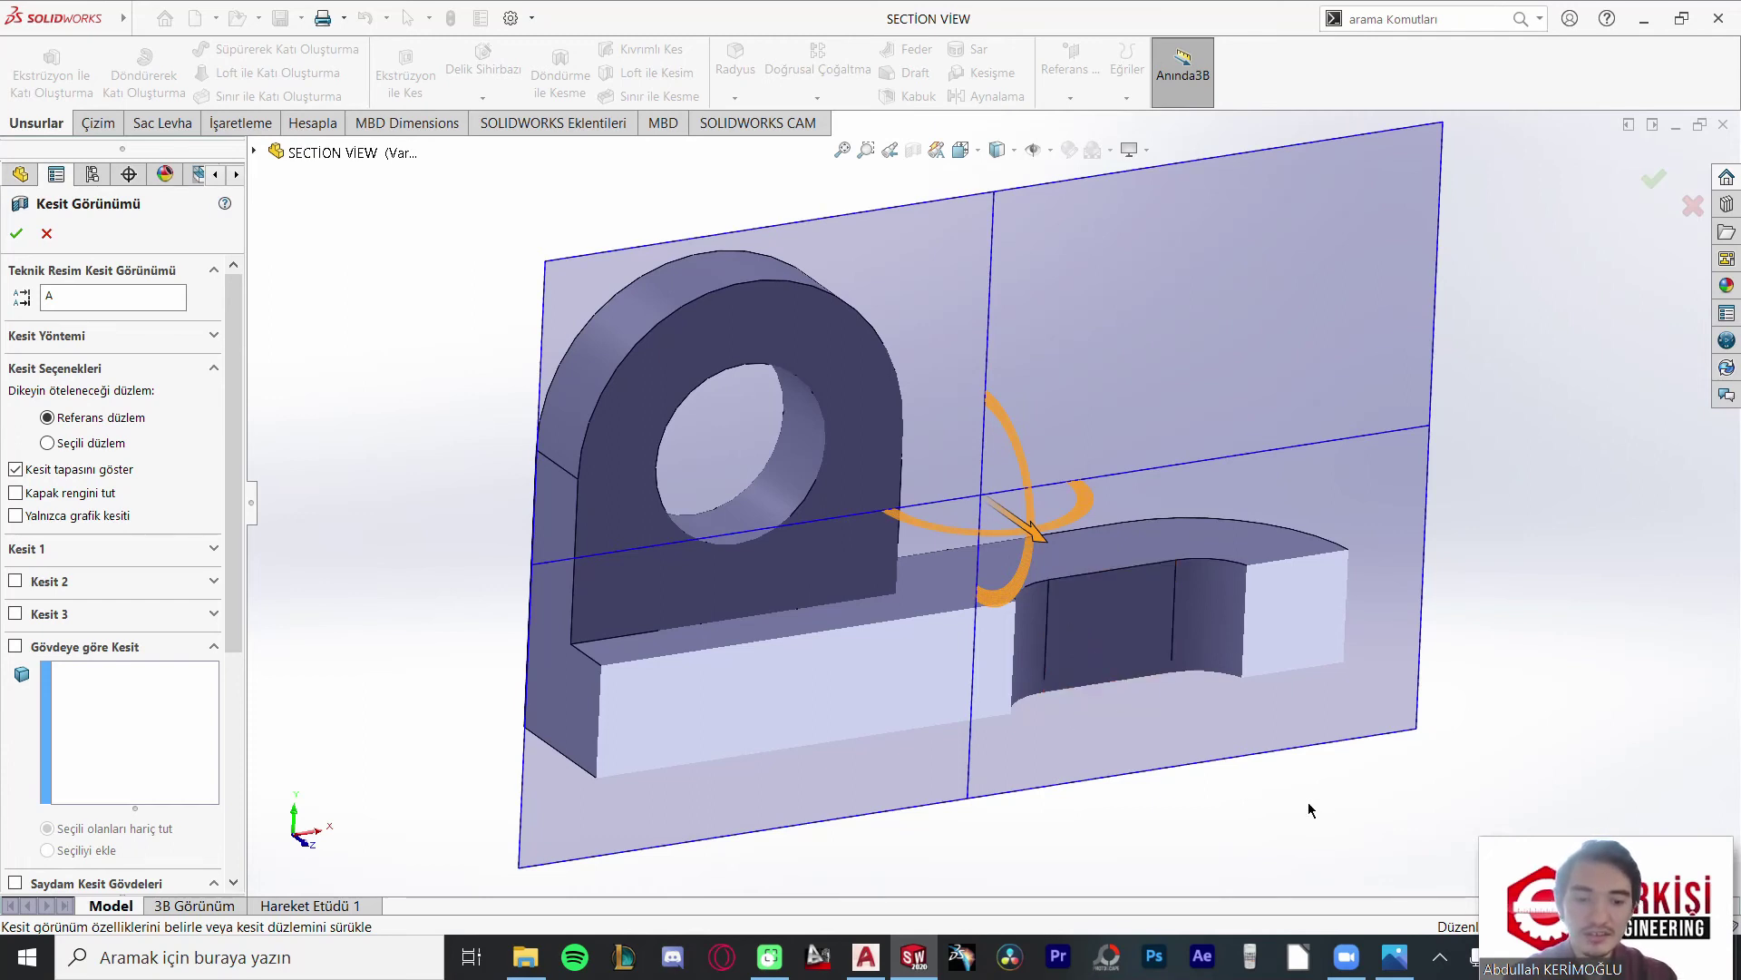
pyautogui.click(1394, 956)
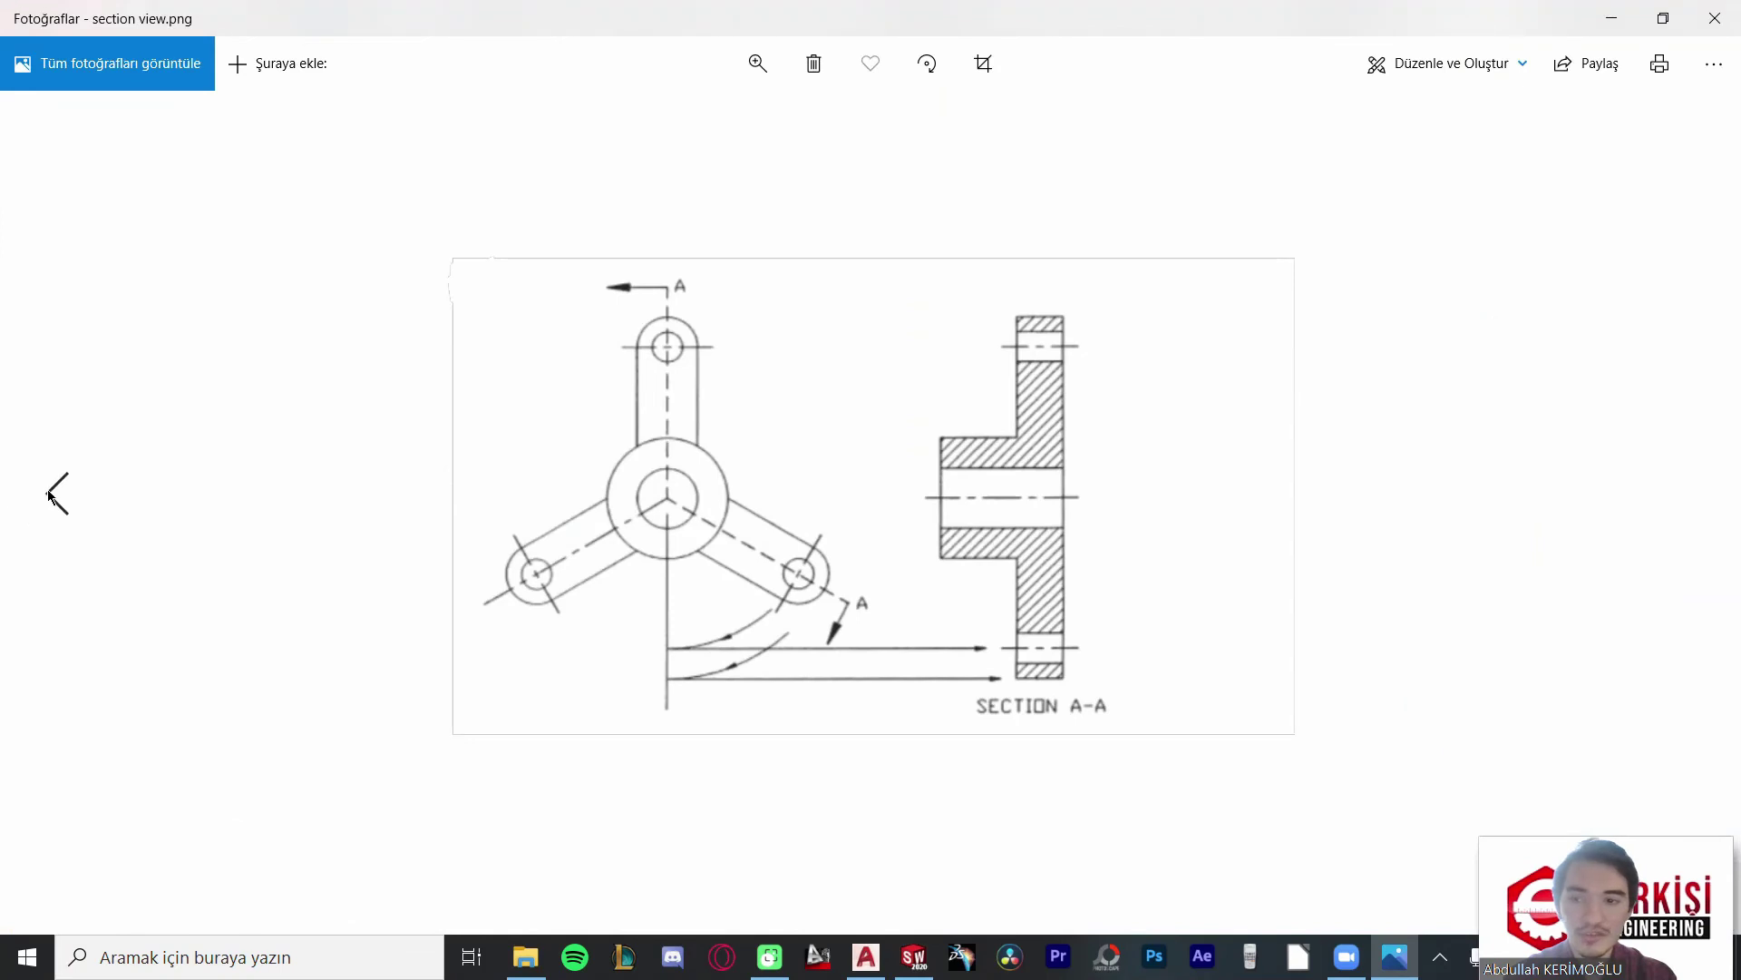
# Step: Go back to the previous image, section view hatalı .png
pyautogui.click(49, 494)
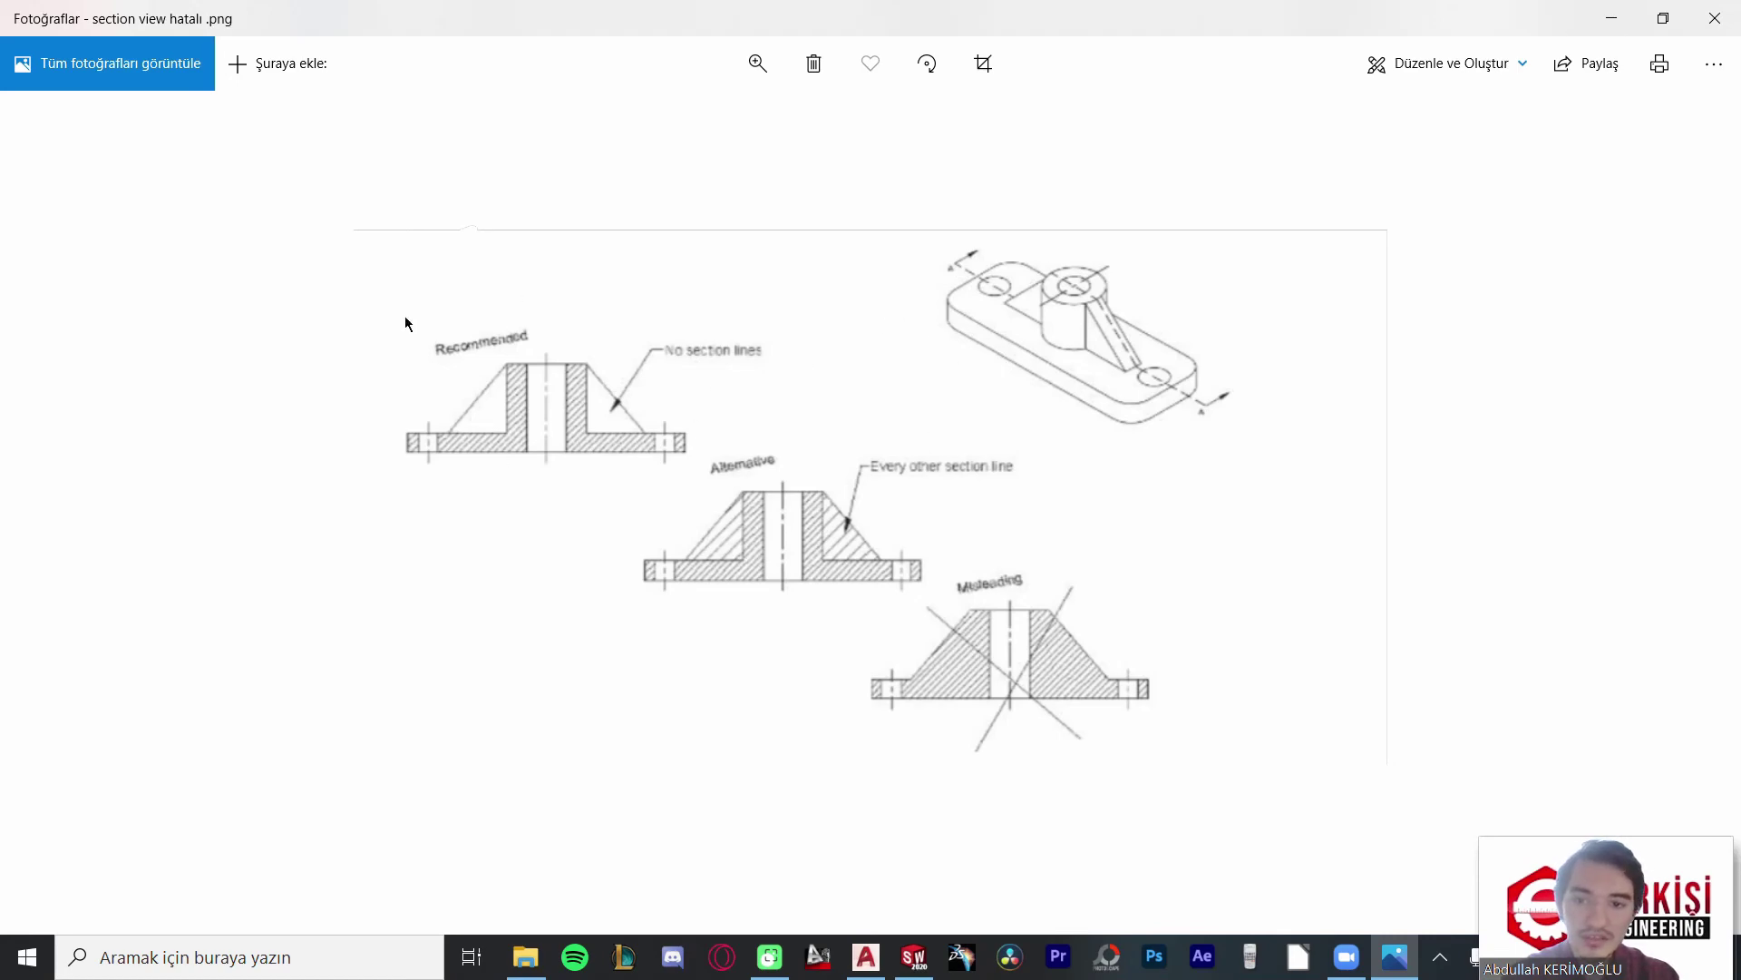
# Step: Start inking in Photos and loop around the Recommended section drawing in blue
pyautogui.click(1487, 63)
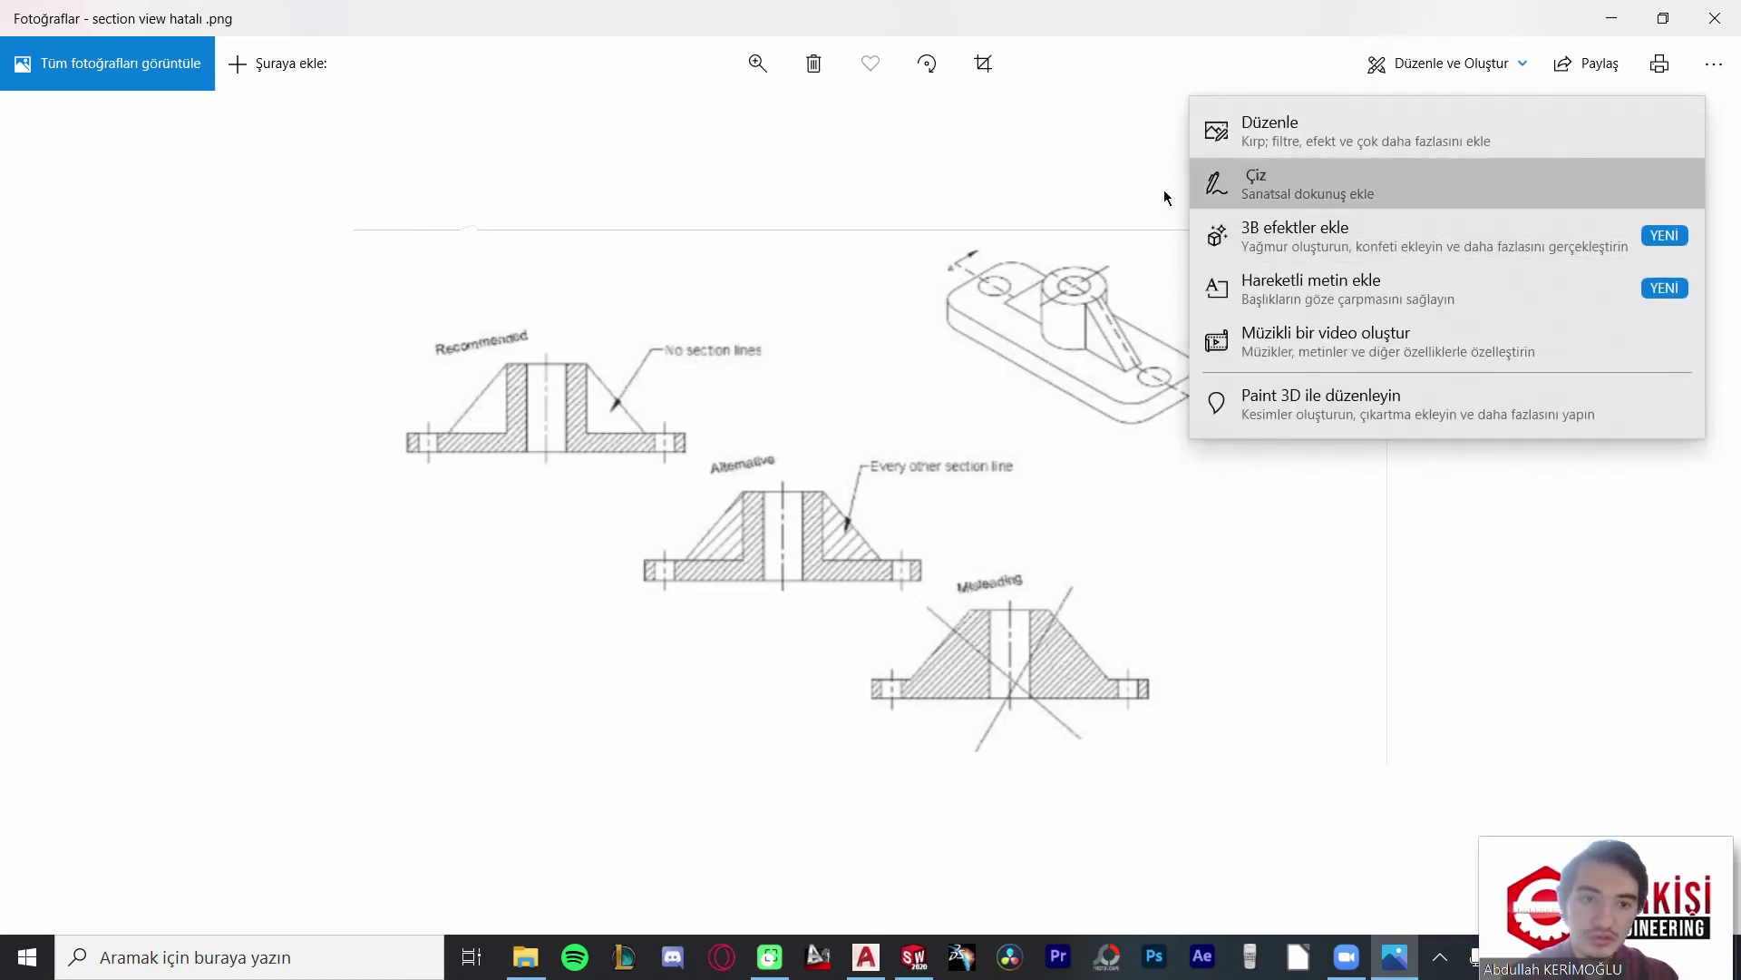
pyautogui.click(1270, 173)
pyautogui.moveTo(594, 304)
pyautogui.mouseDown()
pyautogui.moveTo(638, 289)
pyautogui.moveTo(415, 320)
pyautogui.mouseUp()
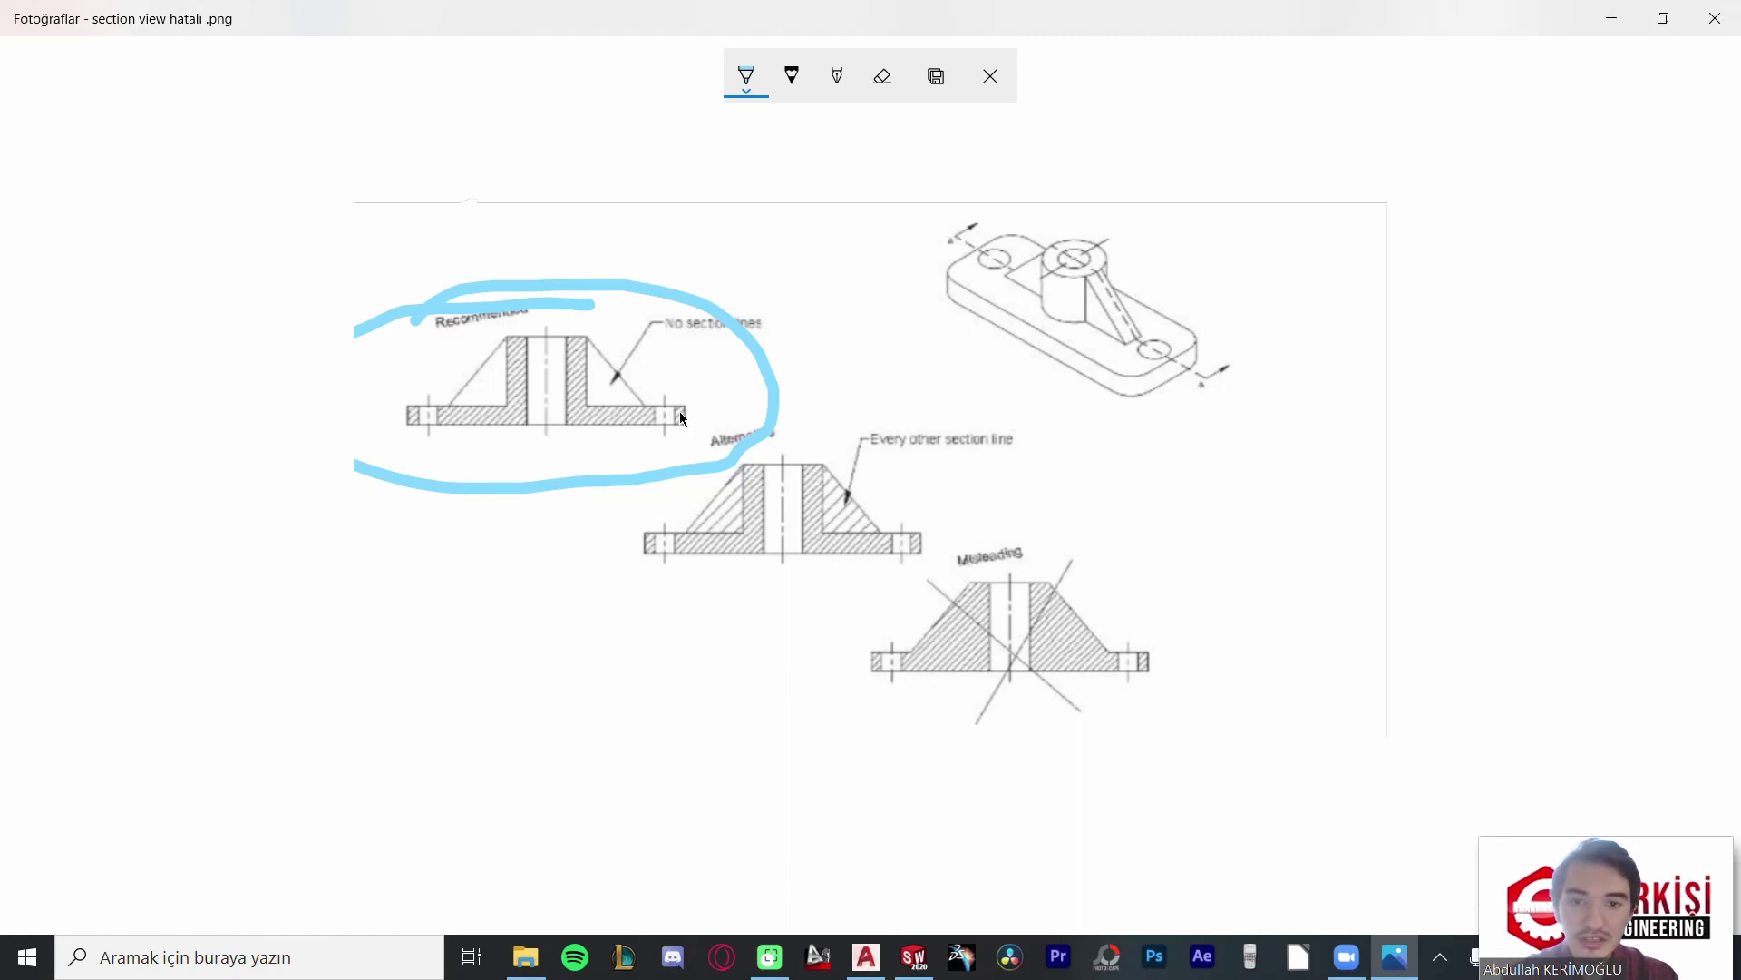
# Step: Mark the right flange and dot the hatched areas and left rib of the Recommended section
pyautogui.moveTo(680, 414); pyautogui.dragTo(577, 385)
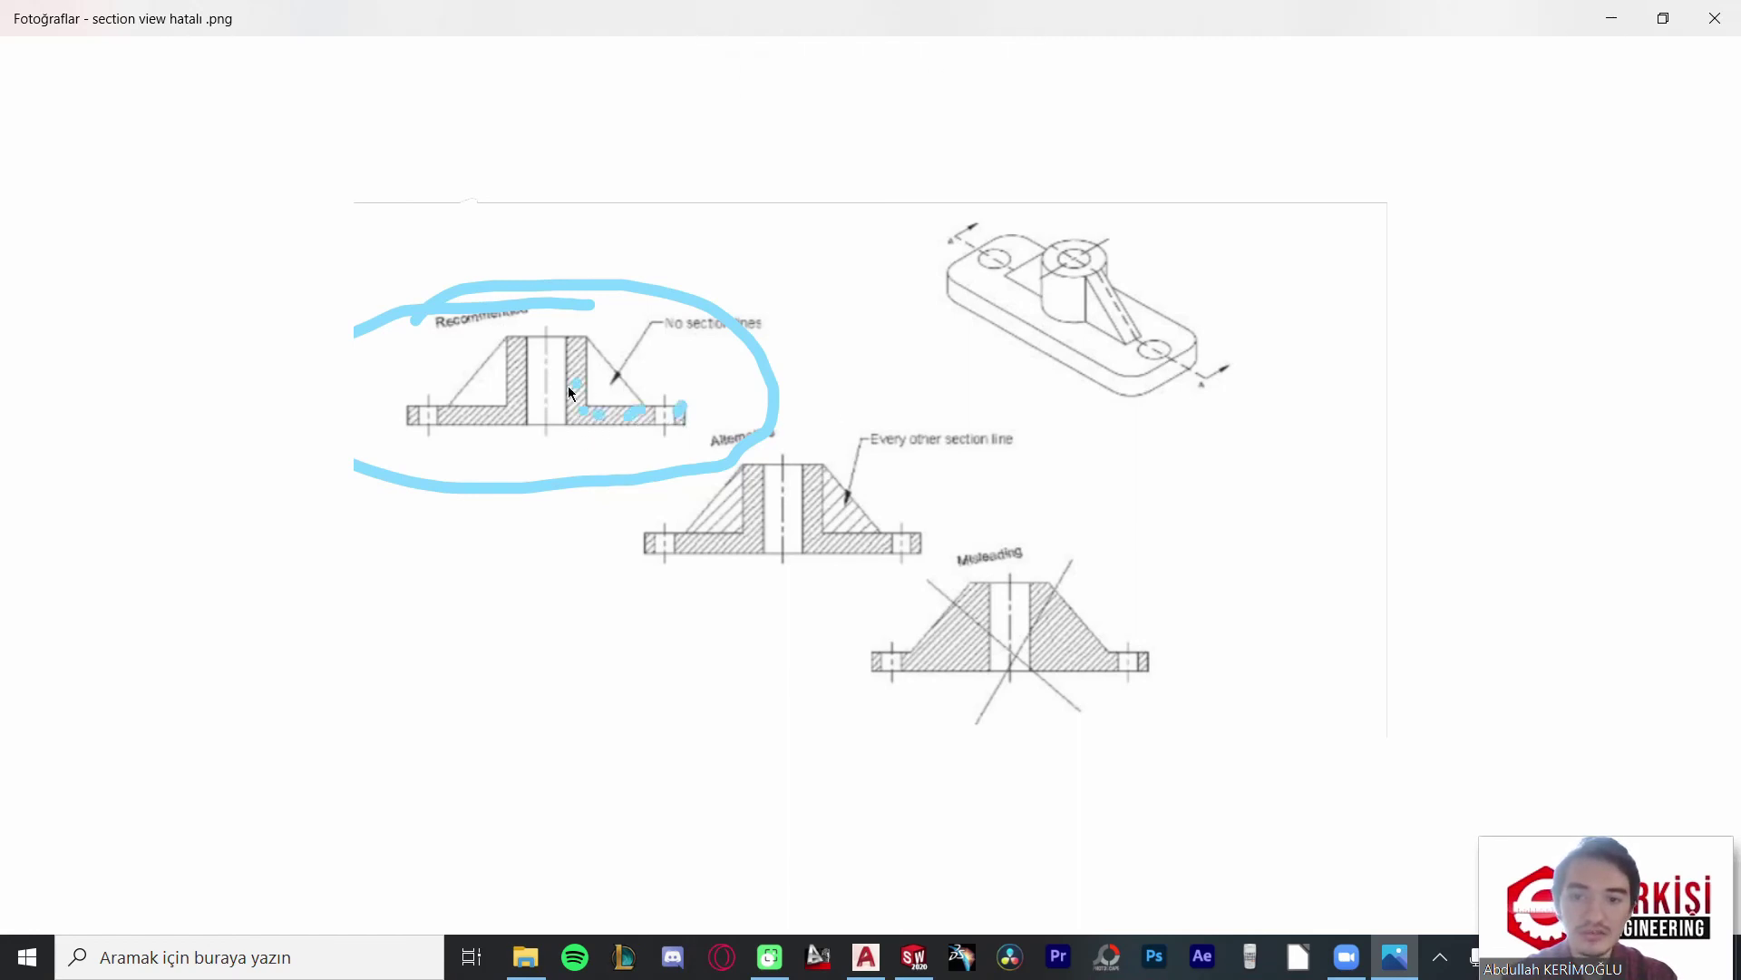
pyautogui.click(576, 357)
pyautogui.click(514, 350)
pyautogui.click(517, 387)
pyautogui.click(410, 415)
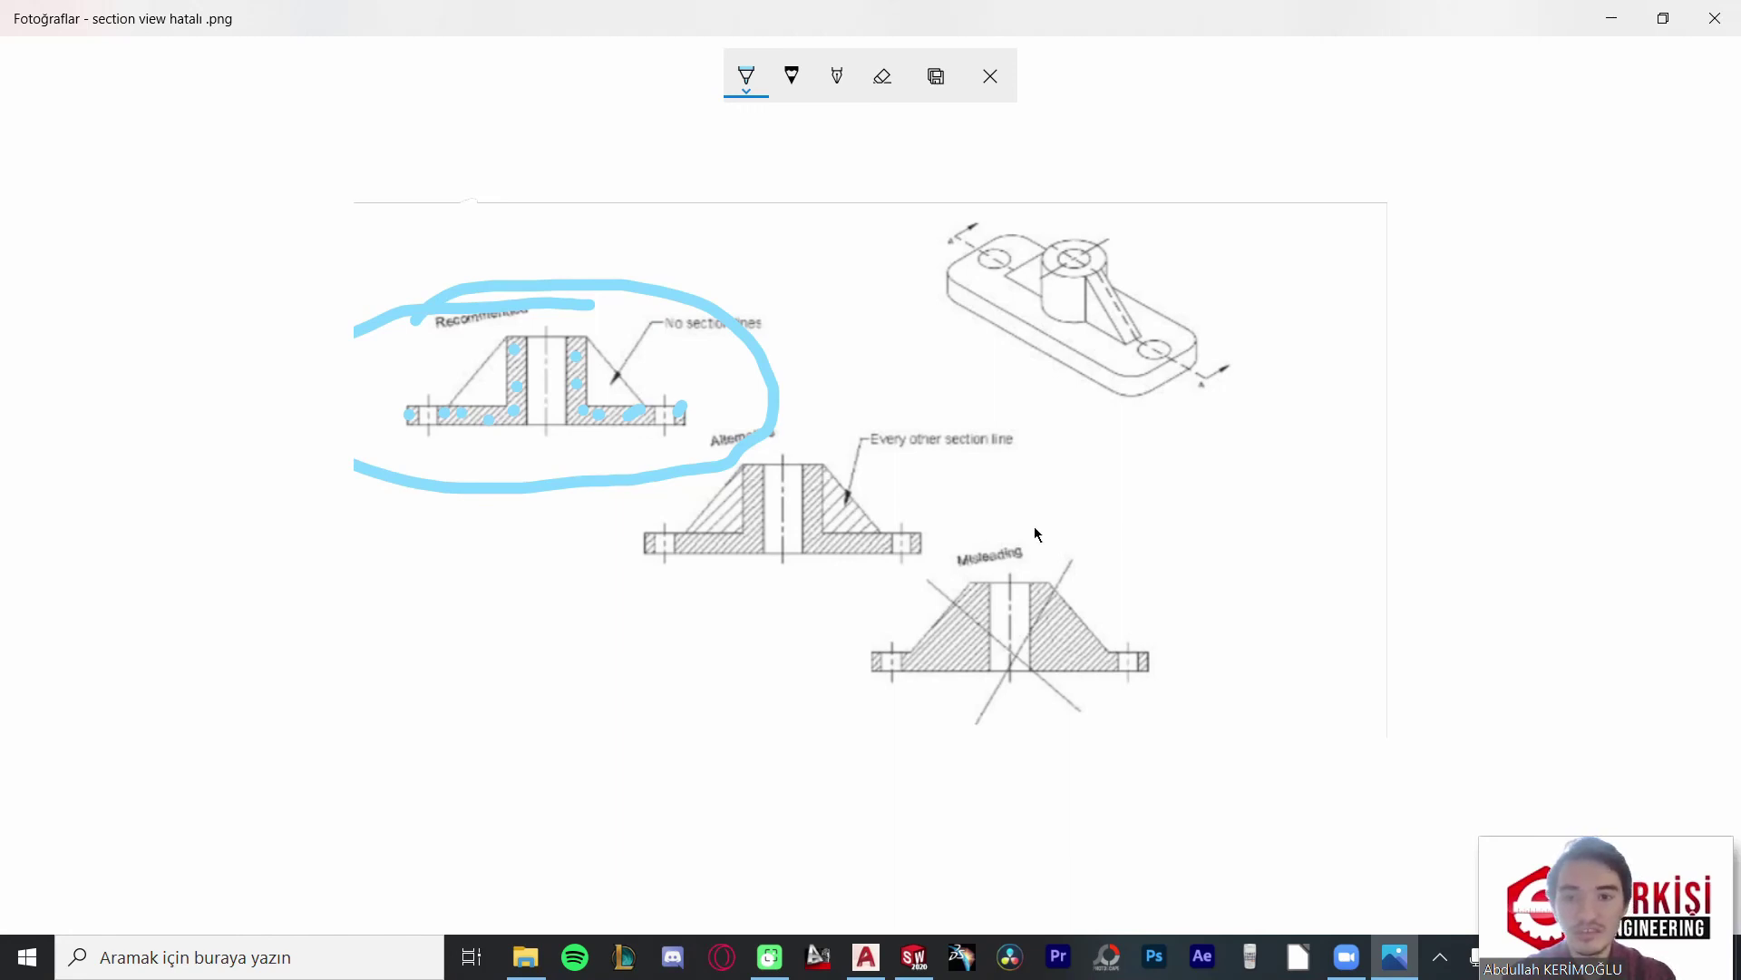
pyautogui.click(495, 390)
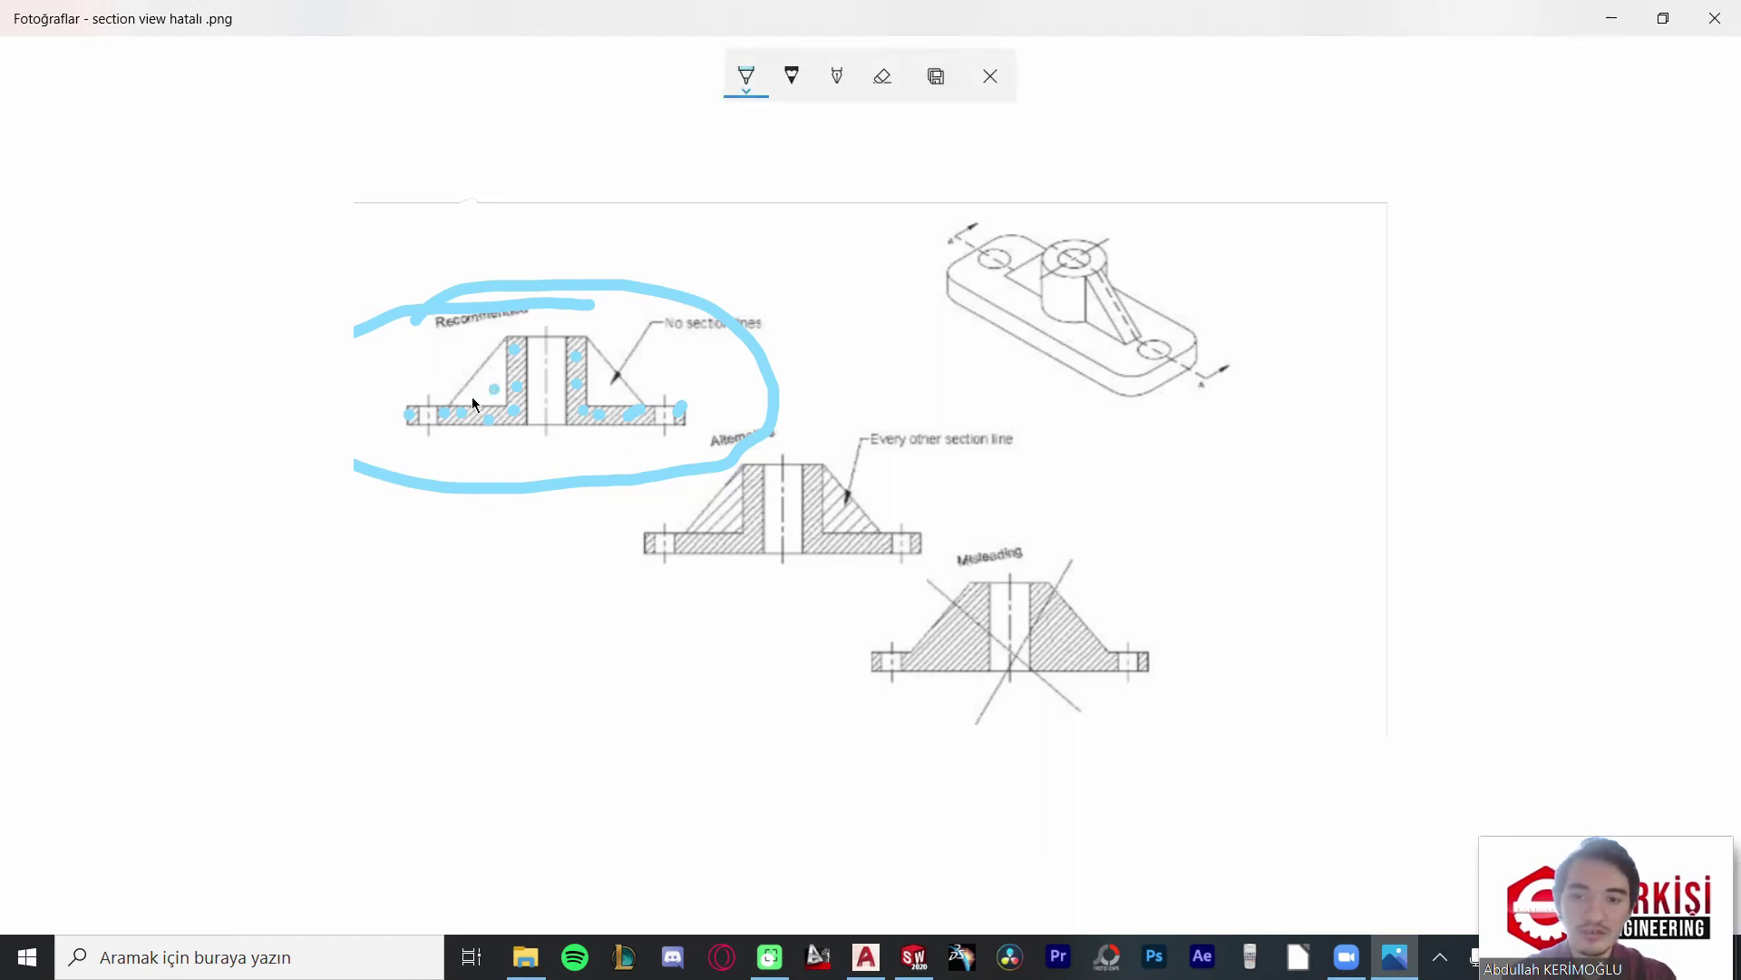
pyautogui.click(472, 397)
pyautogui.click(497, 370)
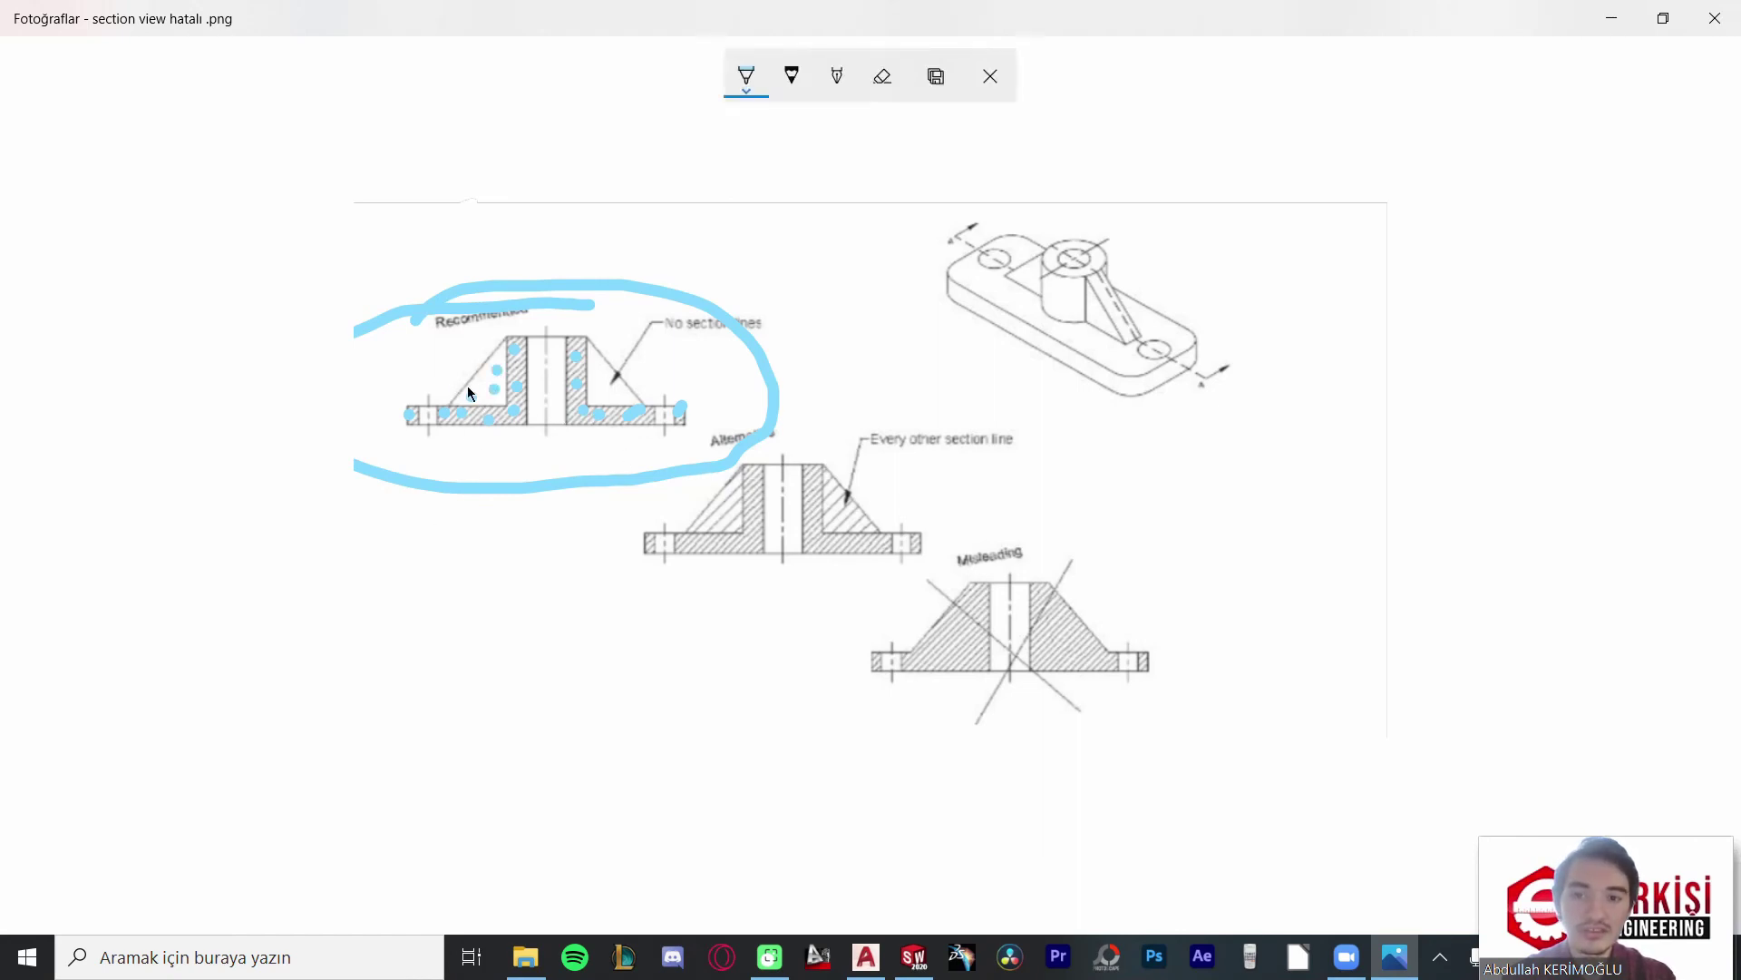
# Step: Erase the blue loop, discard all ink annotations, and return to SOLIDWORKS
pyautogui.click(883, 76)
pyautogui.click(694, 283)
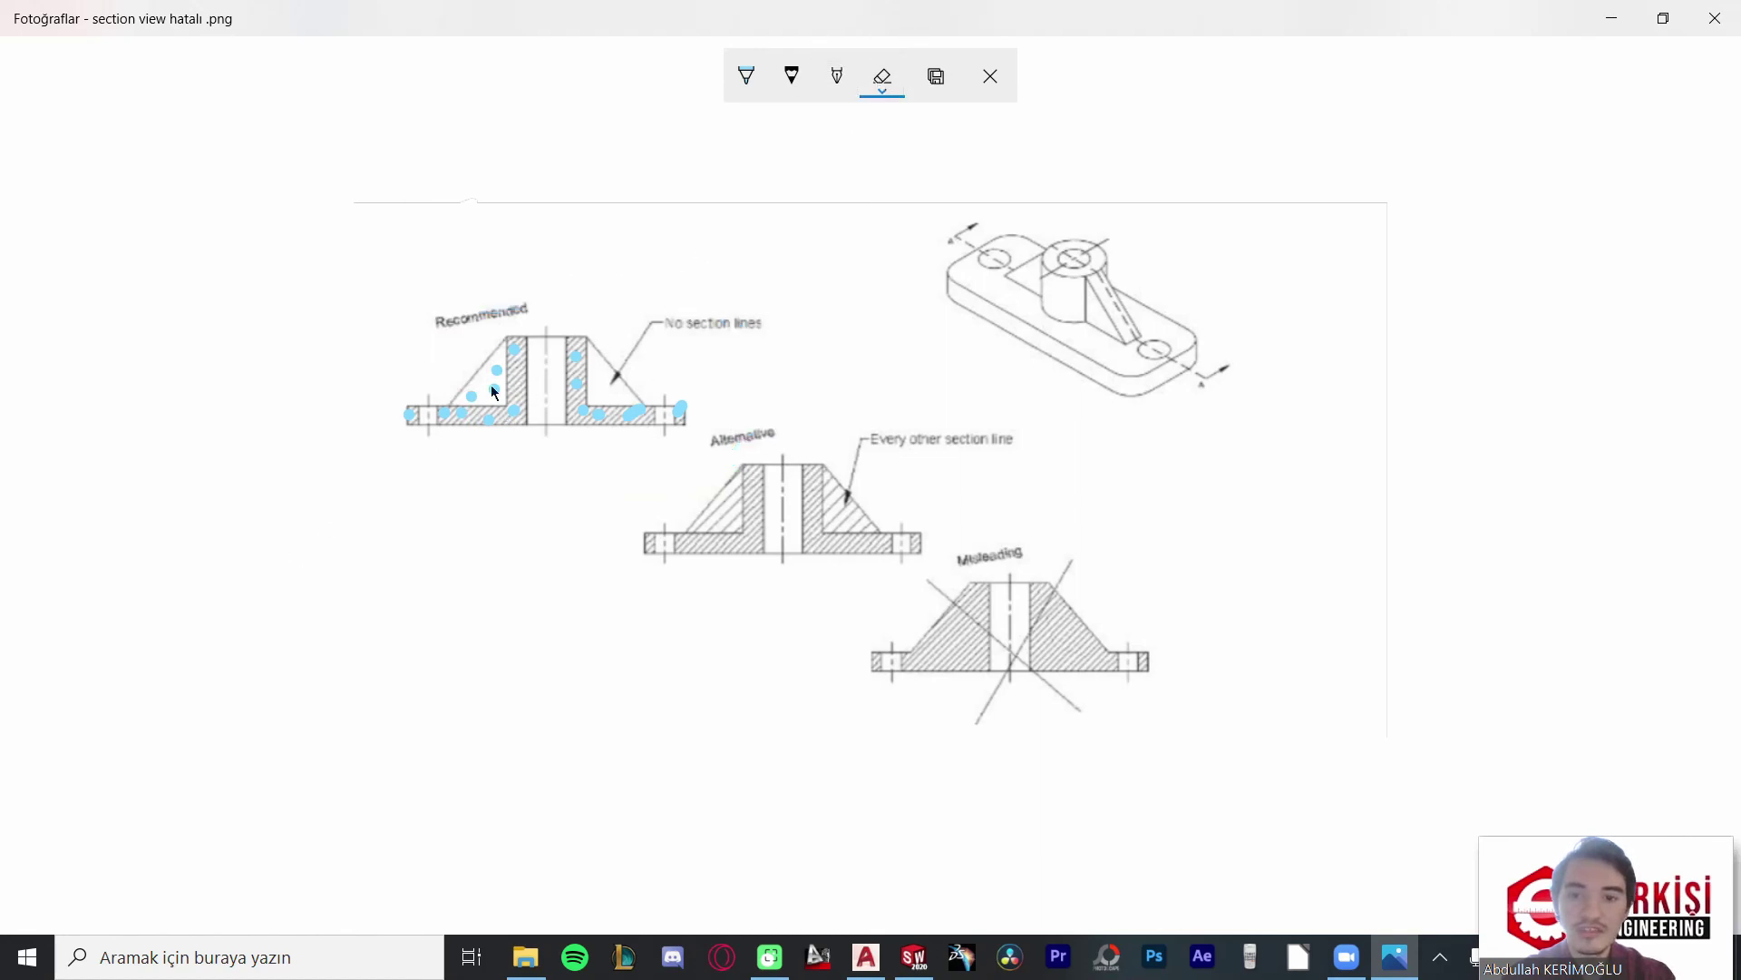
pyautogui.click(982, 98)
pyautogui.click(734, 521)
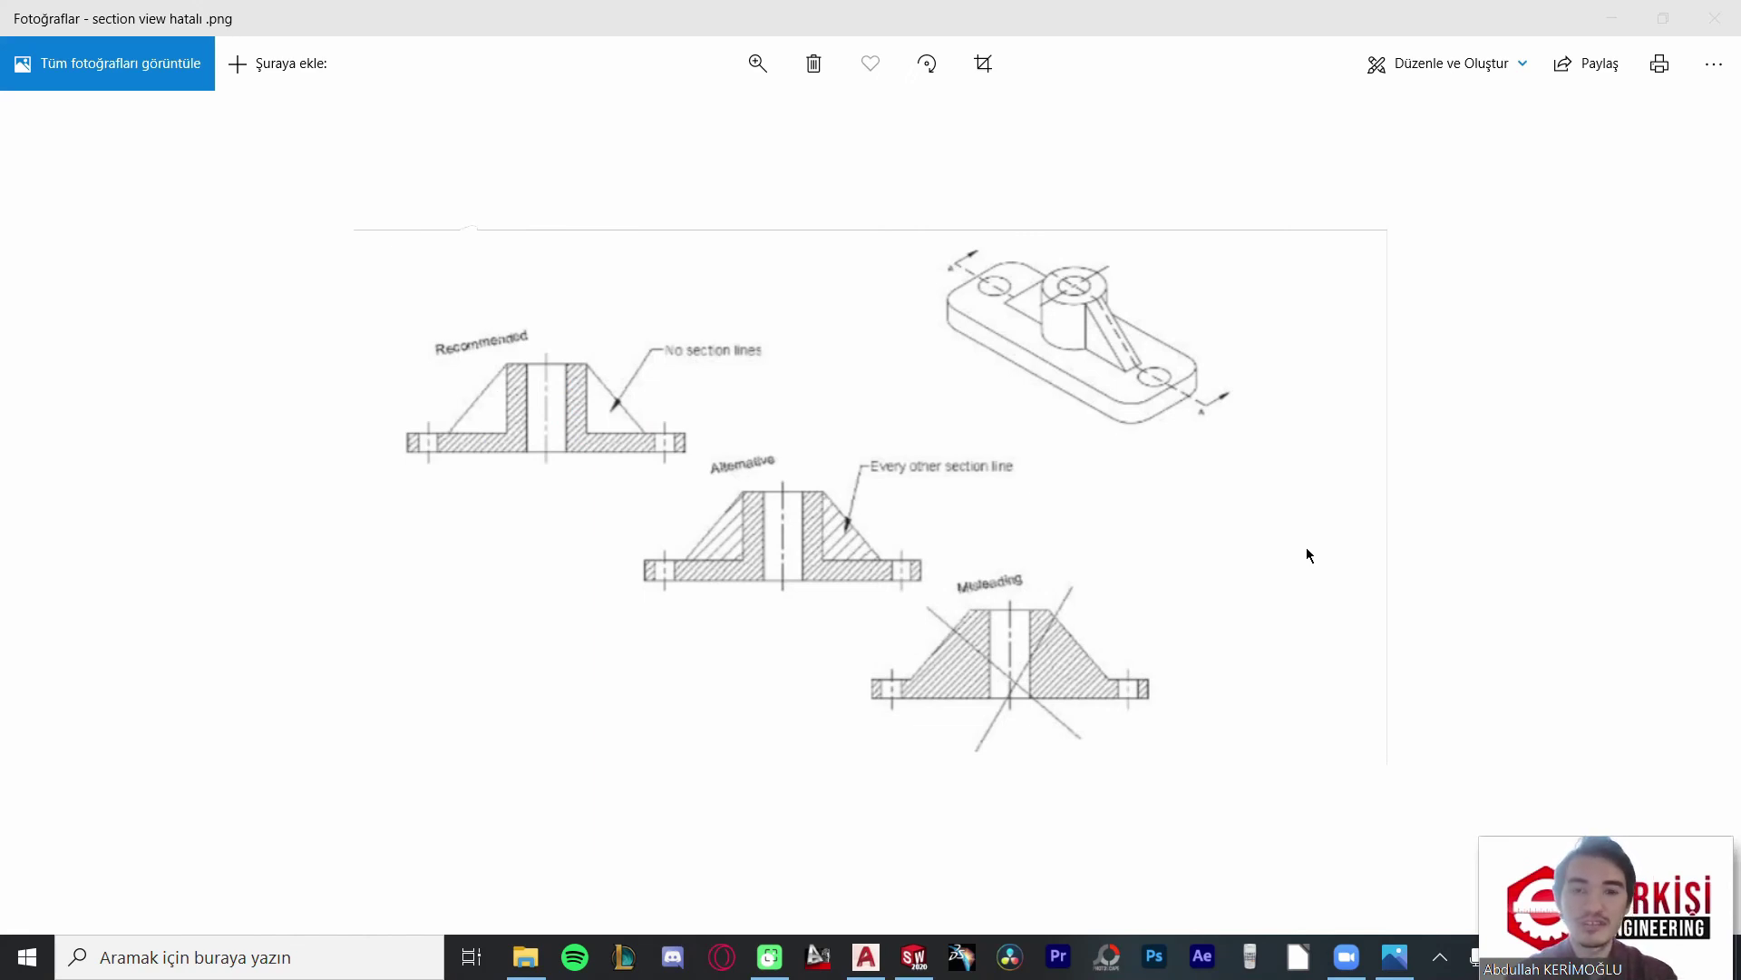
pyautogui.hotkey('alt', 'Tab')
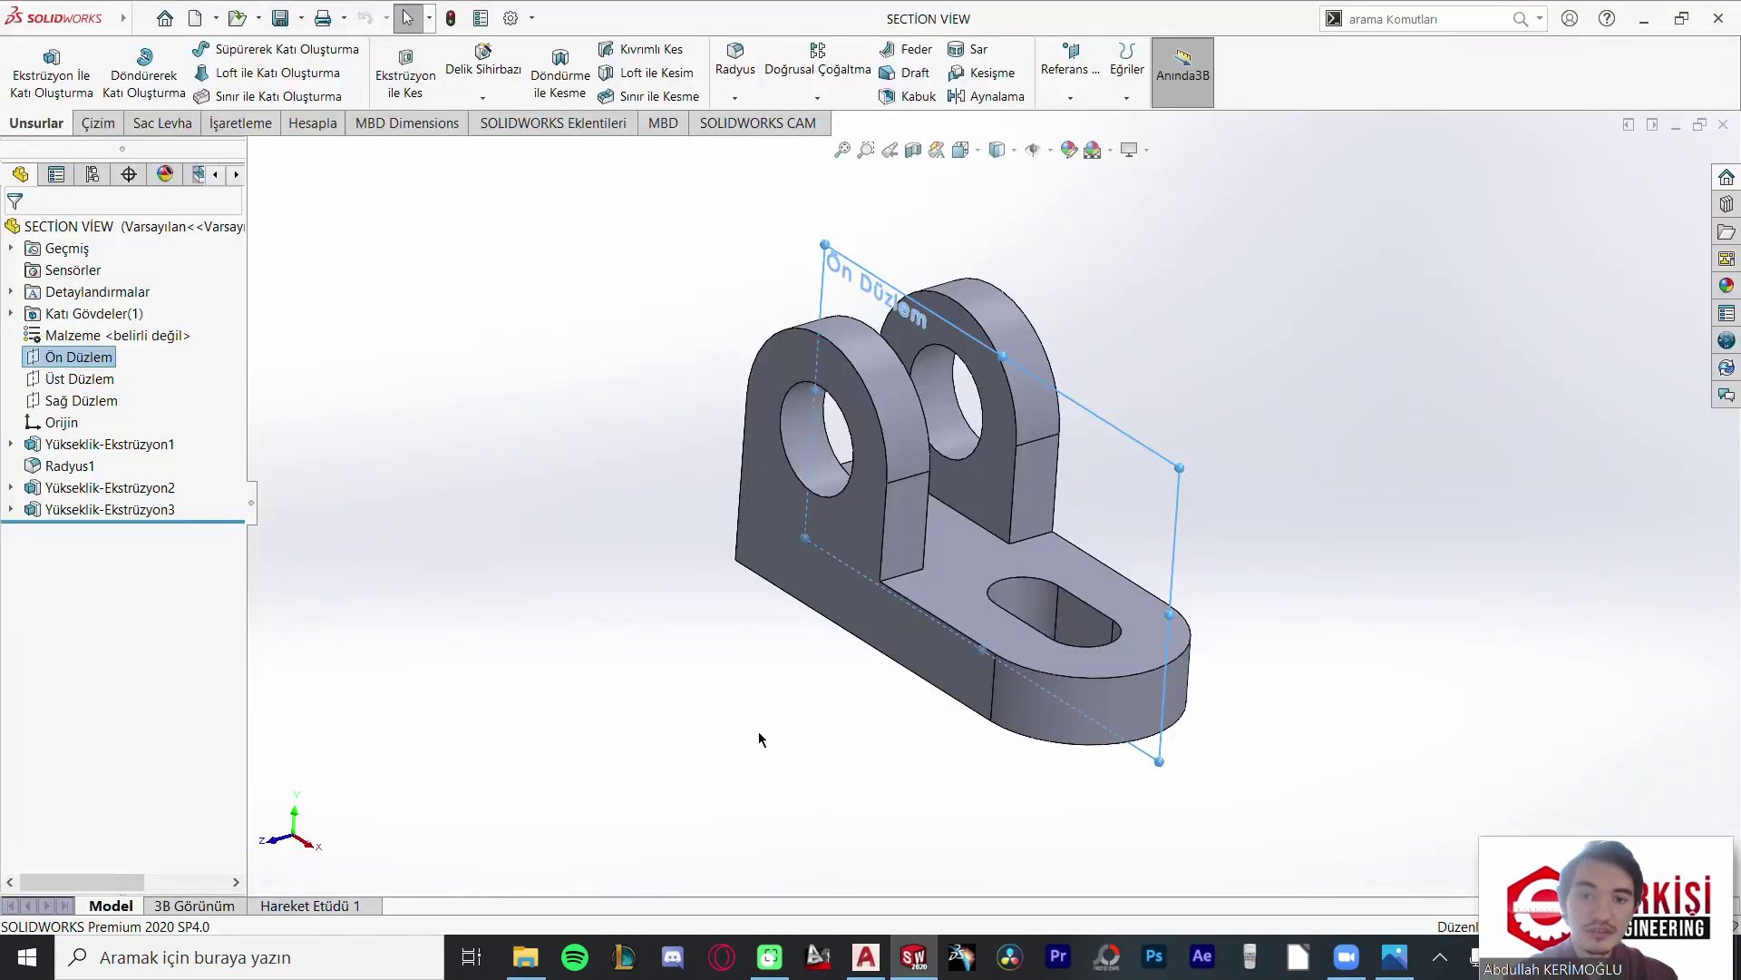